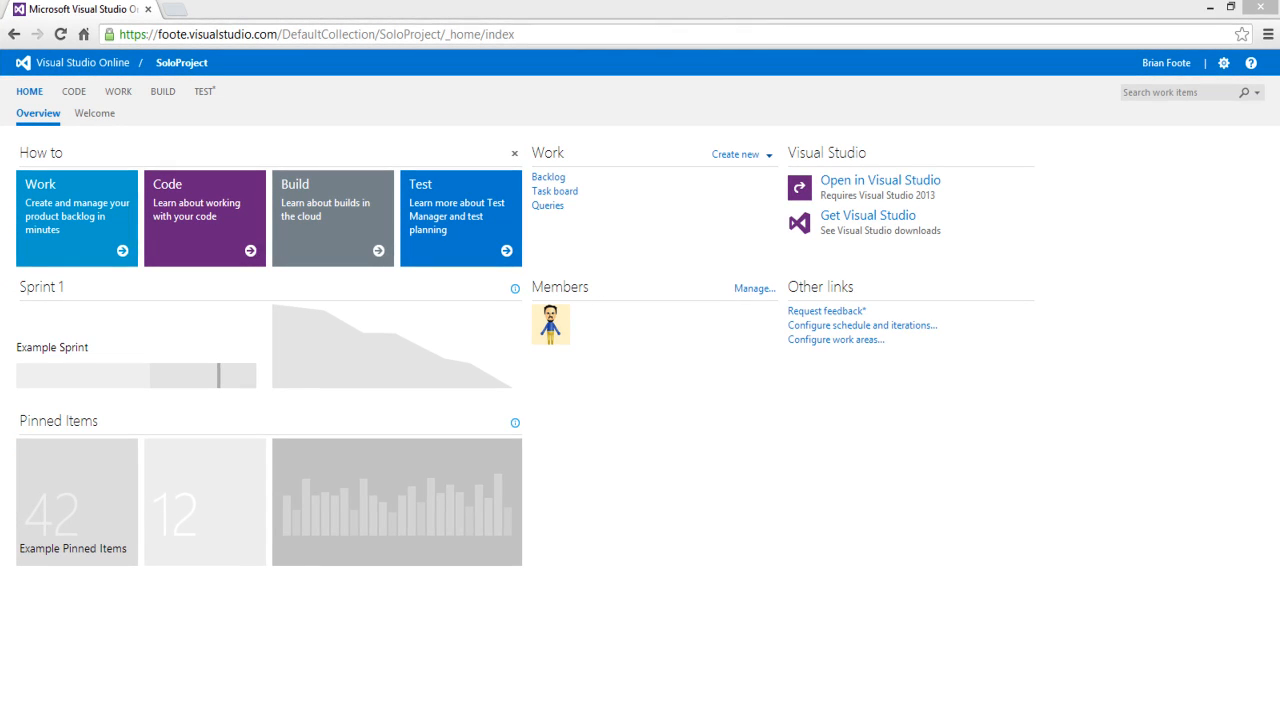
Switch to the SoloProject window in Visual Studio and clear the workspace by closing both MainWindow files and Solution Explorer.
drag(1279, 97, 855, 426)
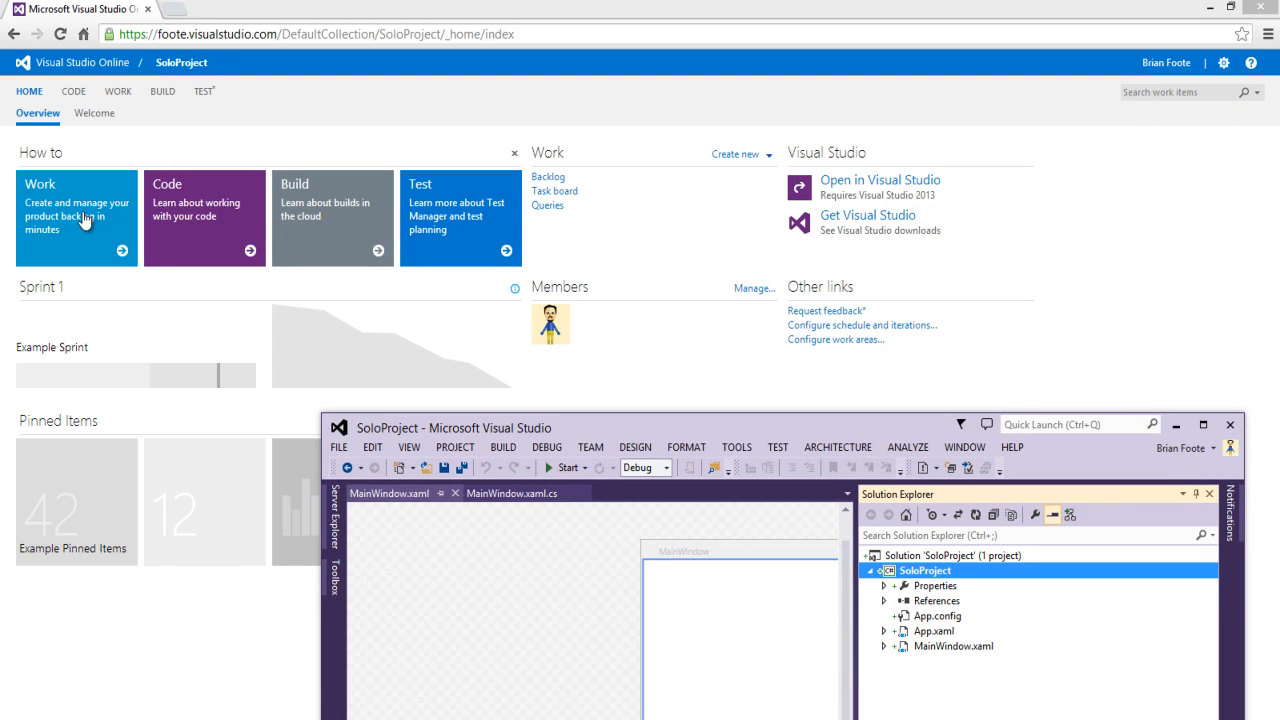
drag(636, 420, 602, 94)
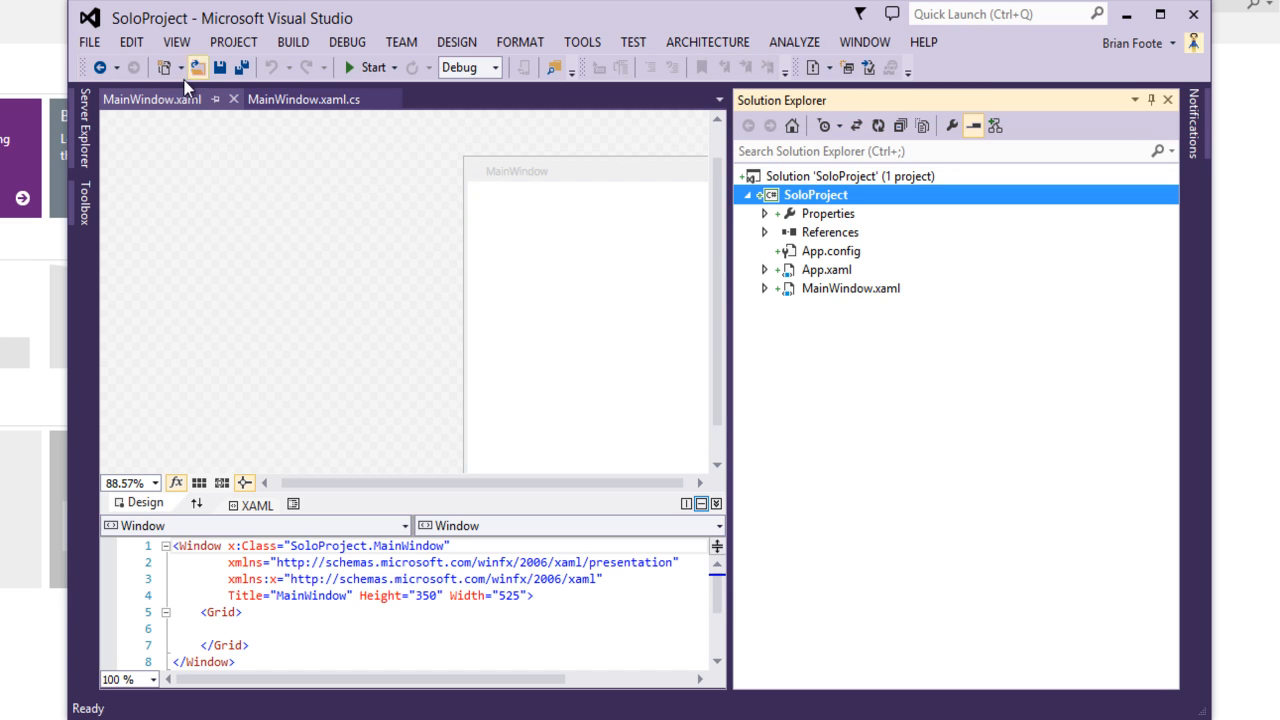
click(233, 99)
click(251, 99)
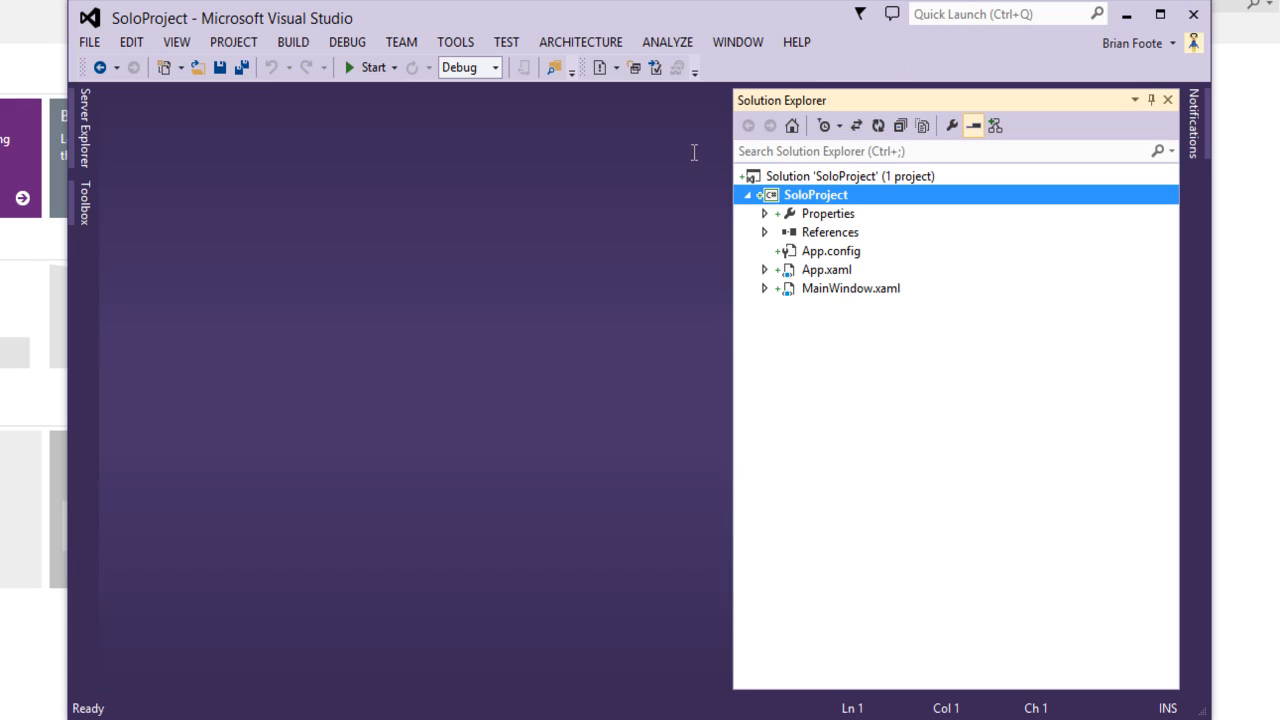
click(1166, 100)
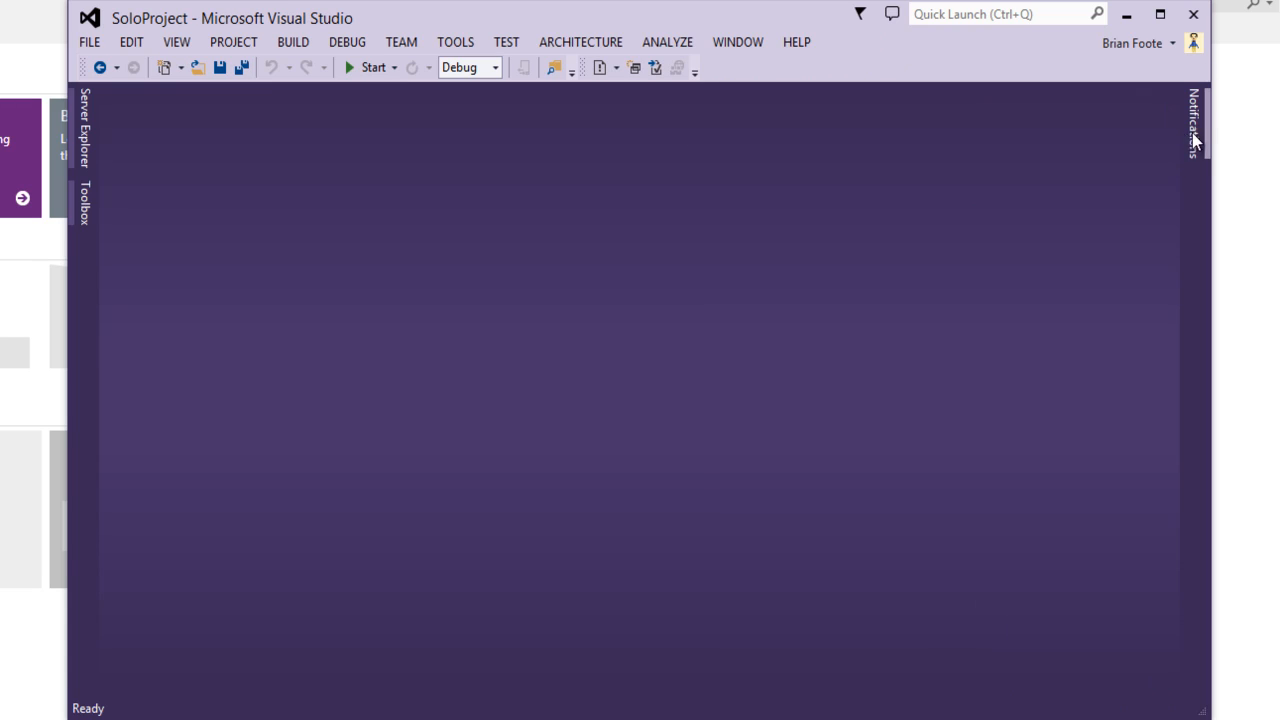
Show Team Explorer and go from its home page to the project's Work Items.
click(231, 42)
click(233, 42)
click(176, 42)
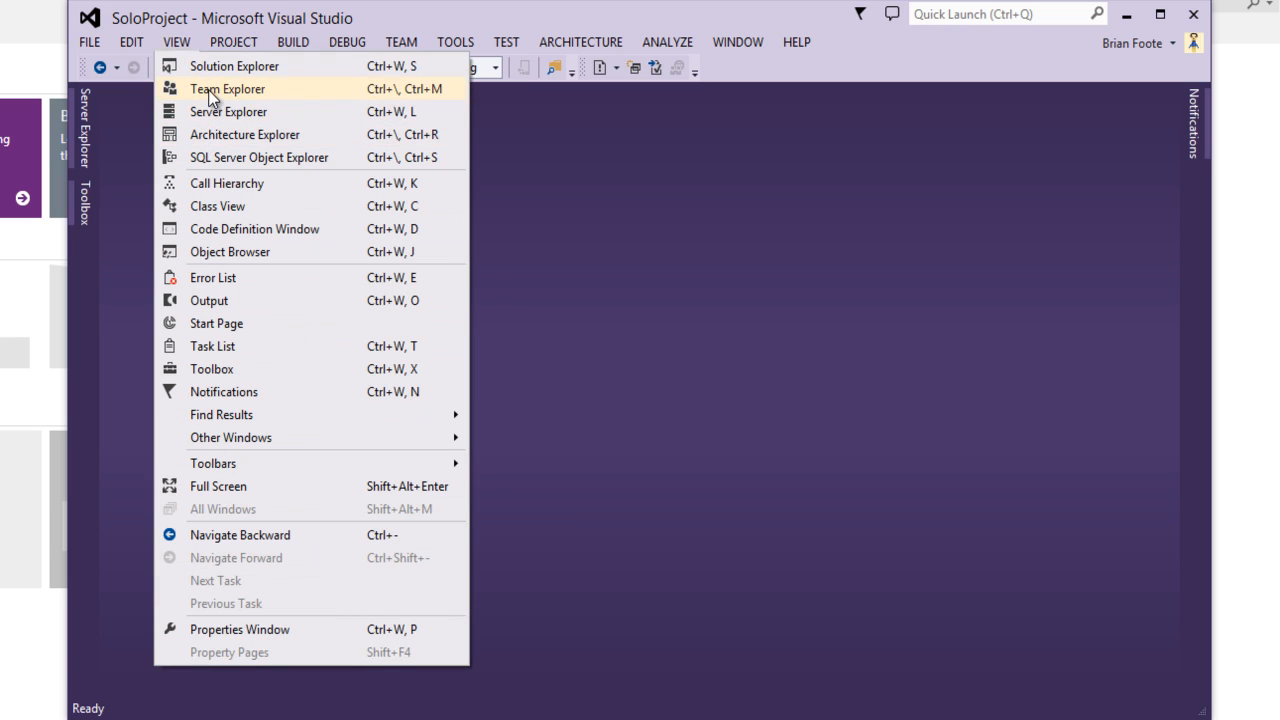
click(213, 90)
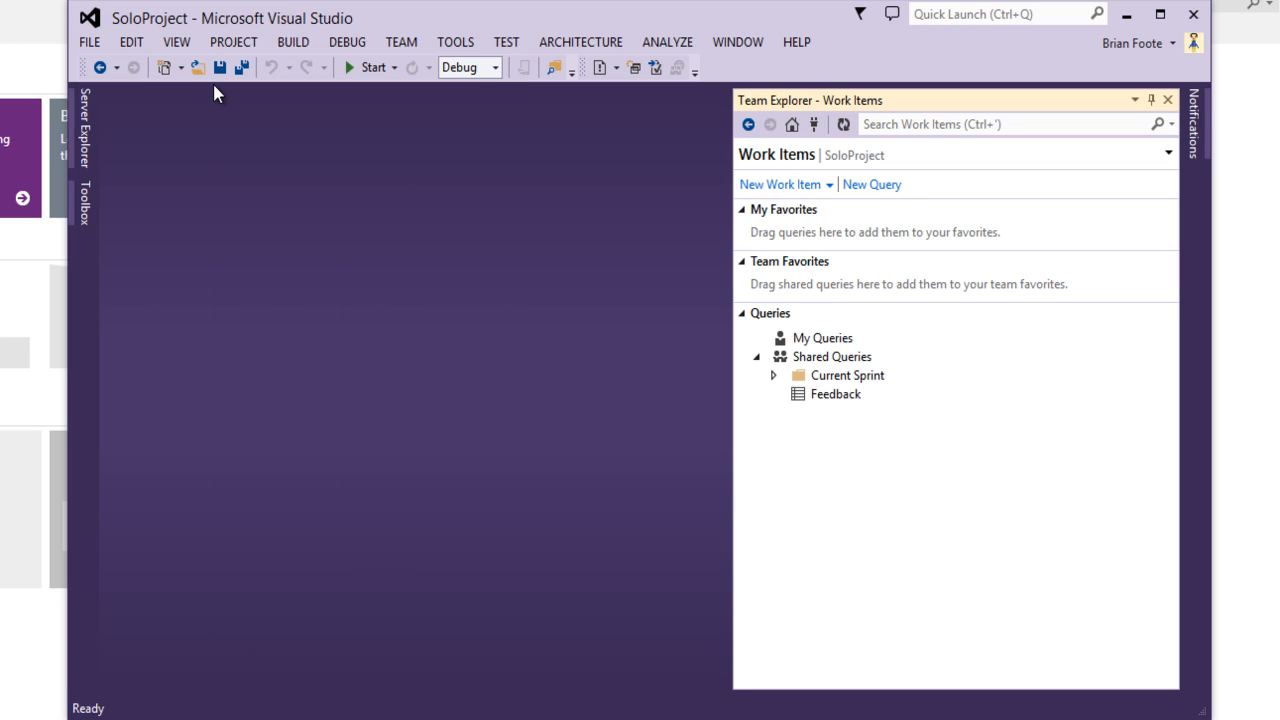
click(791, 124)
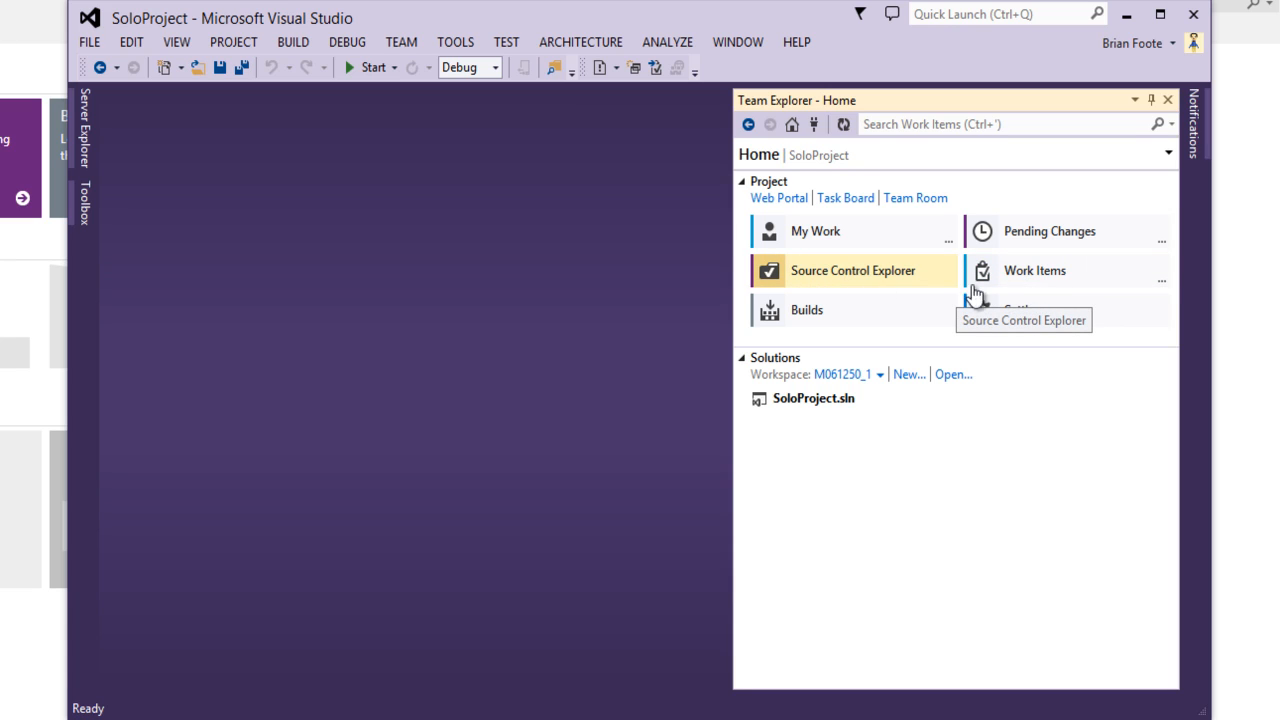
click(1027, 281)
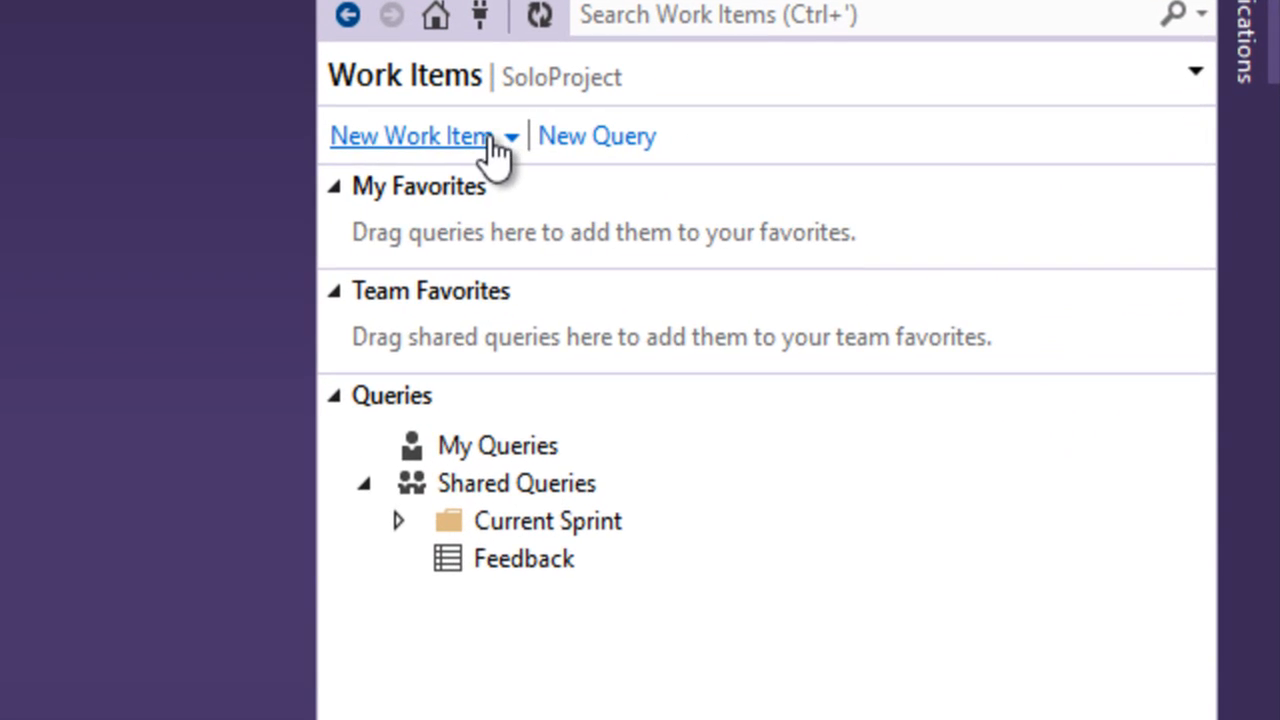
Create a new Task work item titled "Create Database Design".
click(493, 140)
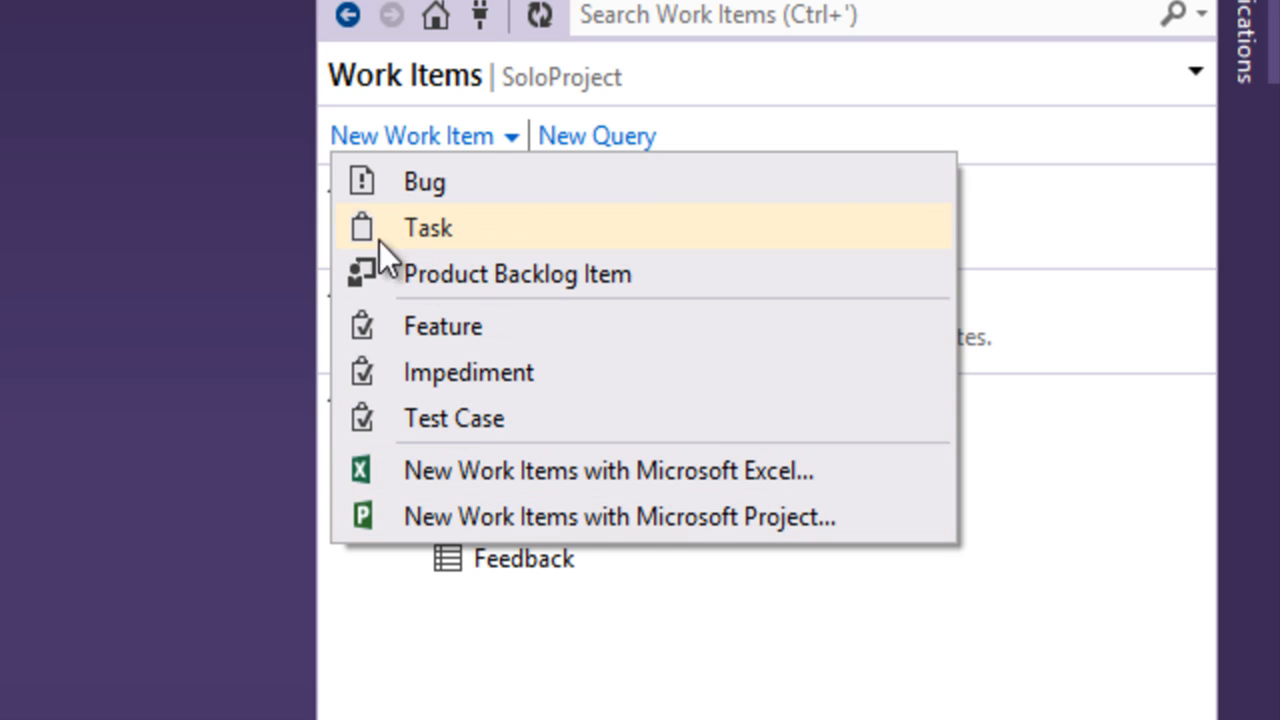
click(419, 232)
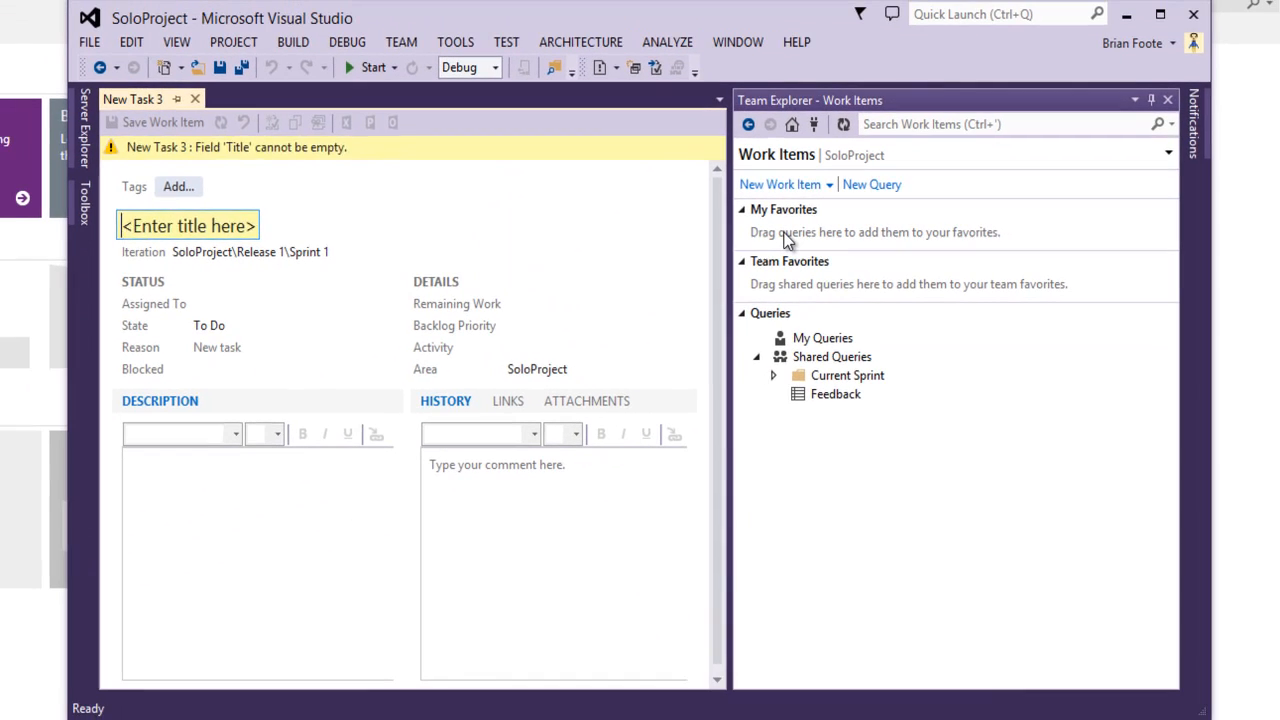
text(G)
key(BackSpace)
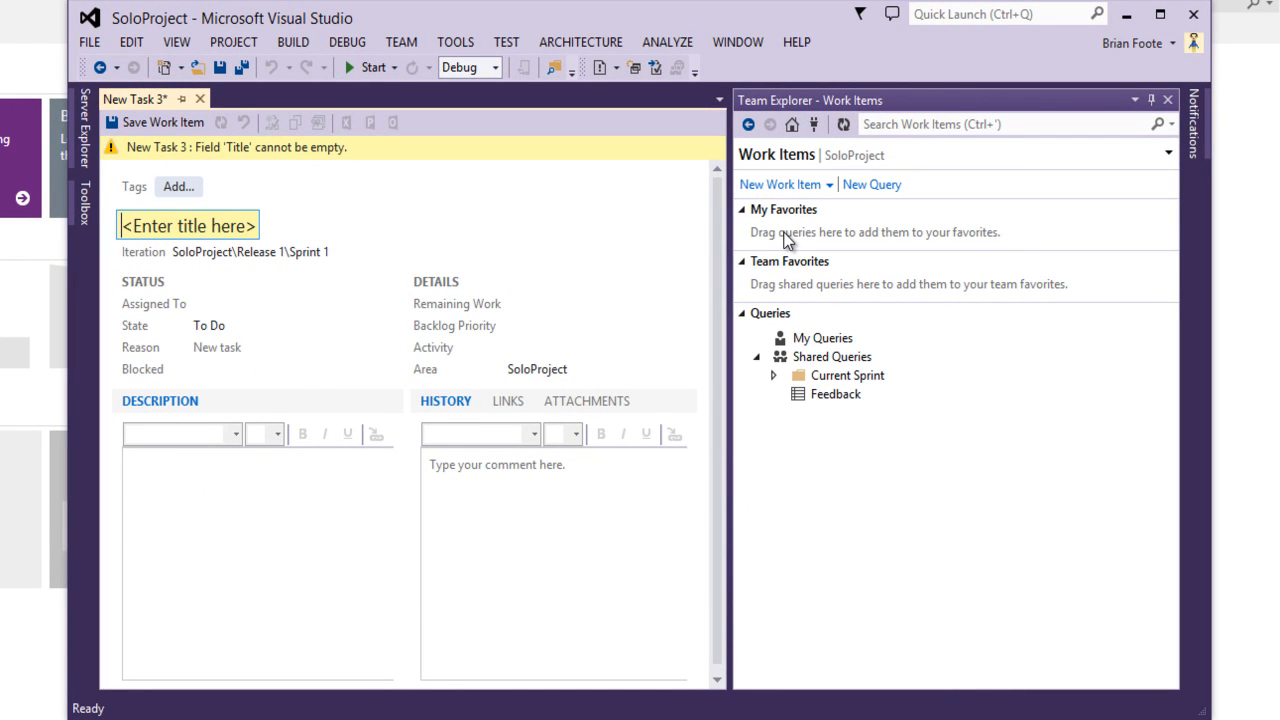
text(Create)
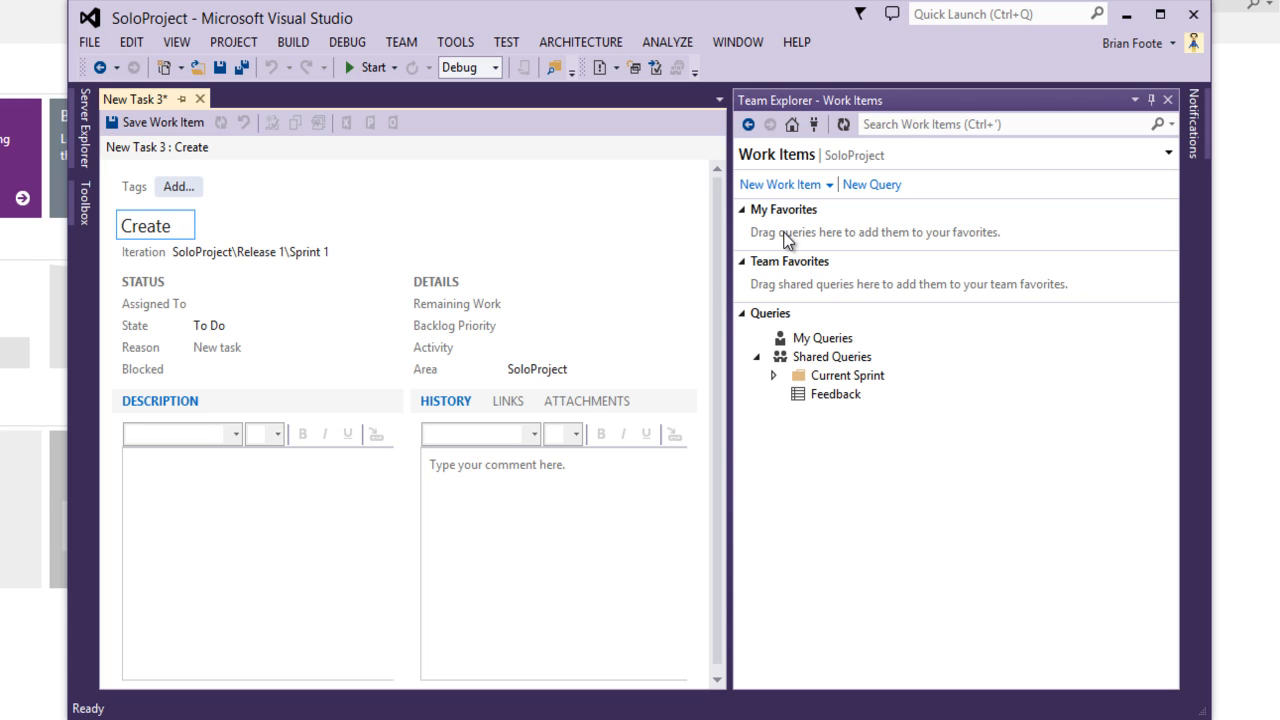
text( Database De)
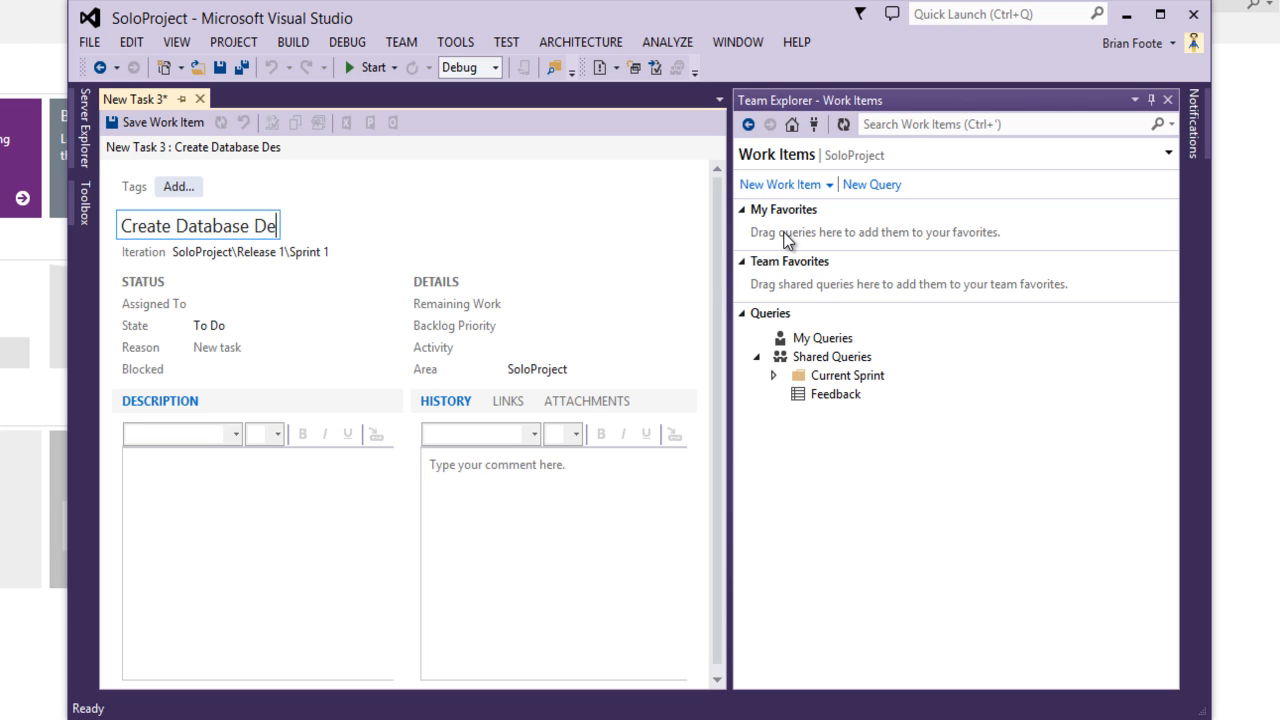
text(sign)
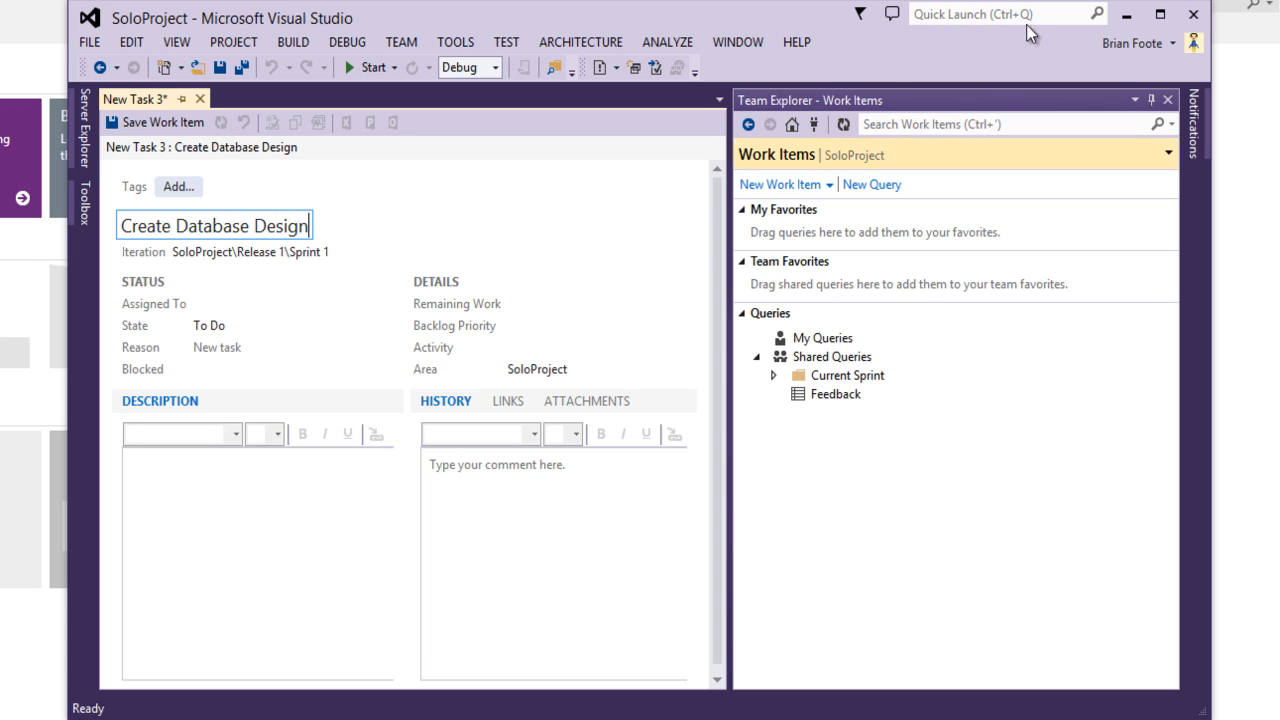
Assign the task to the signed-in team member and keep its state as To Do.
click(382, 257)
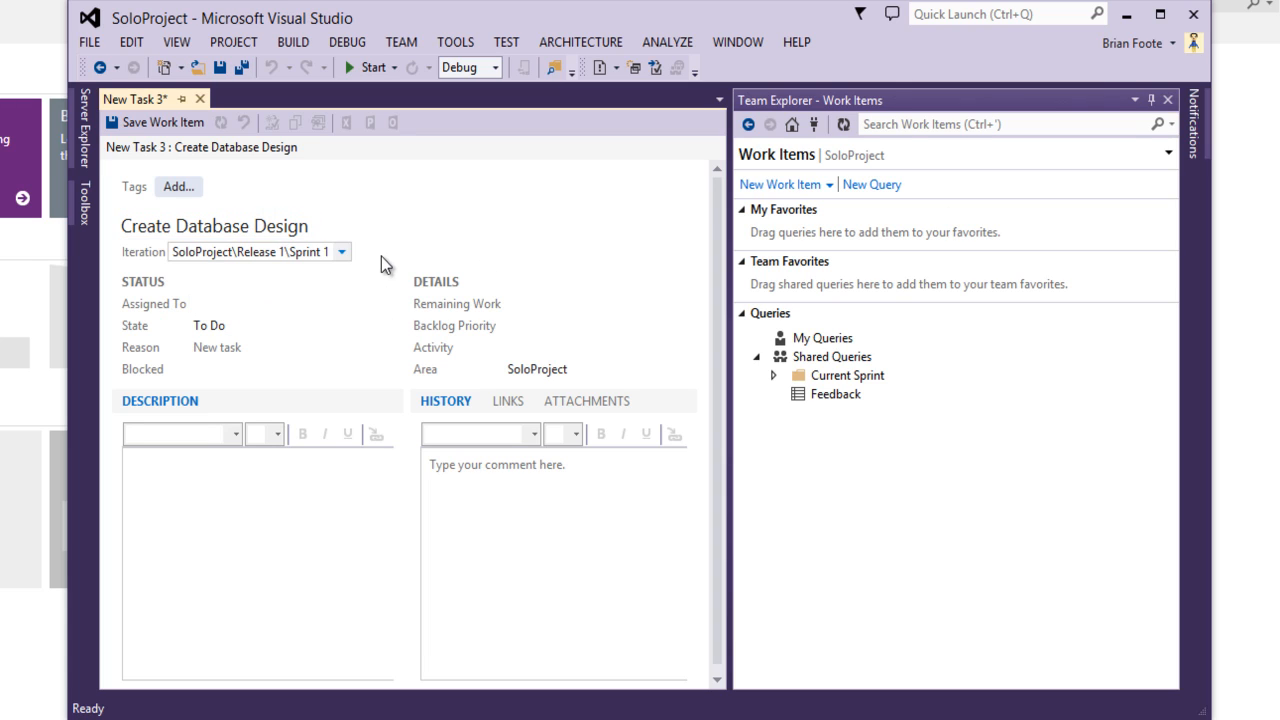
click(258, 303)
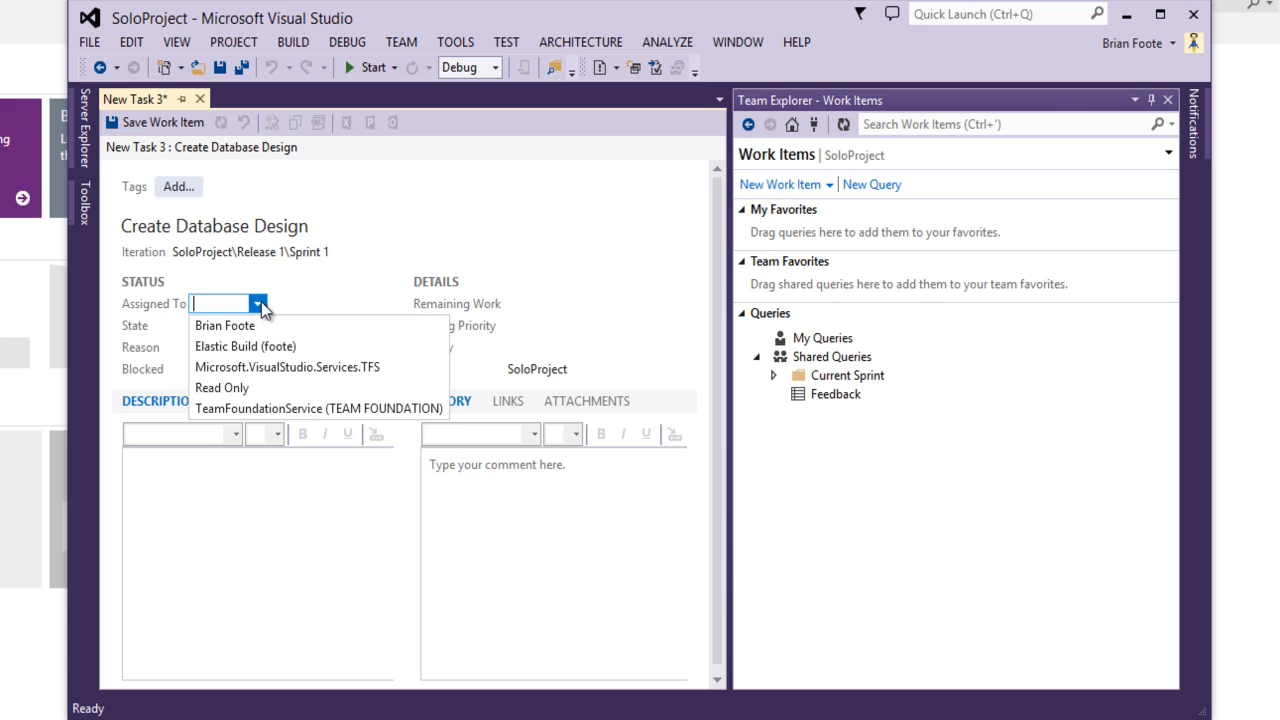
click(247, 328)
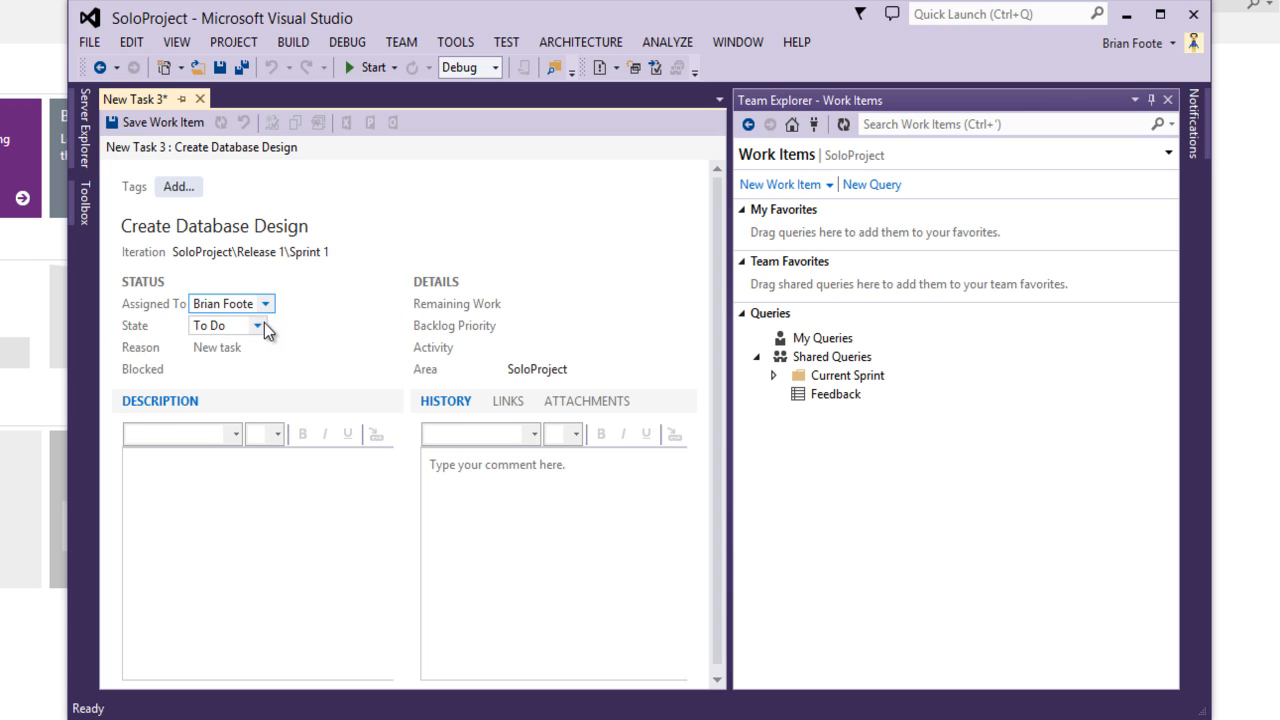
click(262, 324)
click(234, 348)
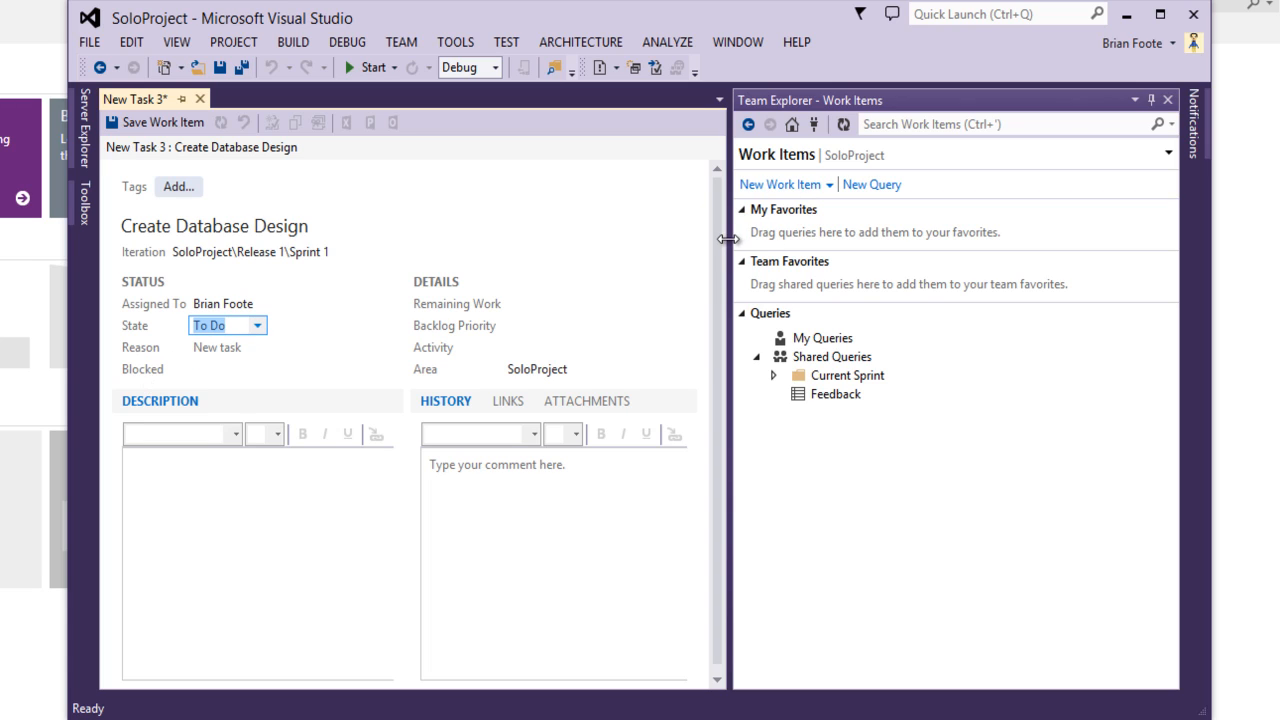
Widen the task form and set the task's Remaining Work to 1.
drag(731, 238, 974, 272)
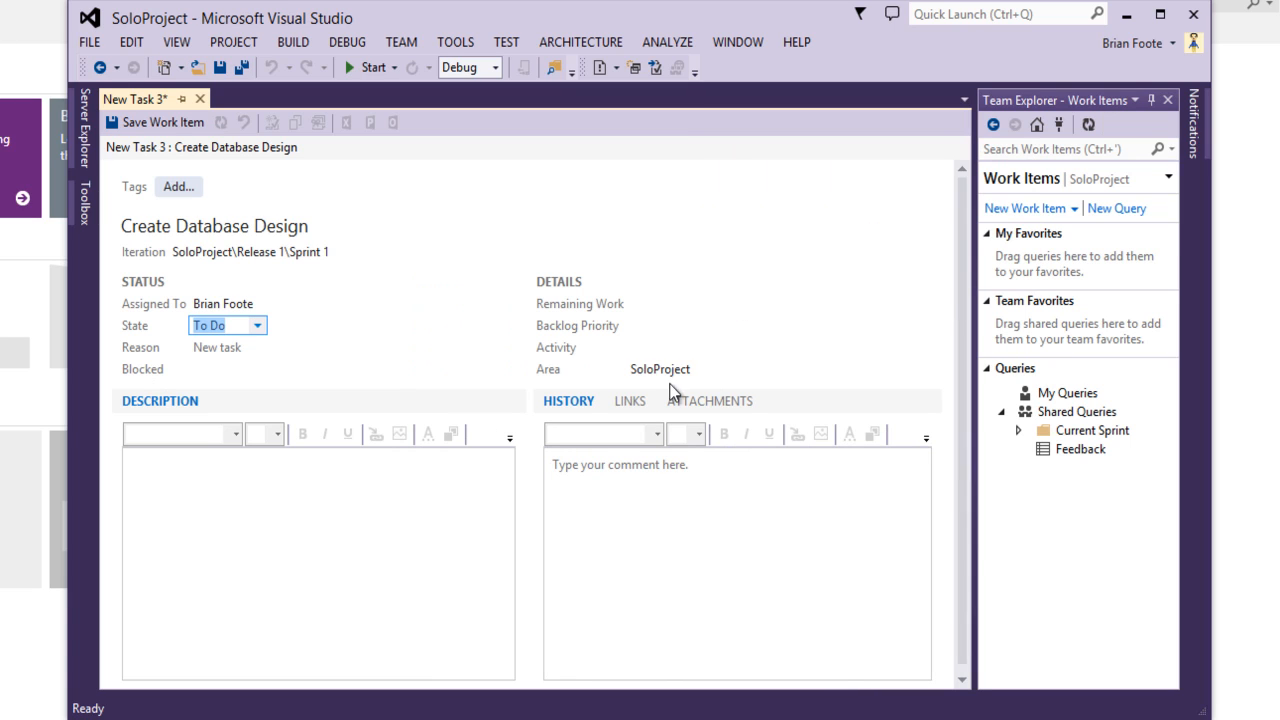
click(665, 303)
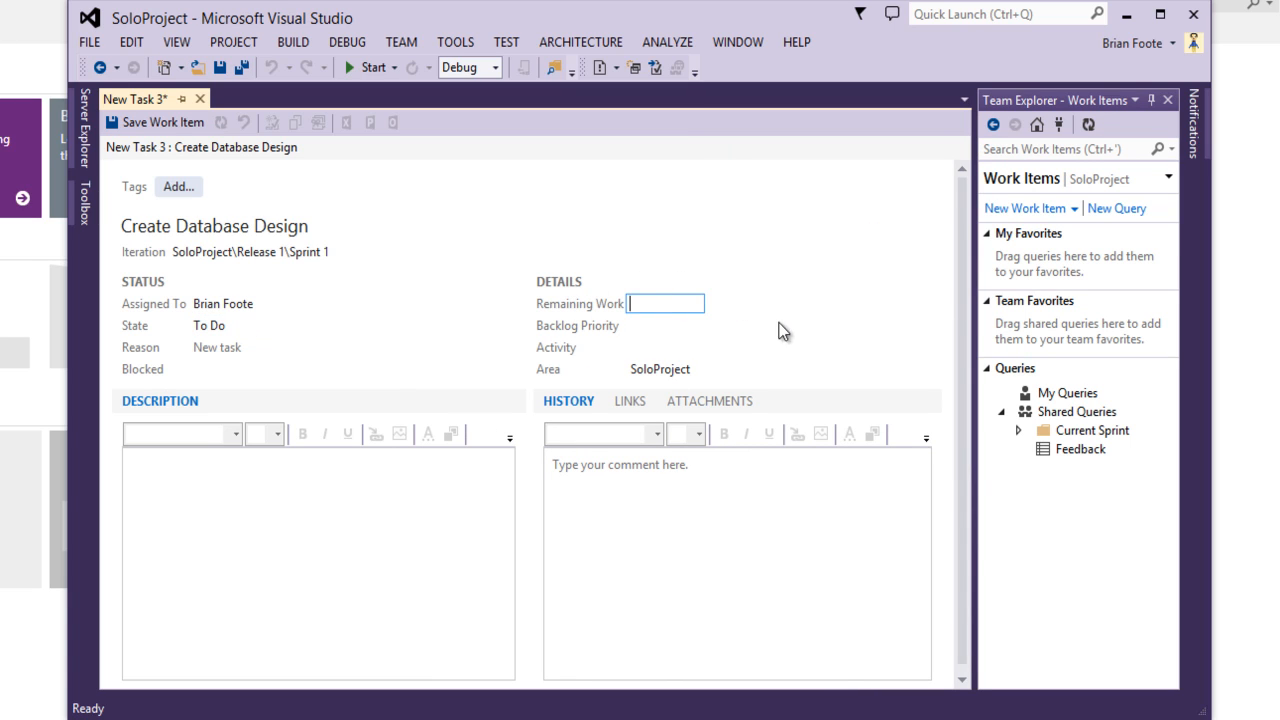
text(1)
key(Tab)
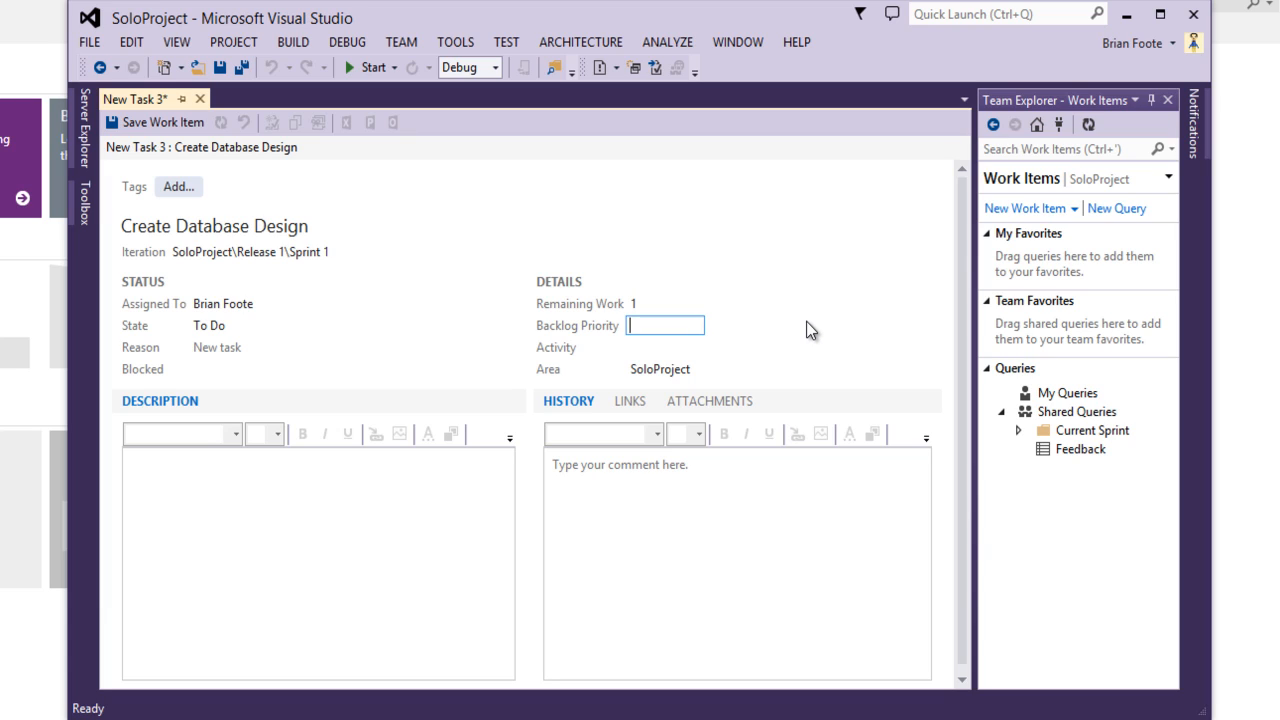
double_click(678, 304)
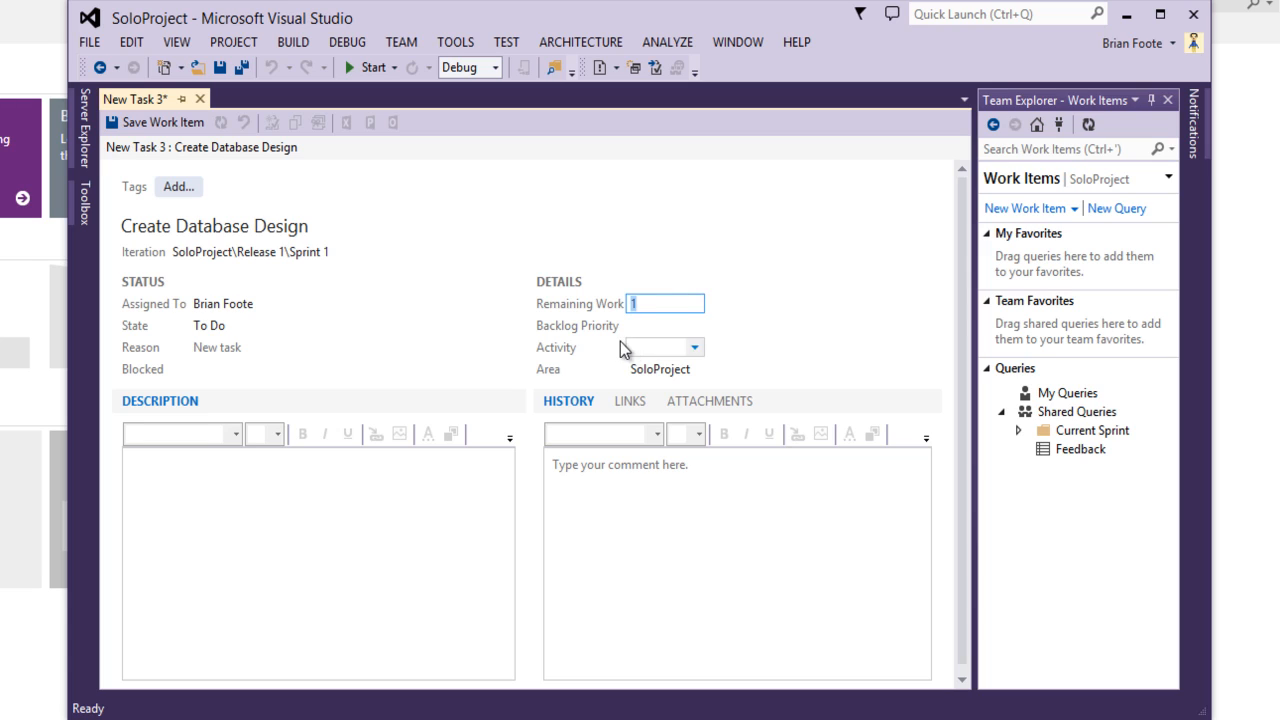
key(Tab)
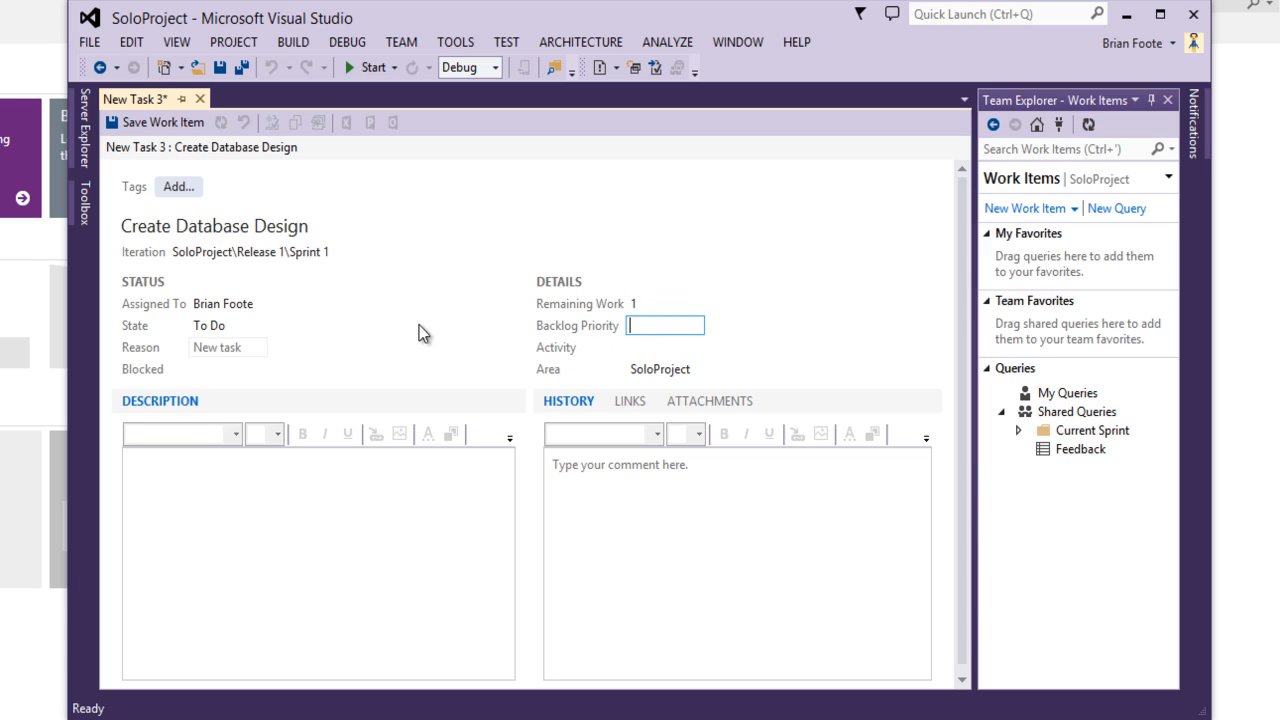
Set the task's Activity to Design and keep SoloProject as its Area.
click(697, 348)
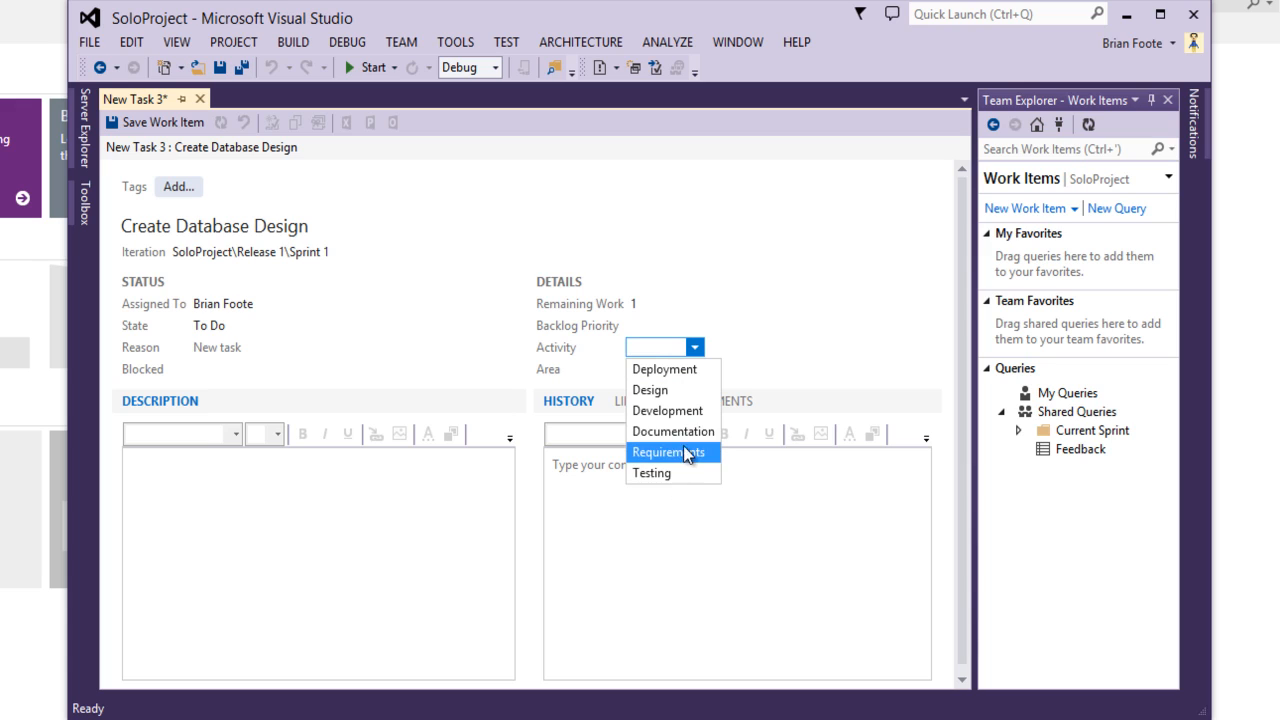
click(670, 410)
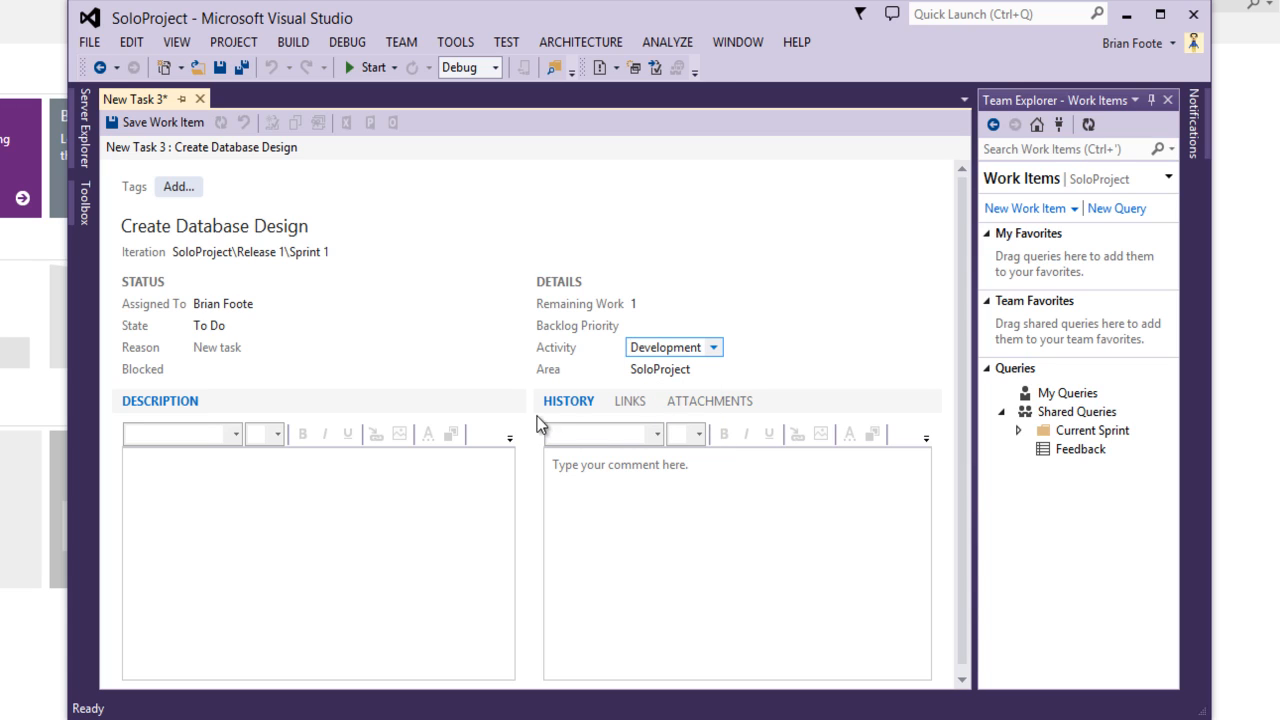
click(714, 348)
click(668, 386)
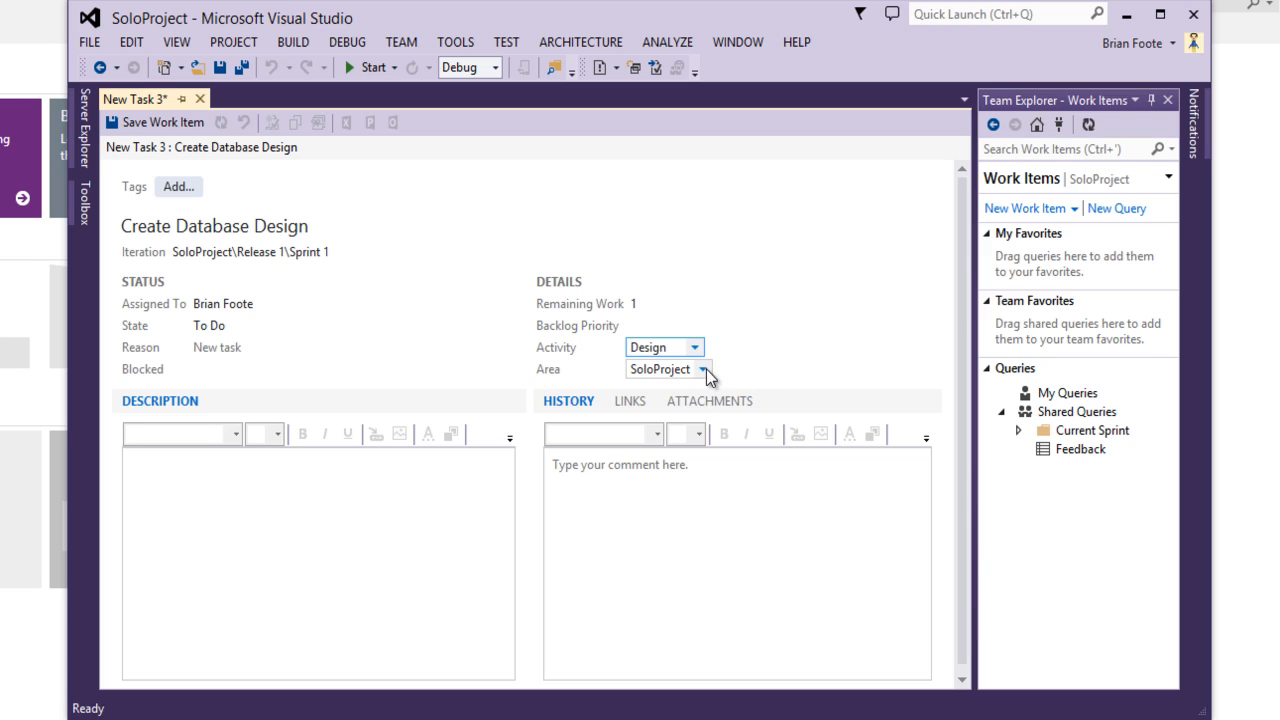
click(704, 370)
click(777, 354)
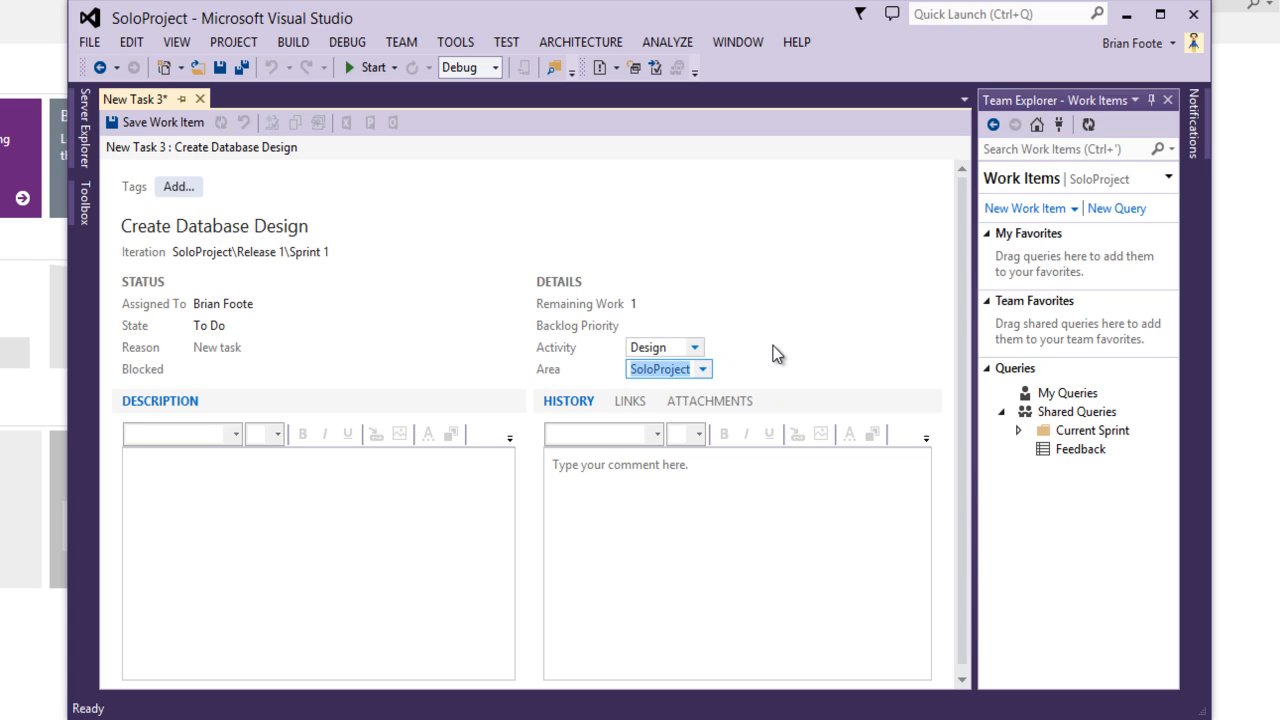
Enter the task description "Create a ERD for the solo project database." and make the word ERD bold.
click(320, 514)
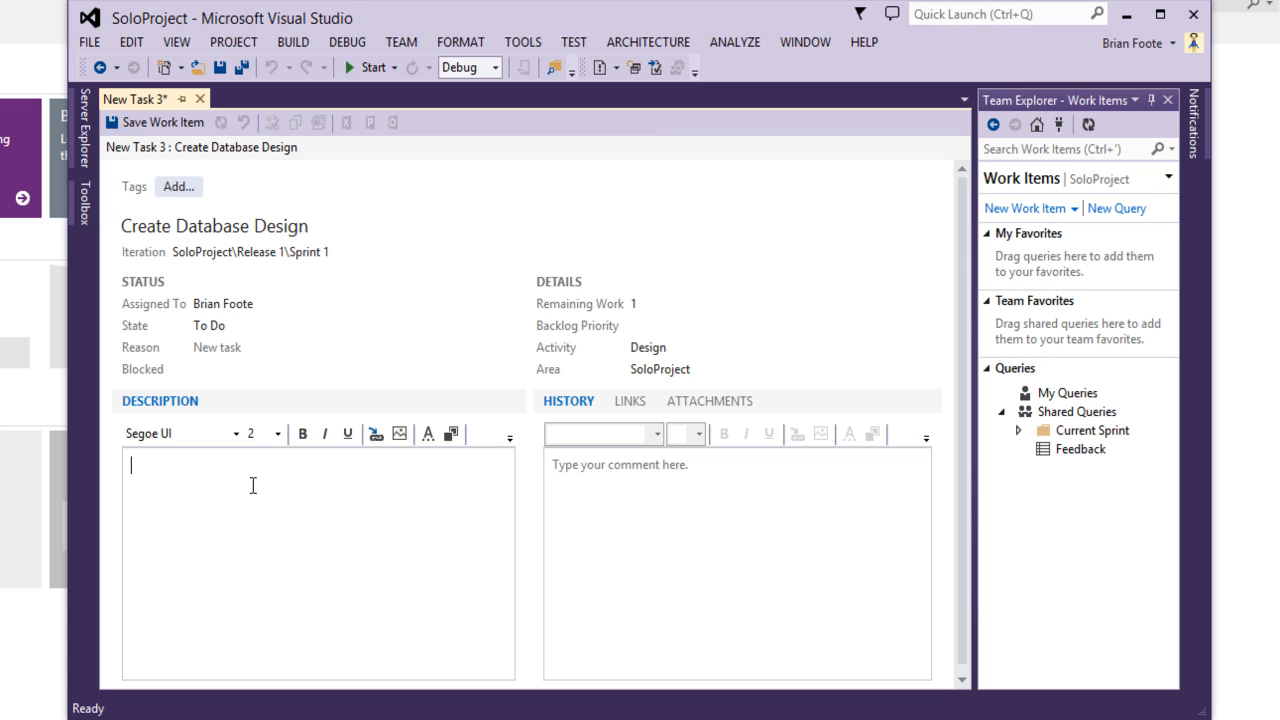
text(Create a ERD for the solo project database.)
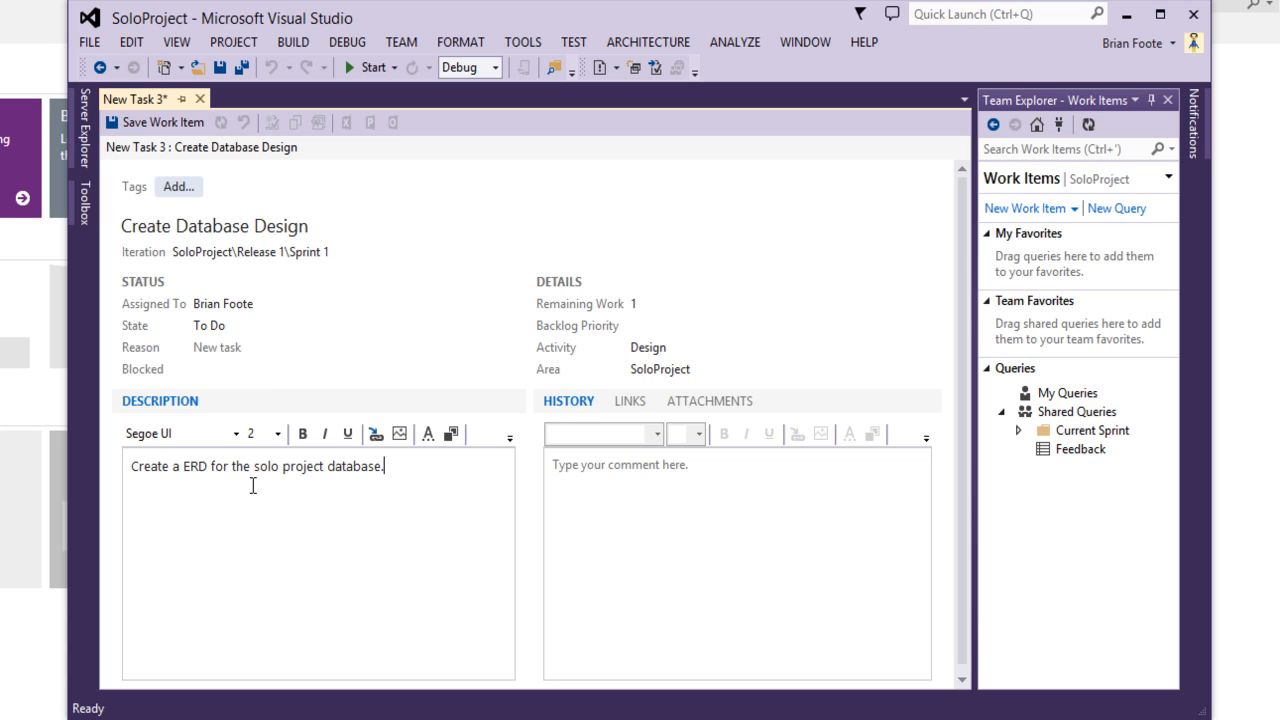
double_click(193, 468)
click(308, 438)
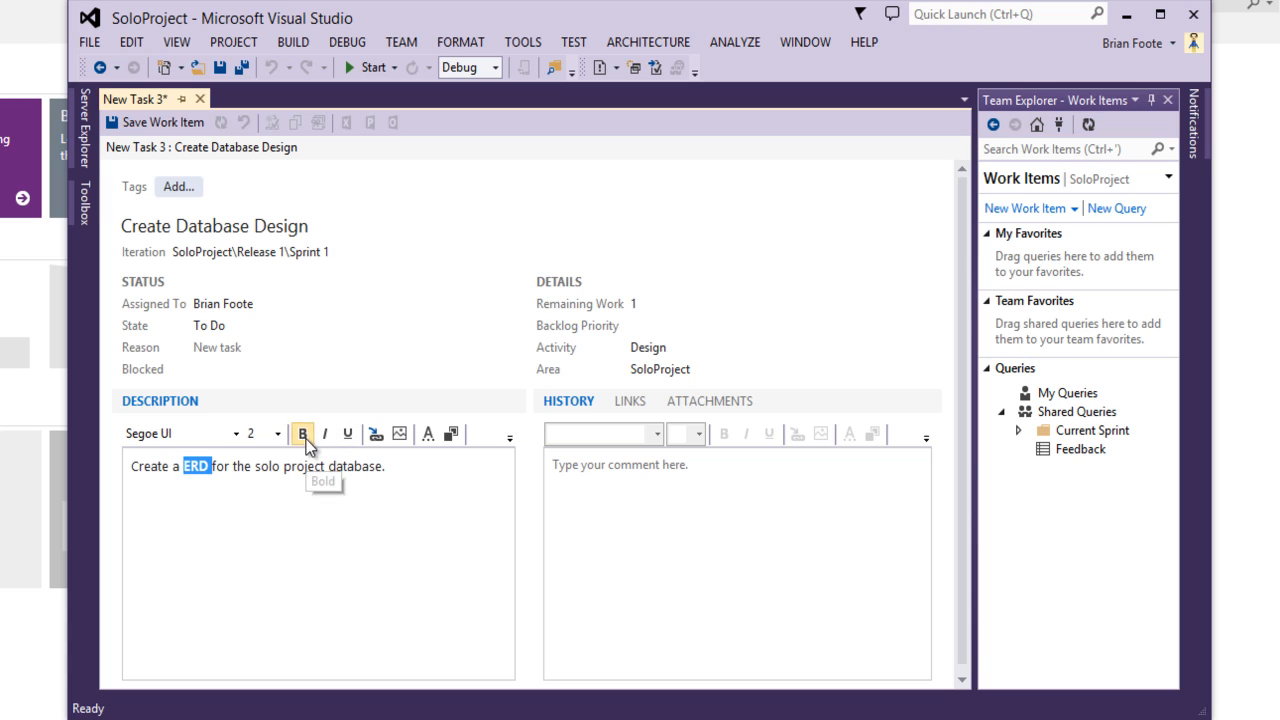
click(300, 522)
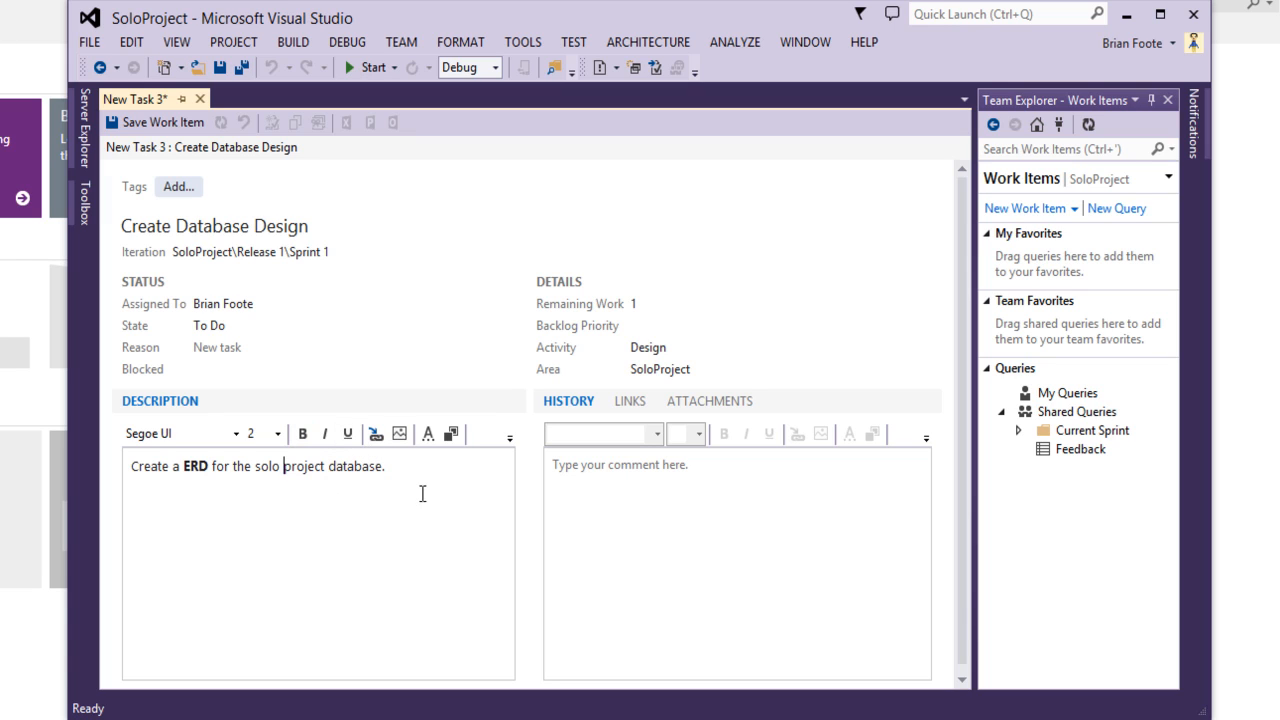
Look at the image insertion dialog for the description, cancel it, and view the task's history comment area.
click(401, 434)
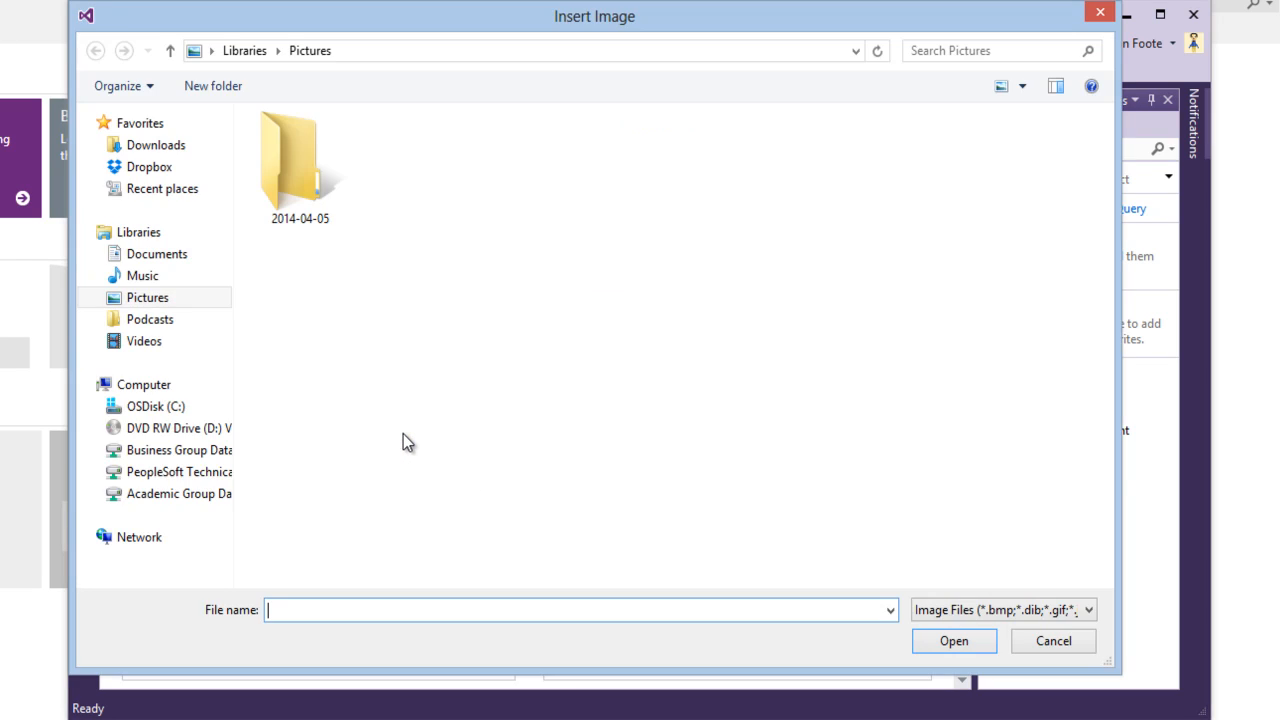
click(1053, 642)
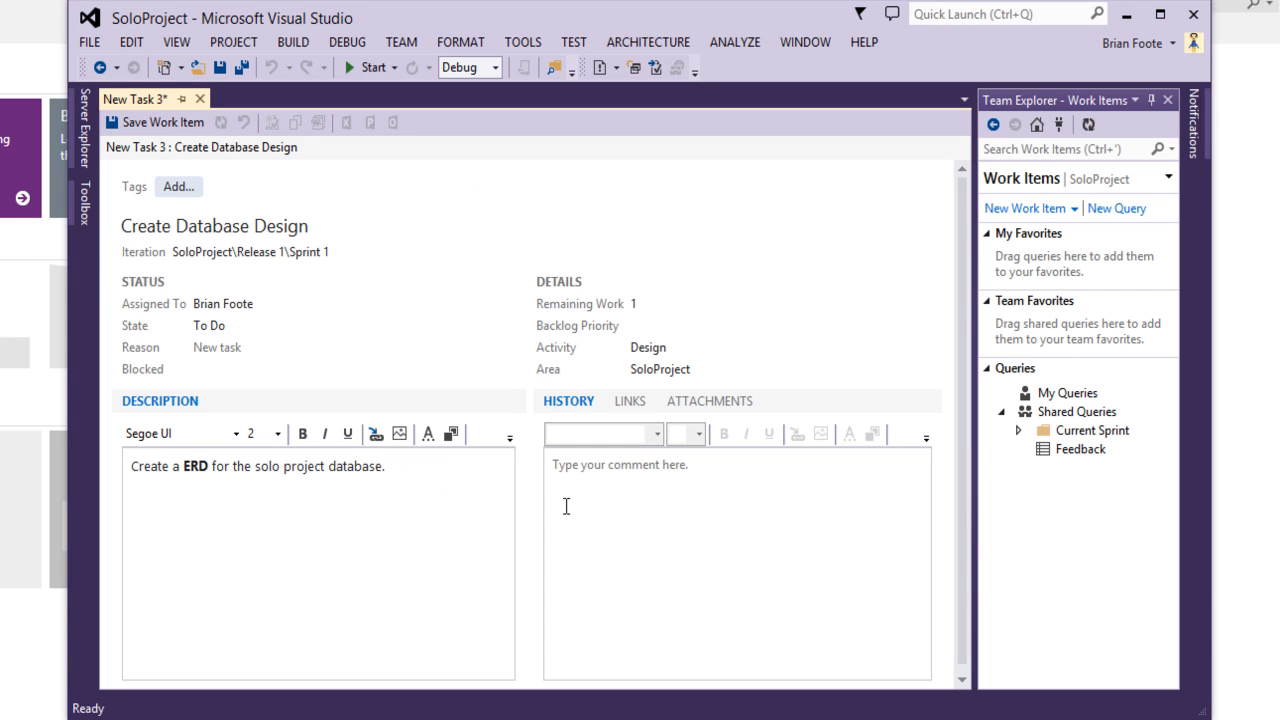
click(645, 506)
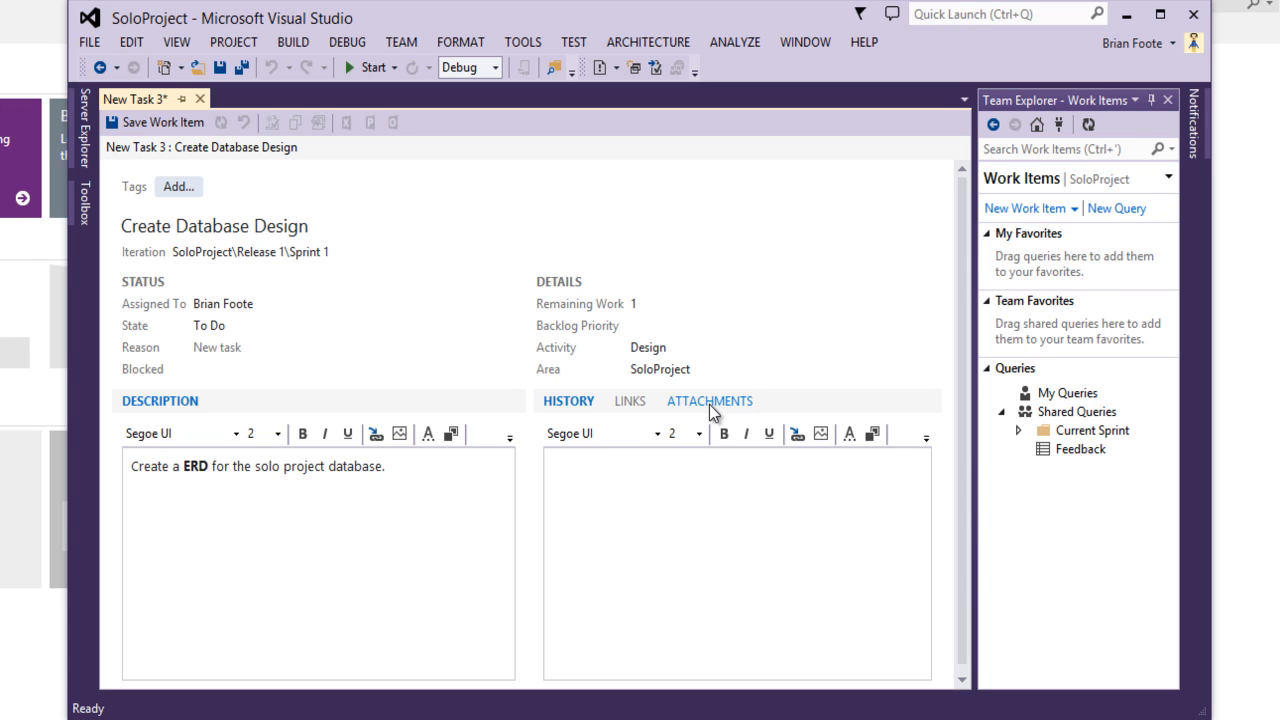
click(718, 495)
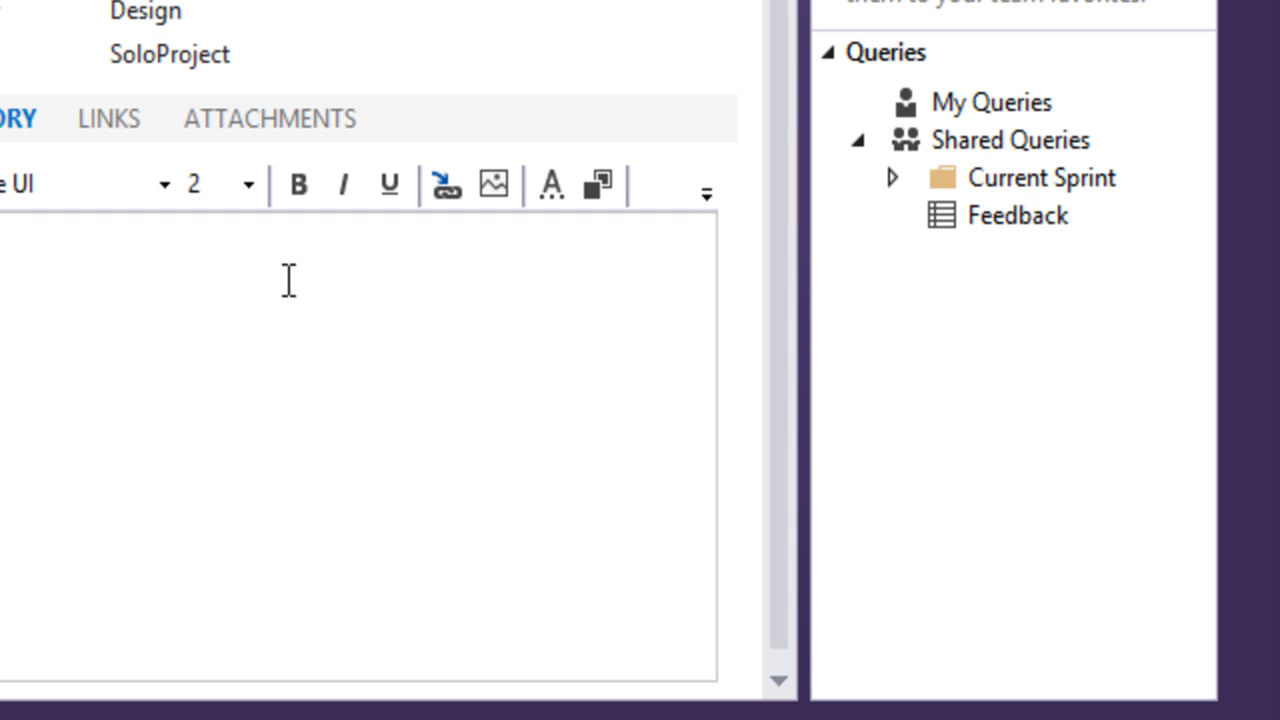
Choose the schedule.xlsx file from the Windows Phone course's Doc folder as a task attachment, and cancel adding it.
click(276, 122)
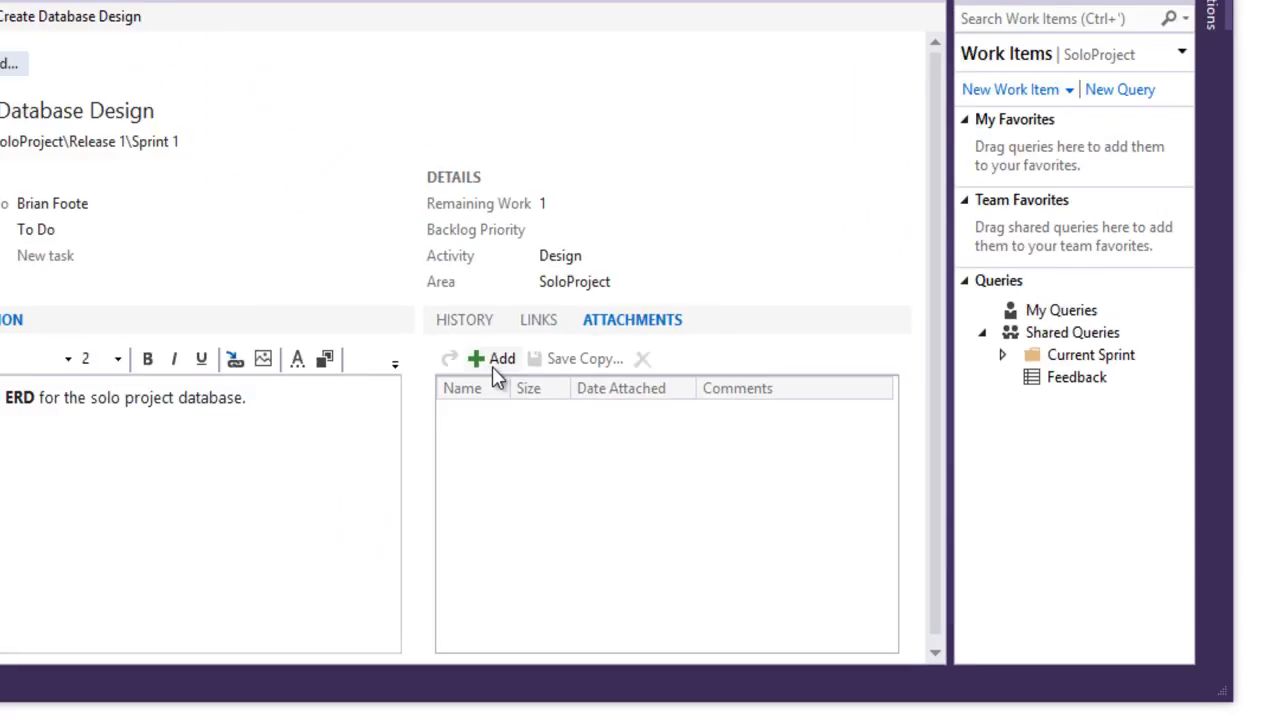
click(45, 184)
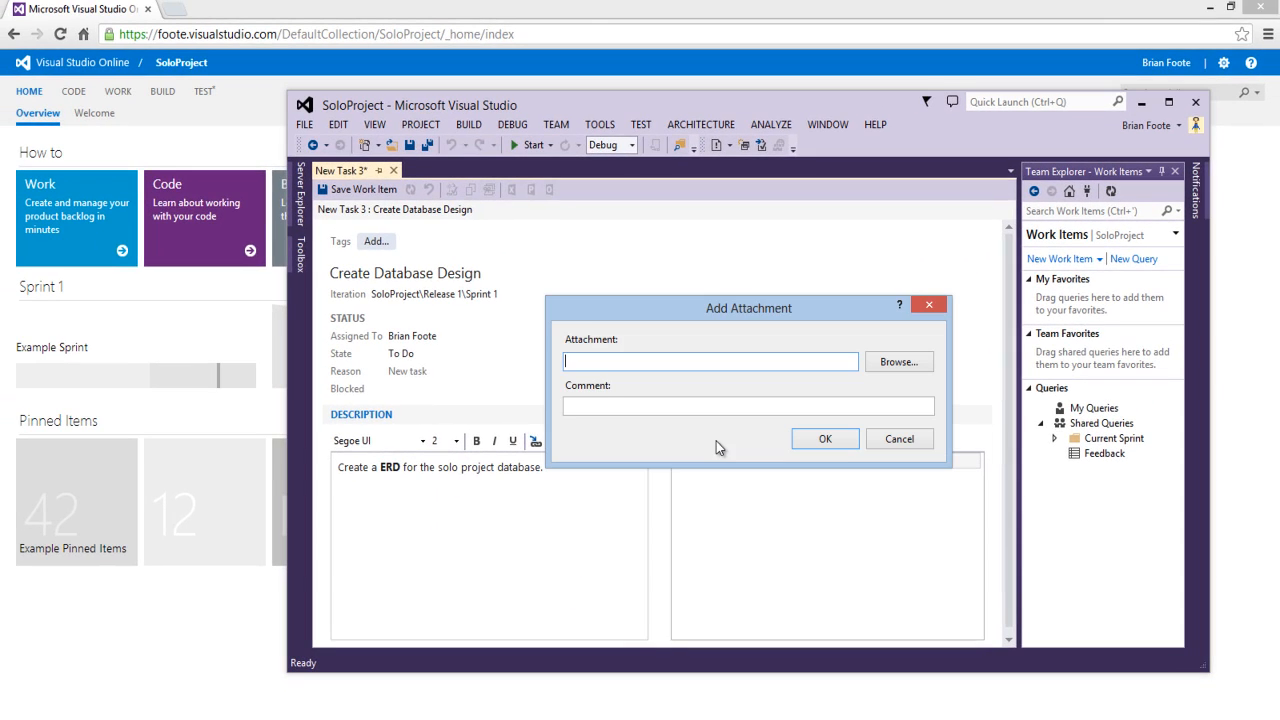
click(898, 362)
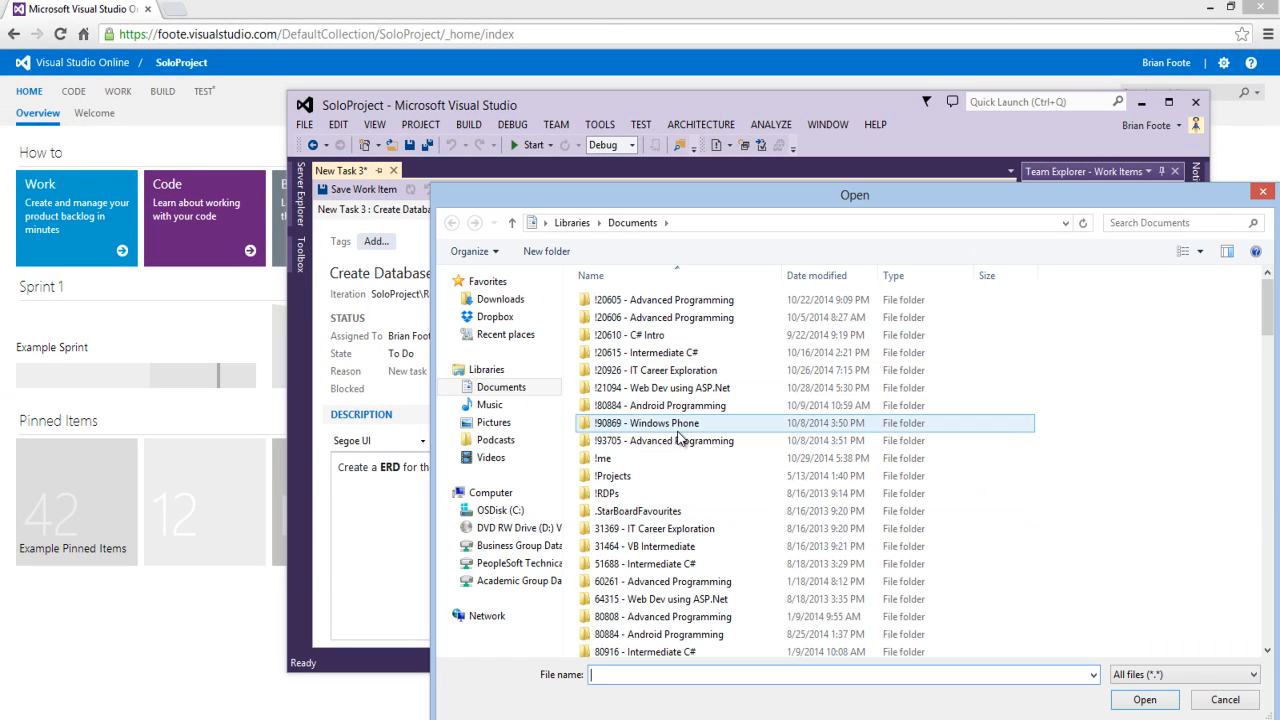
double_click(678, 424)
double_click(600, 300)
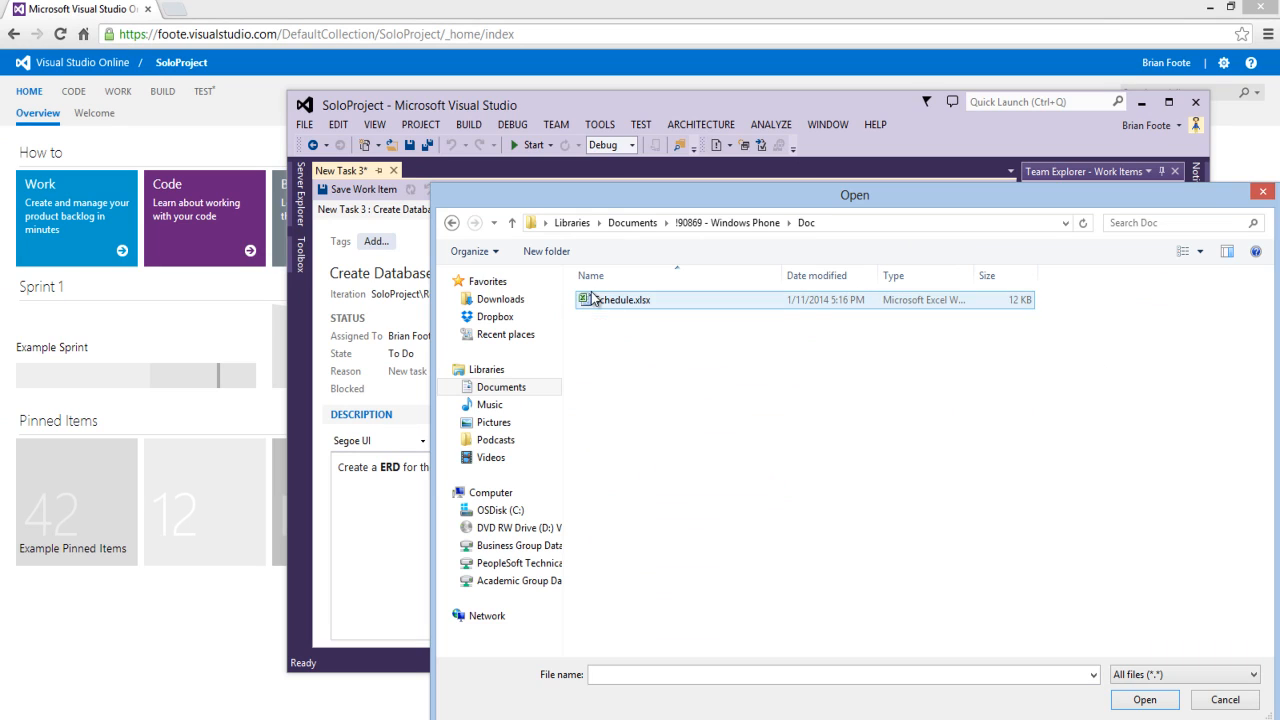
click(617, 302)
double_click(617, 302)
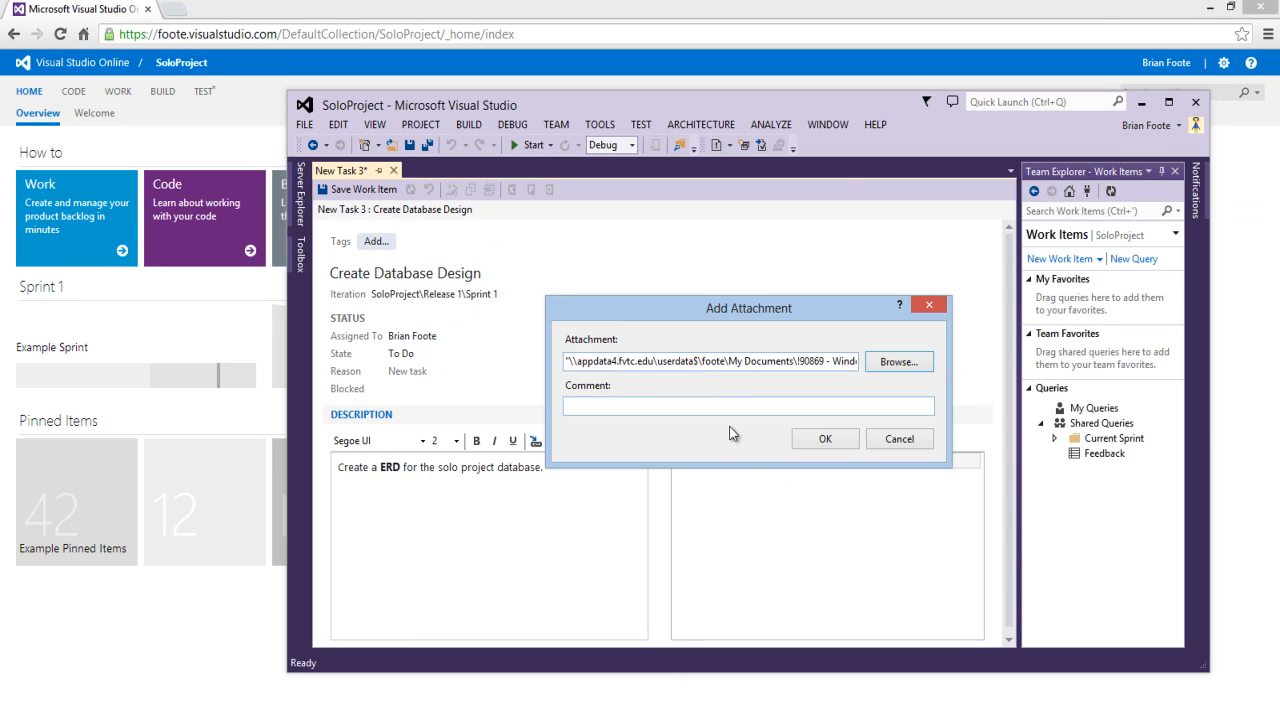
click(913, 444)
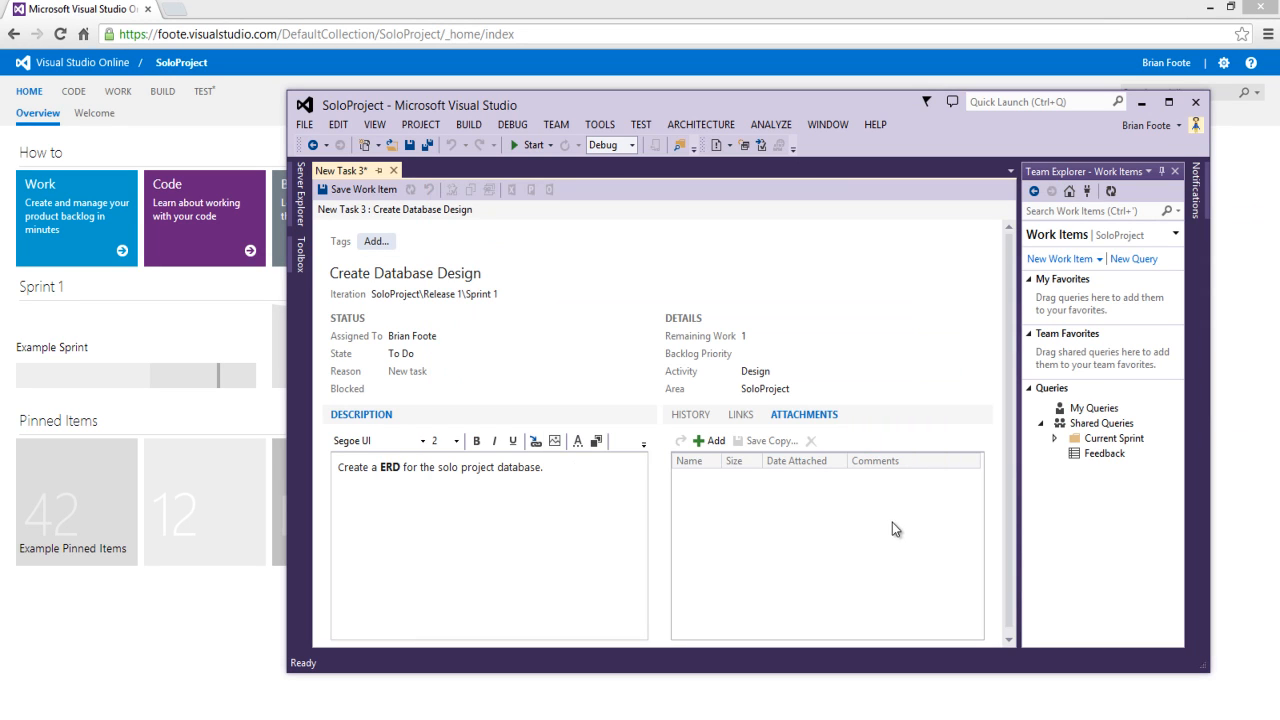
View the task's links and history, and save the Create Database Design work item.
click(742, 416)
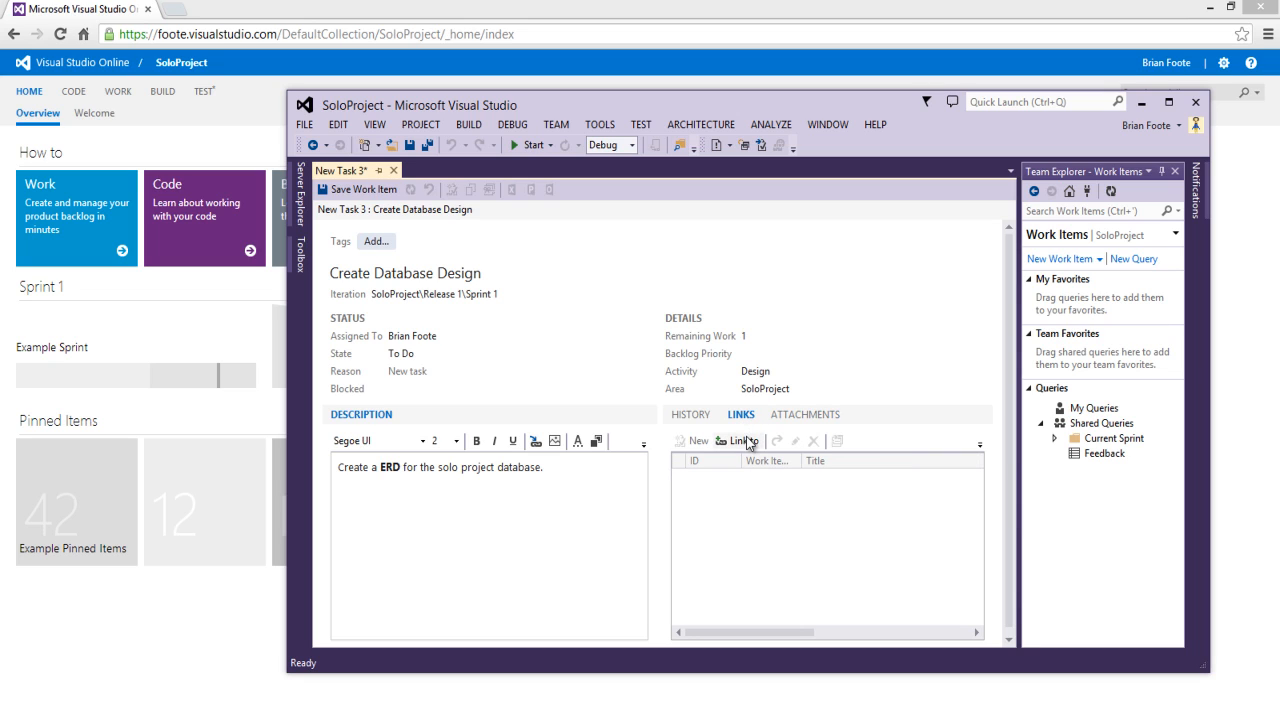
click(693, 416)
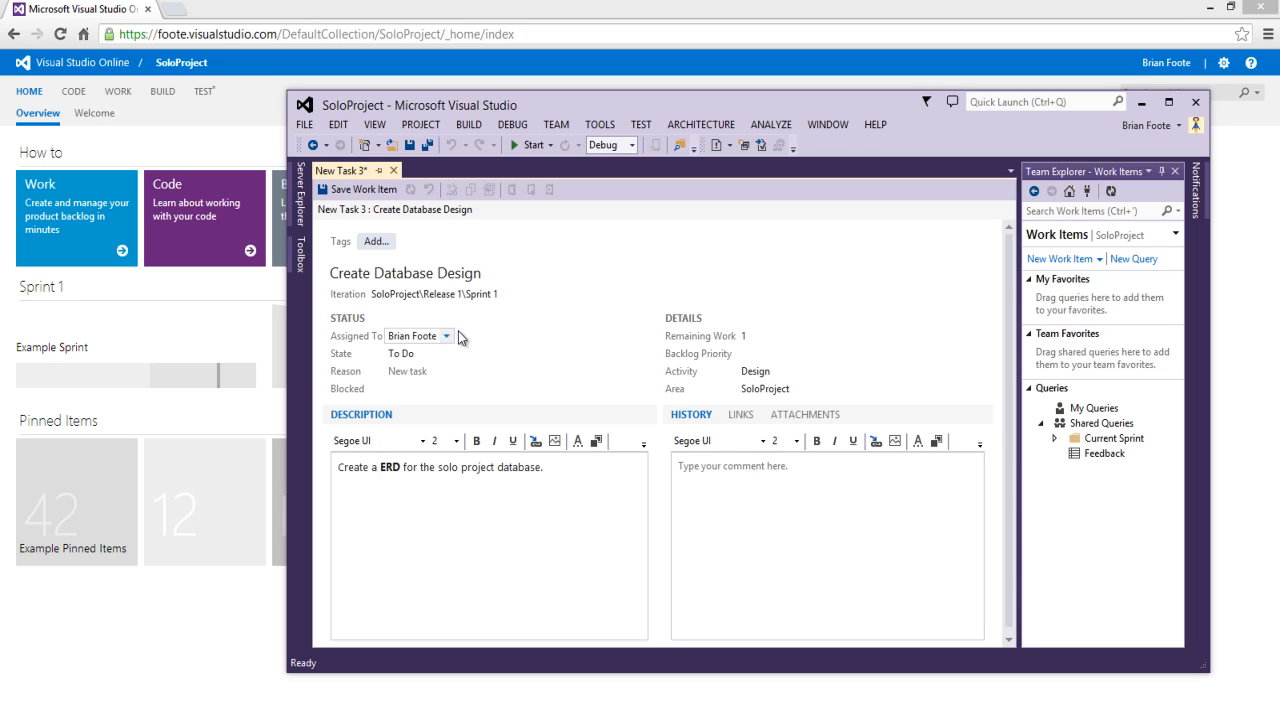
click(358, 196)
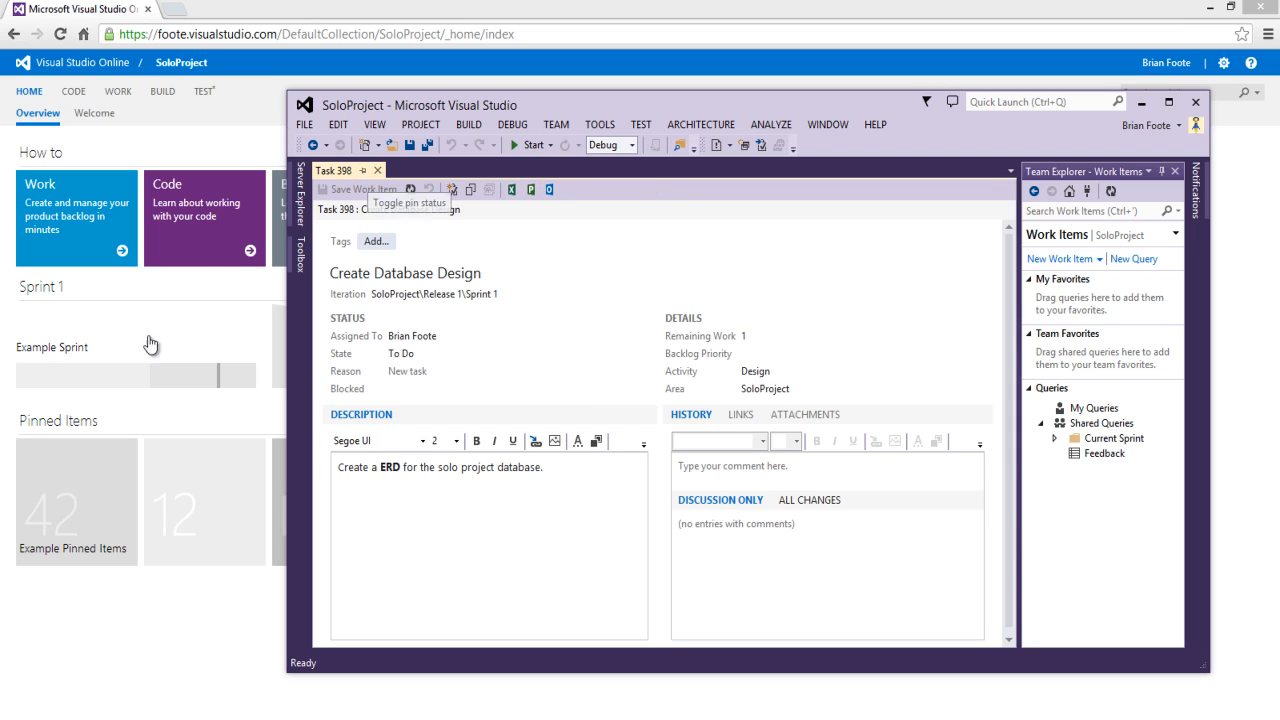
Switch to the SoloProject page in the browser, check its task board, and view the work item queries.
click(156, 143)
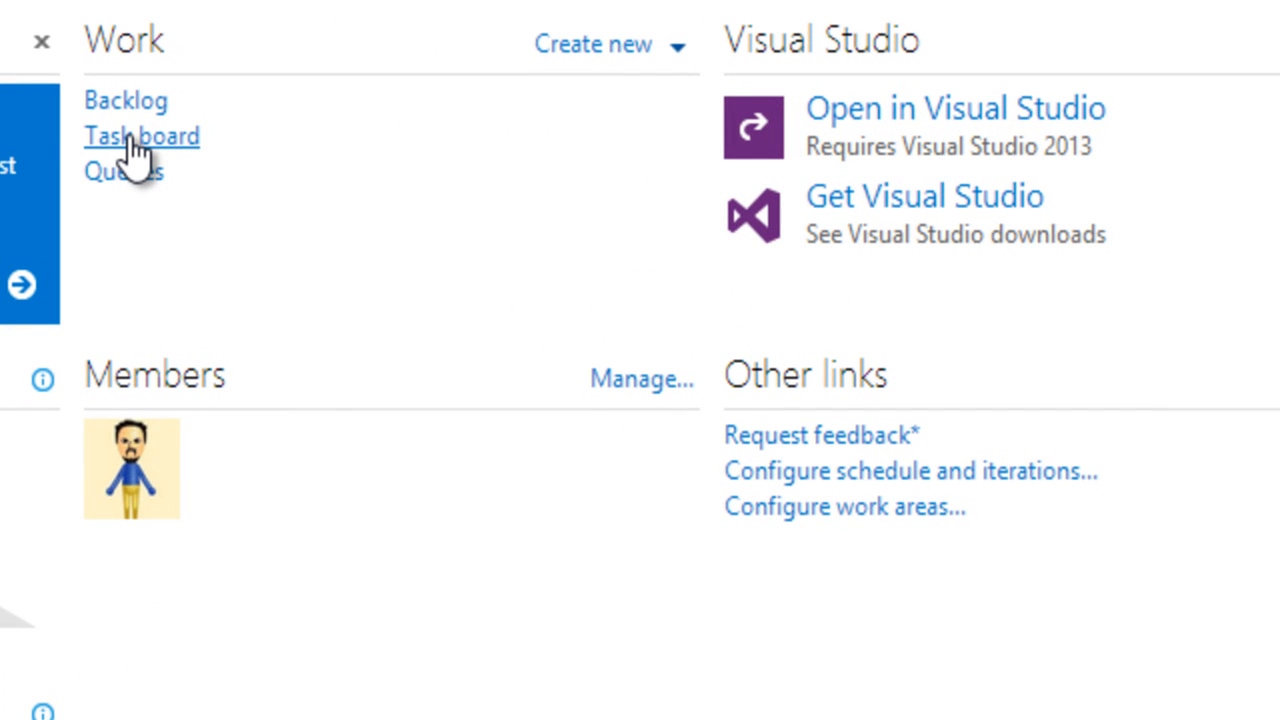
click(131, 140)
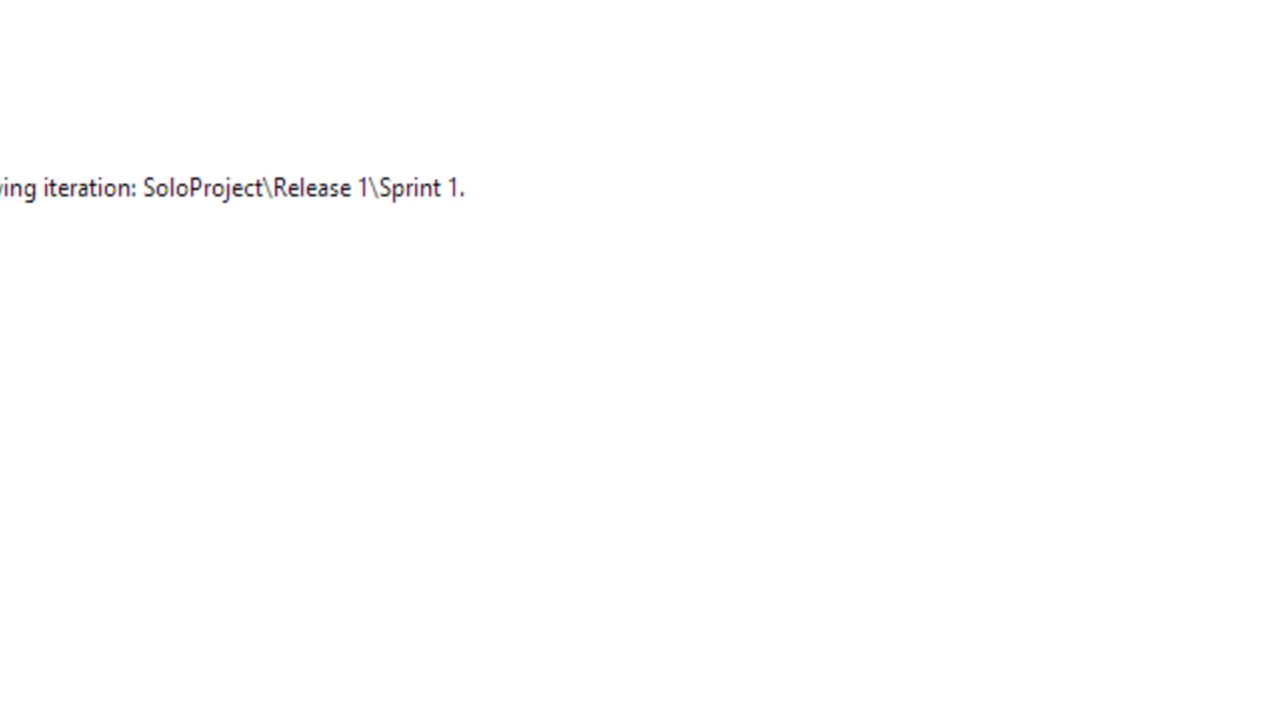
click(226, 140)
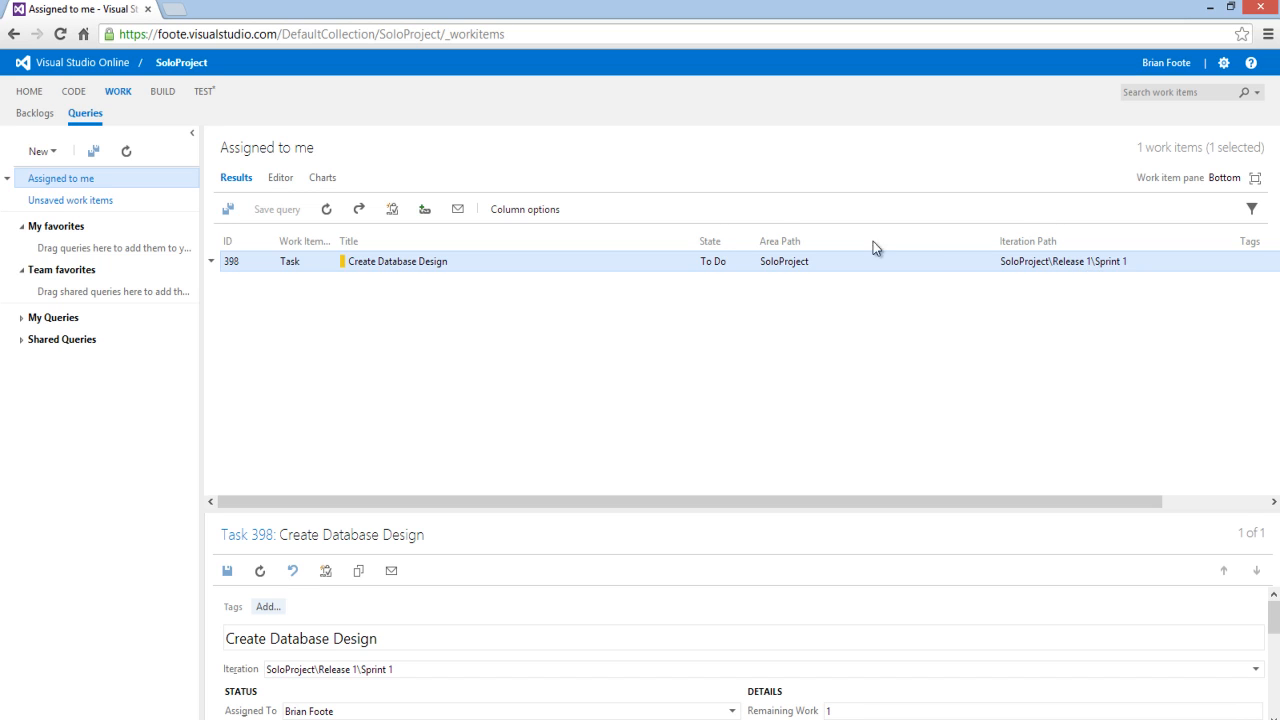
Look at the email form for sending the Assigned to me results, and discard the email.
click(456, 211)
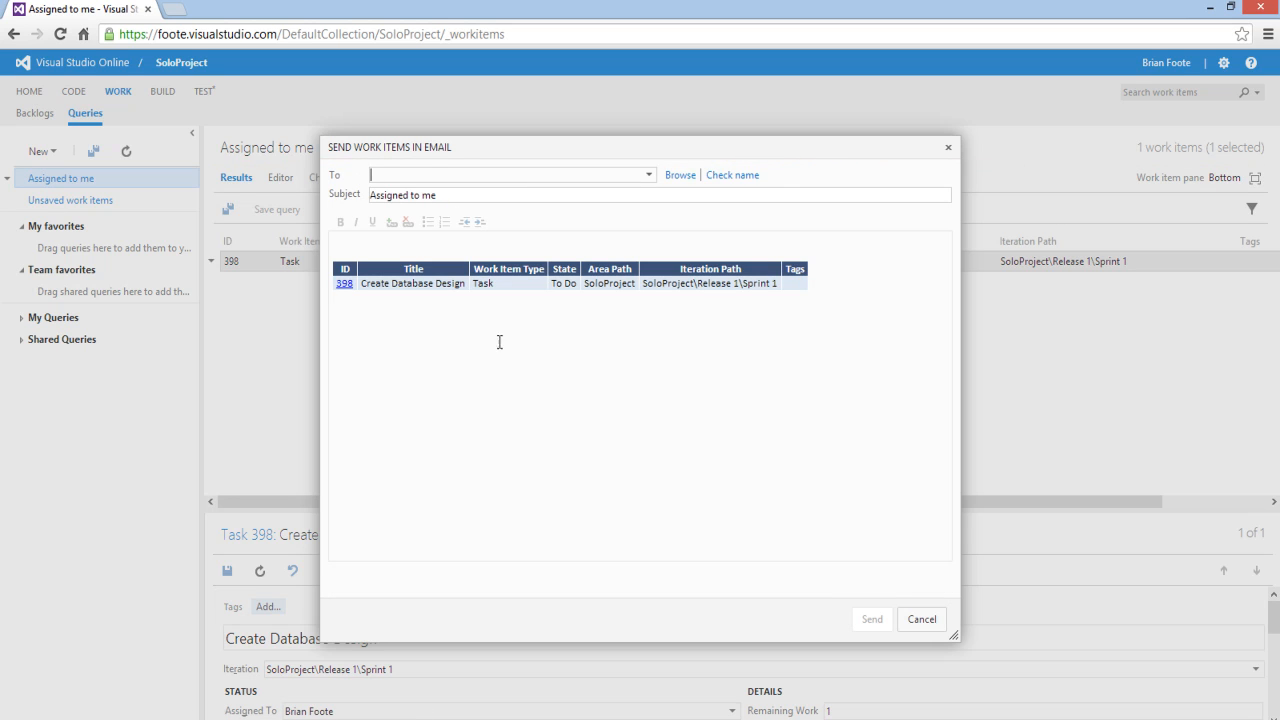
click(922, 620)
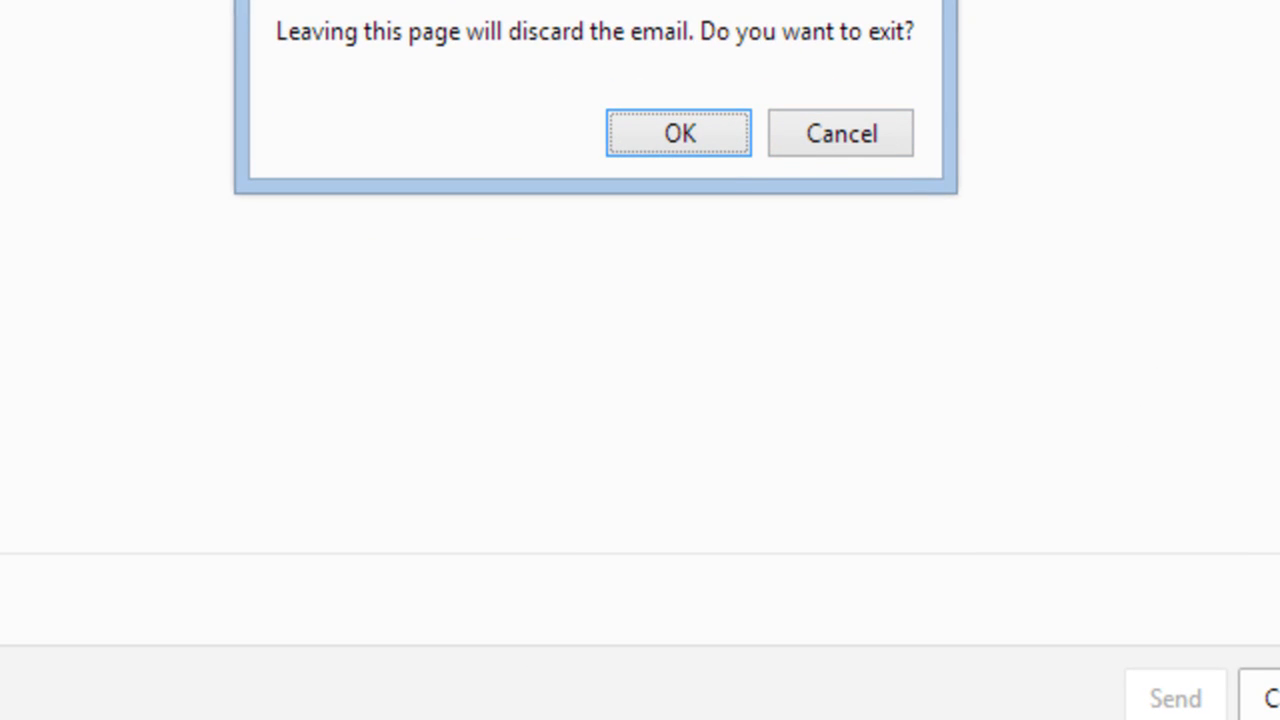
click(776, 134)
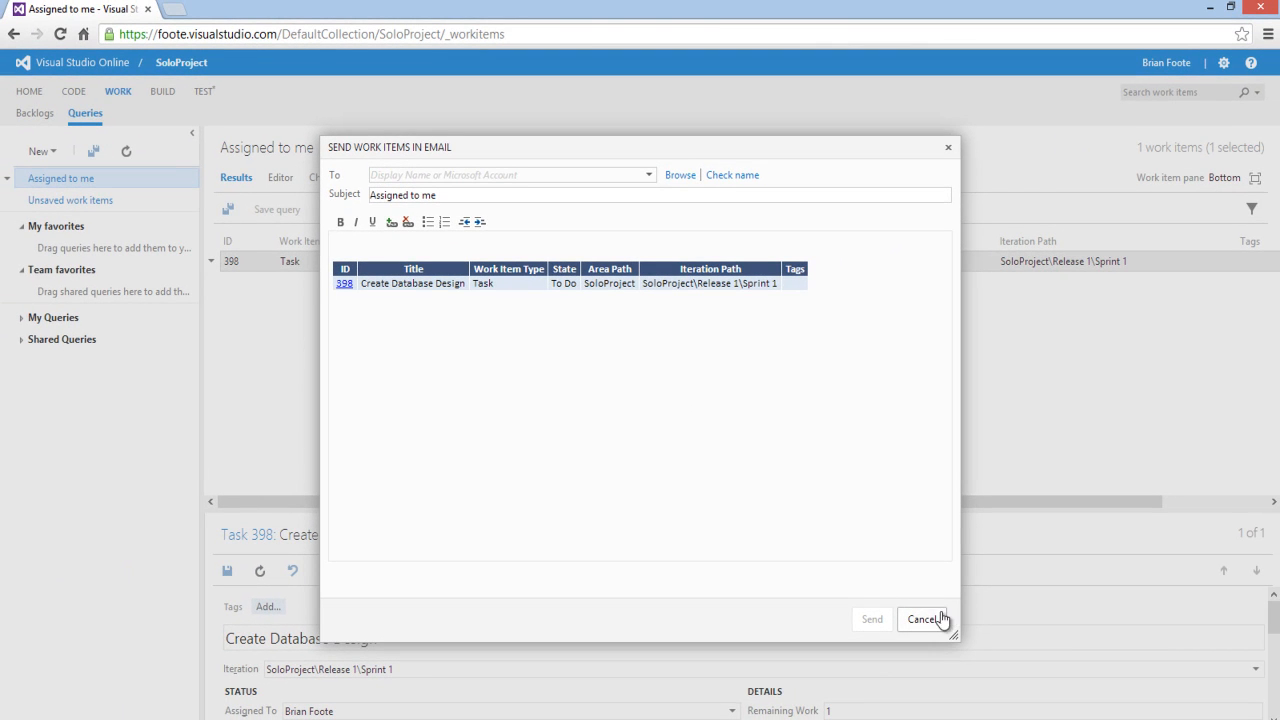
click(922, 619)
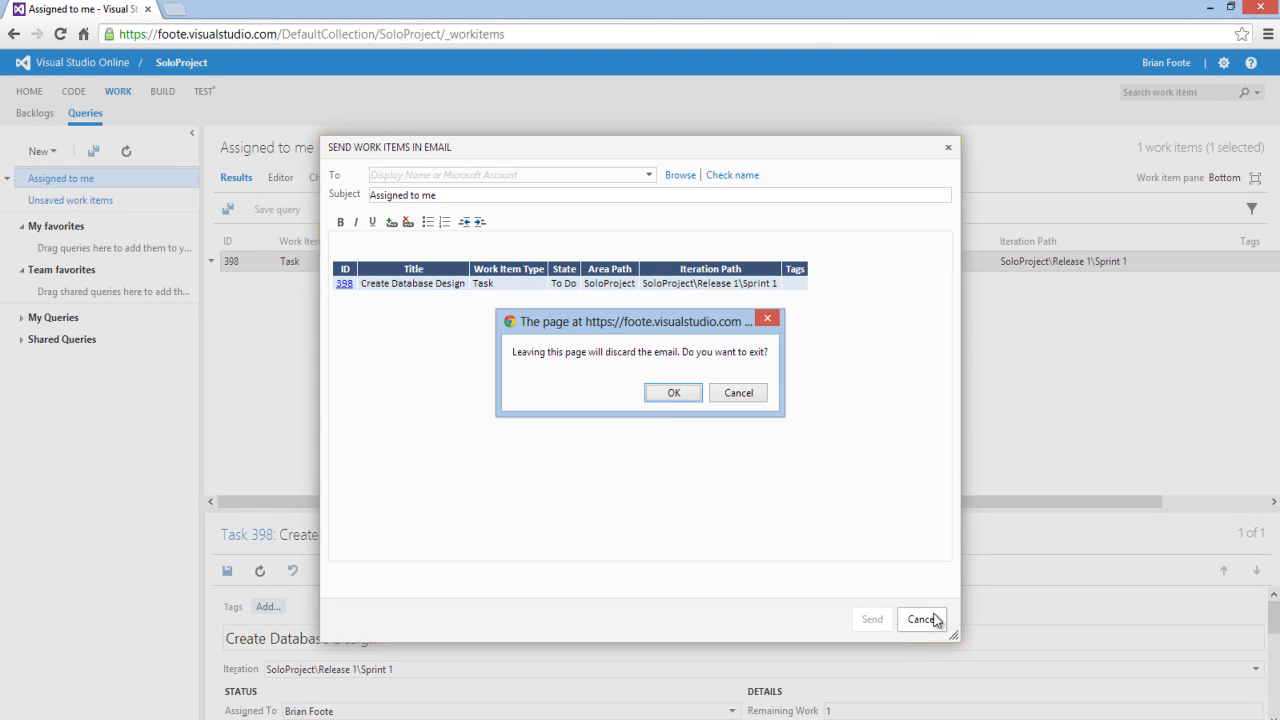
click(677, 394)
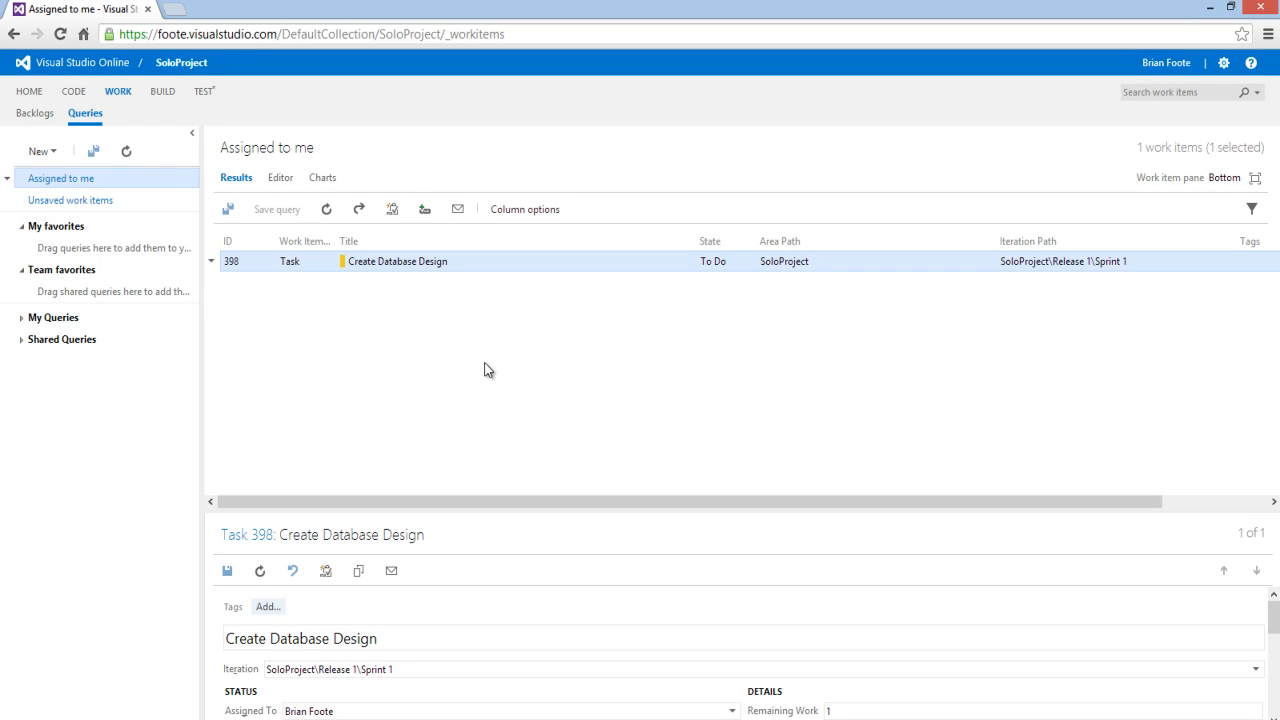
Create a new task from the SoloProject home page and title it "Create User Interface".
click(27, 92)
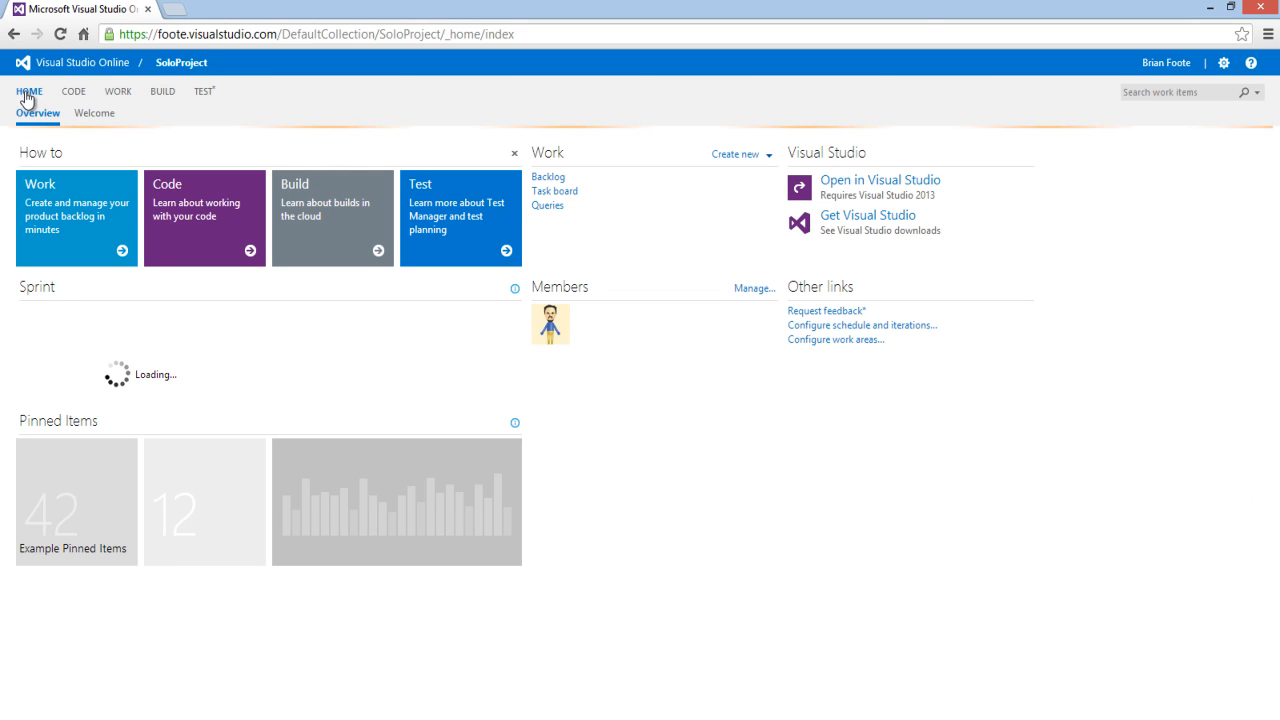
click(755, 155)
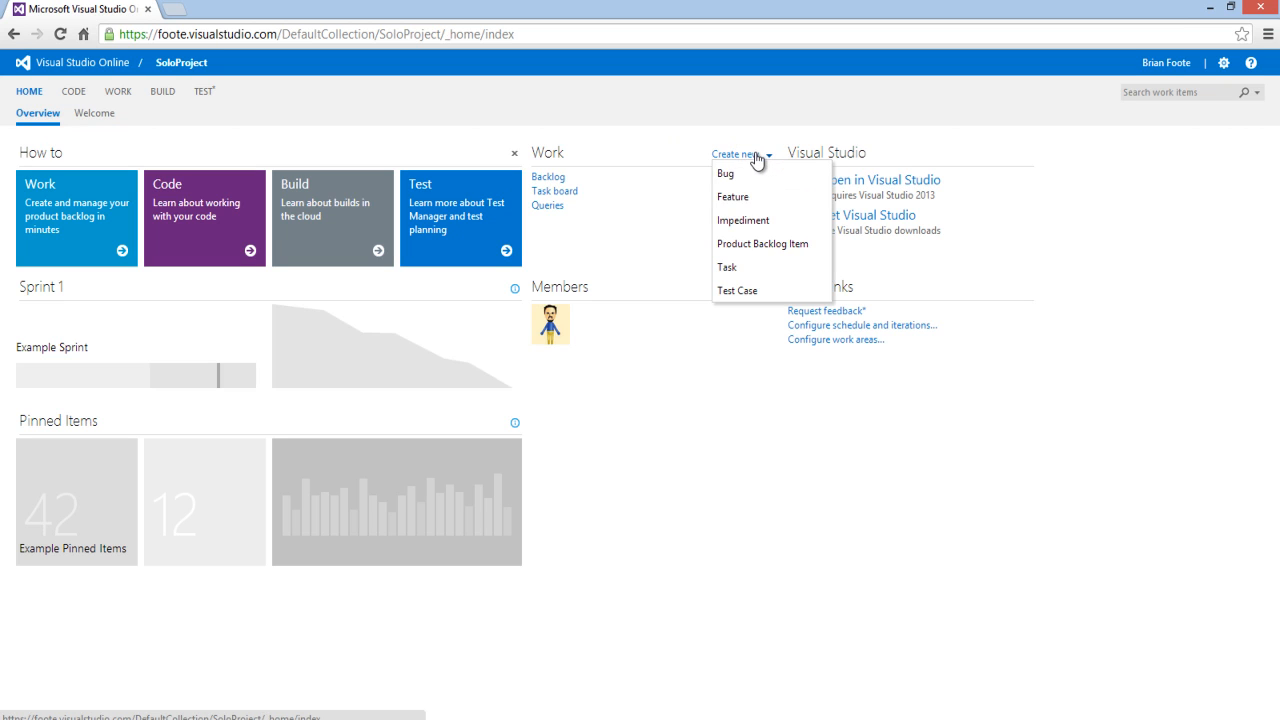
click(736, 266)
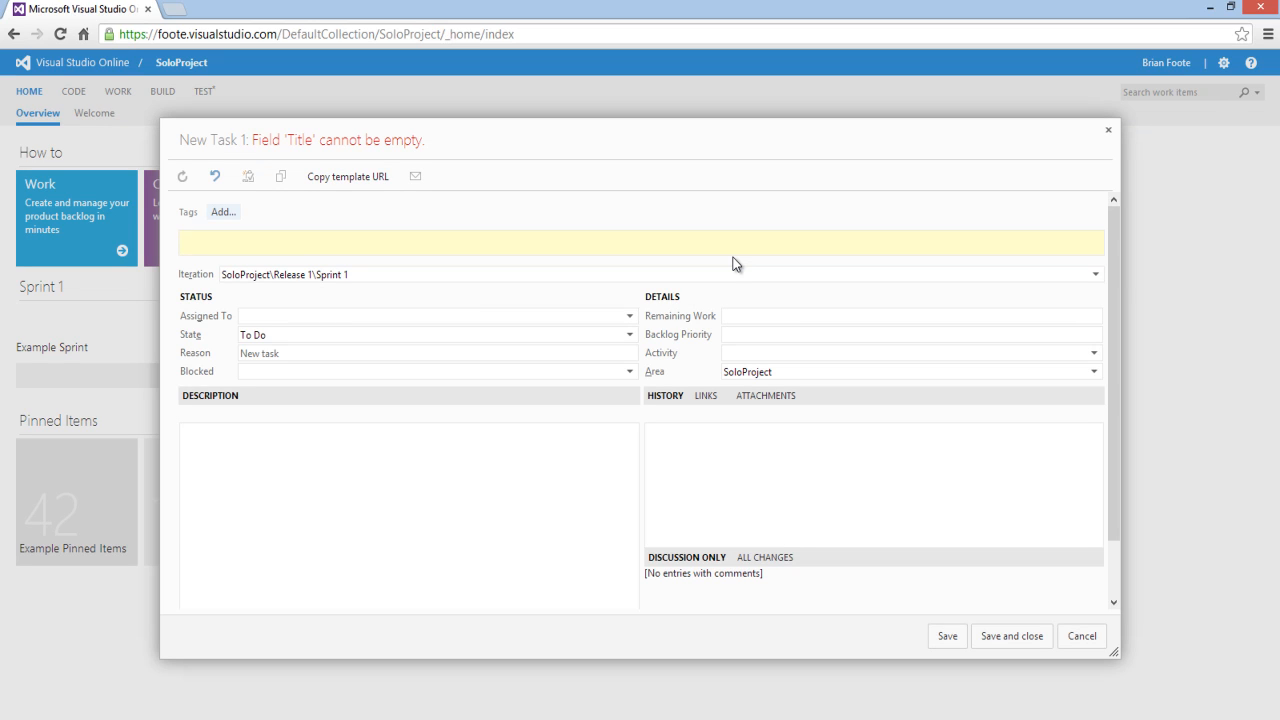
text(Desc)
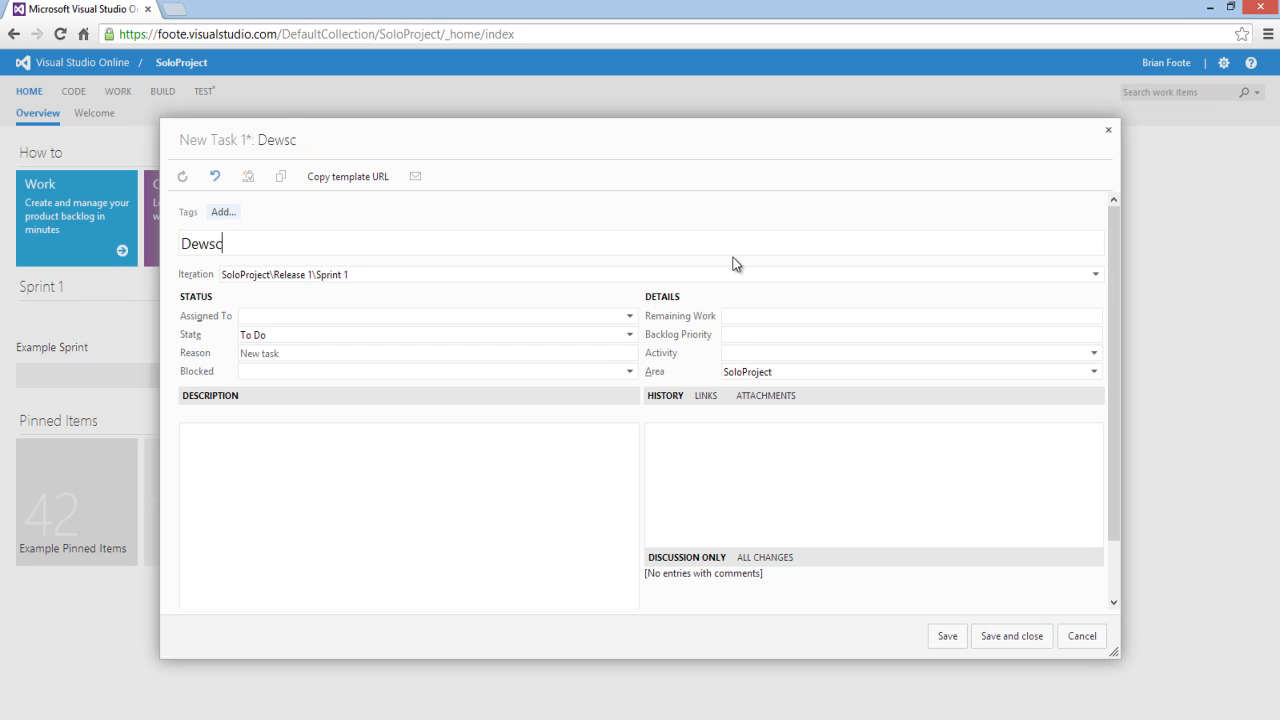
key(BackSpace)
key(BackSpace)
text(s)
key(BackSpace)
key(BackSpace)
key(BackSpace)
text(Create User Inter)
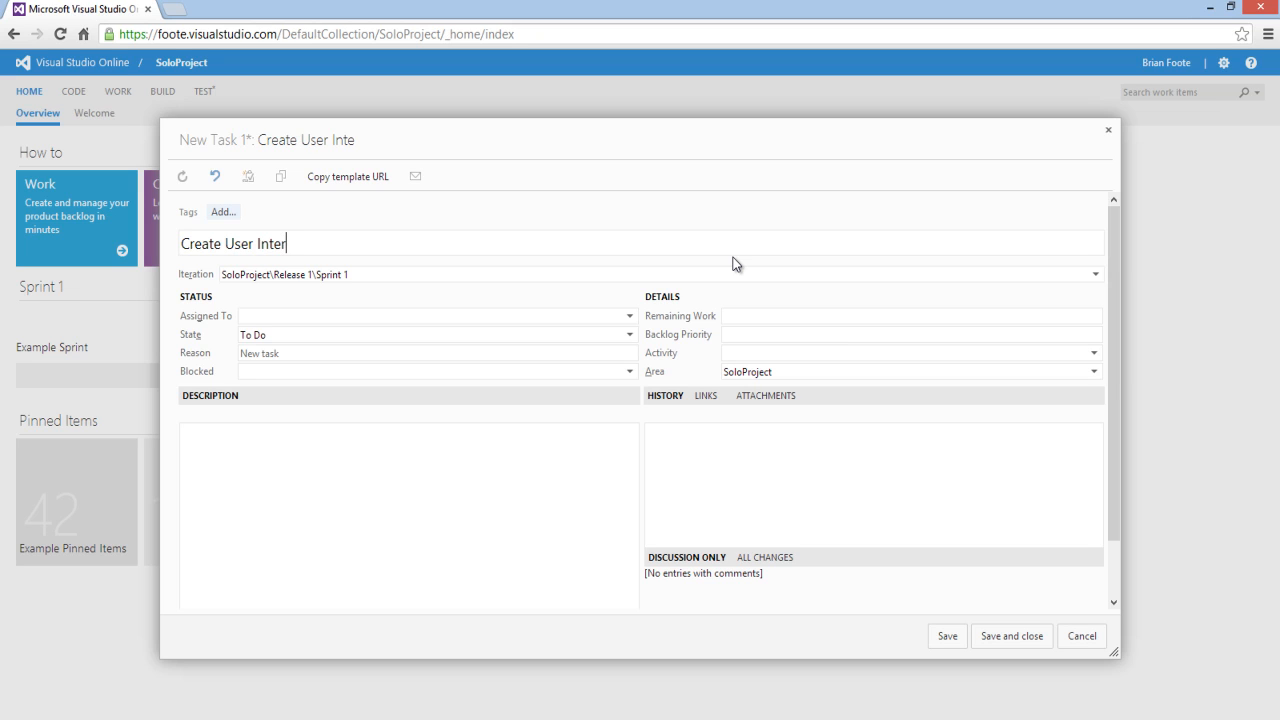
text(face)
Assign the new task to the first listed person, set Remaining Work to 1, and save and close it.
click(630, 317)
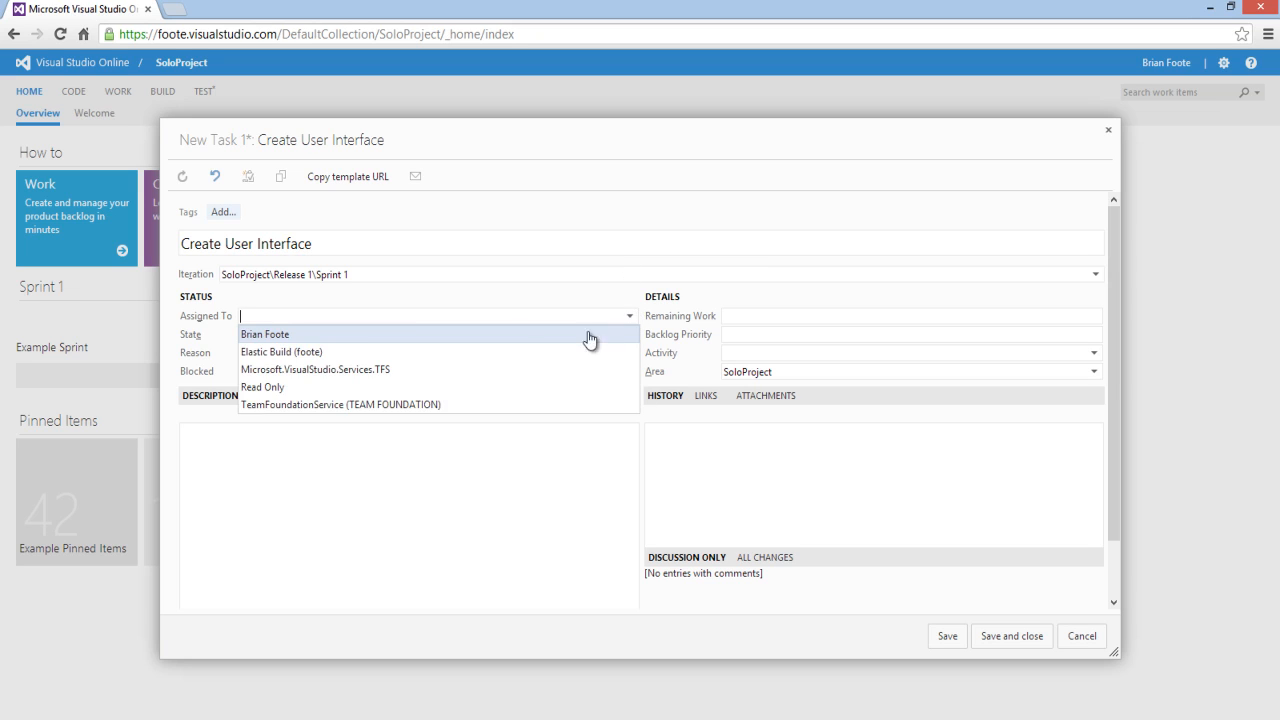
click(336, 342)
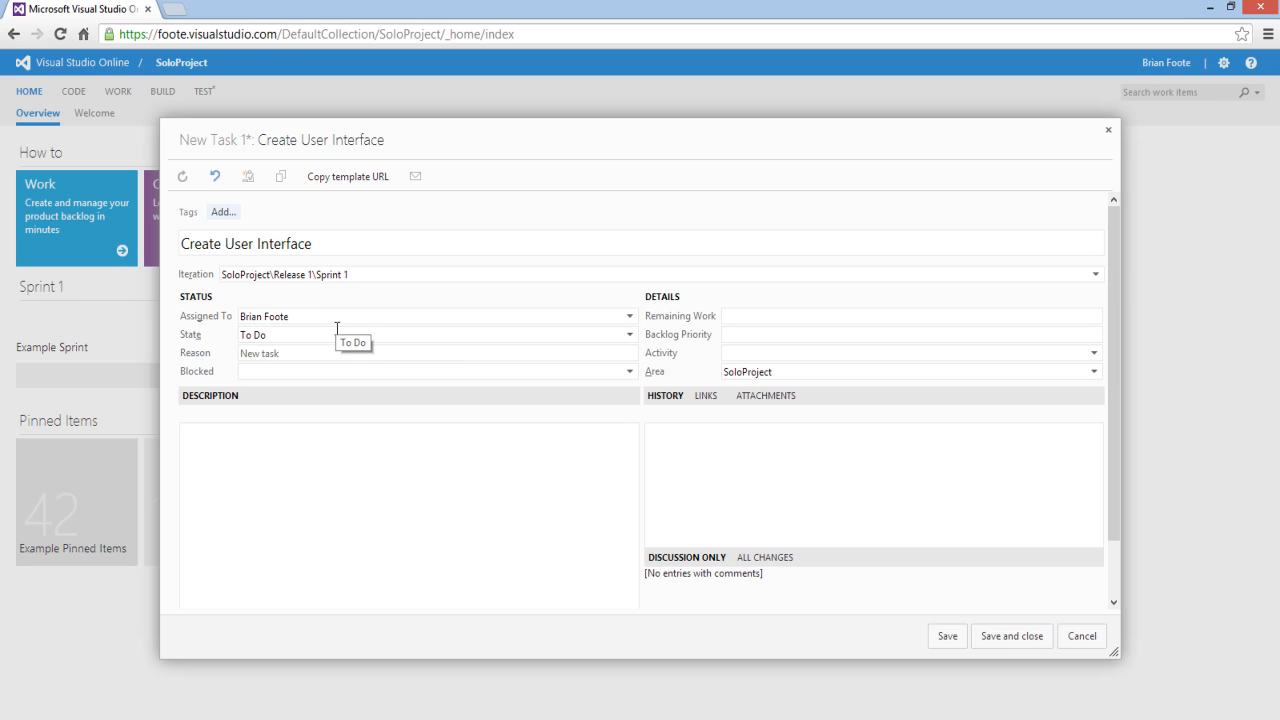
click(738, 316)
text(1 hr)
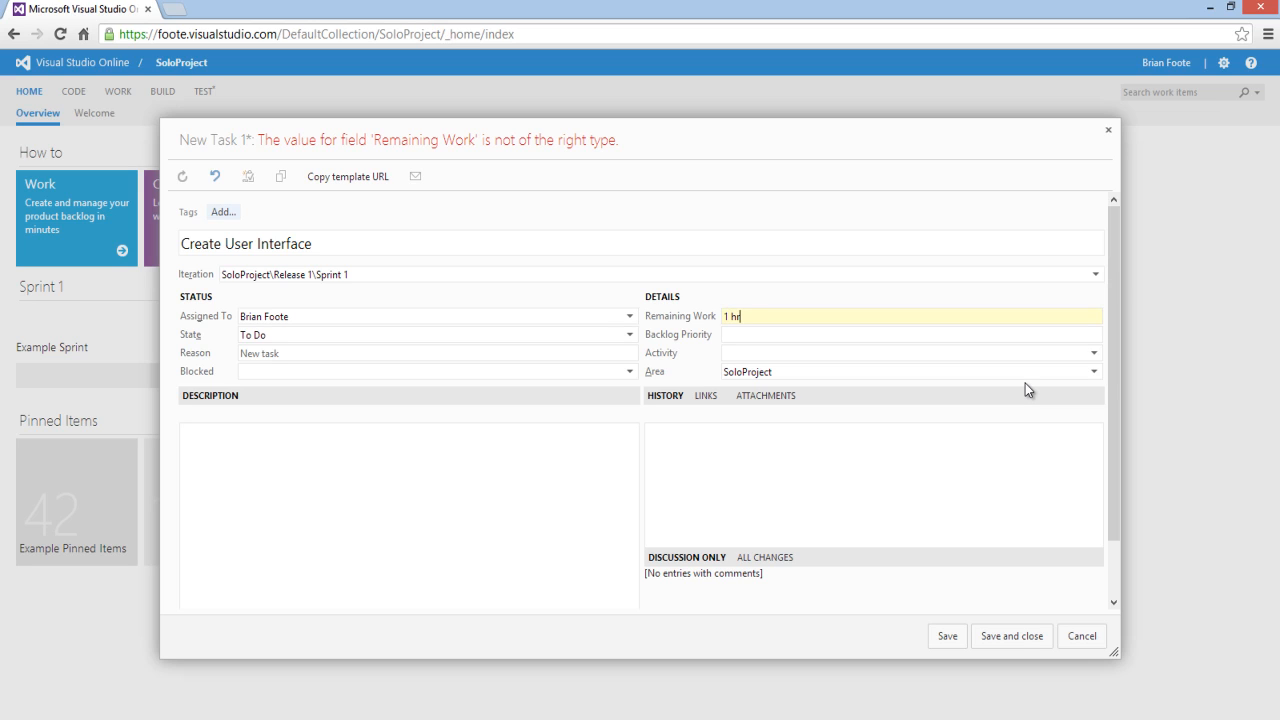
key(BackSpace)
key(BackSpace)
key(BackSpace)
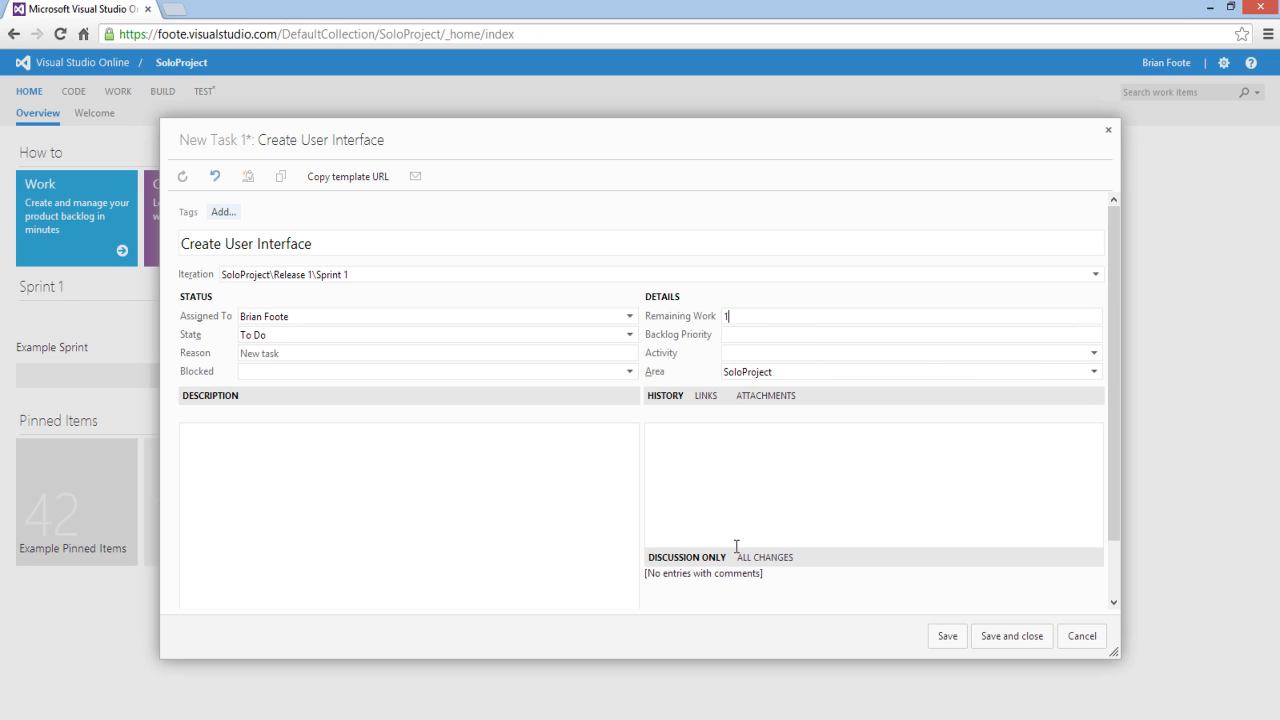
click(213, 440)
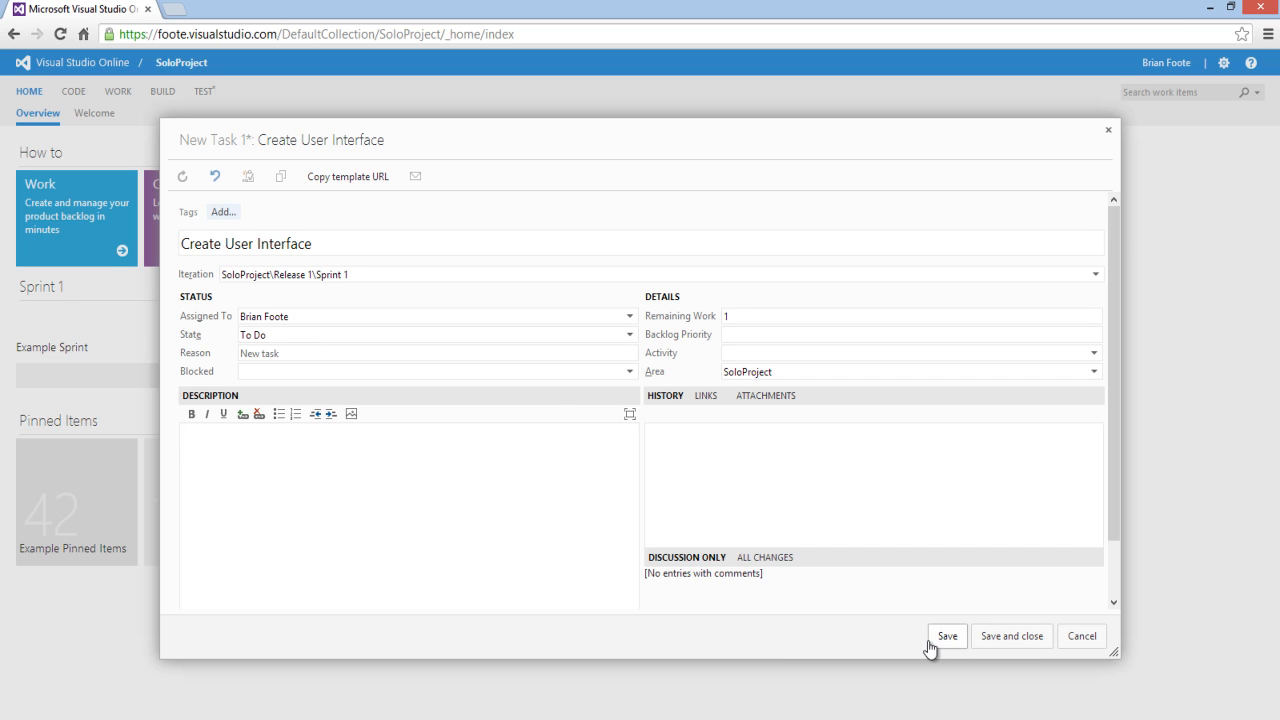
click(997, 640)
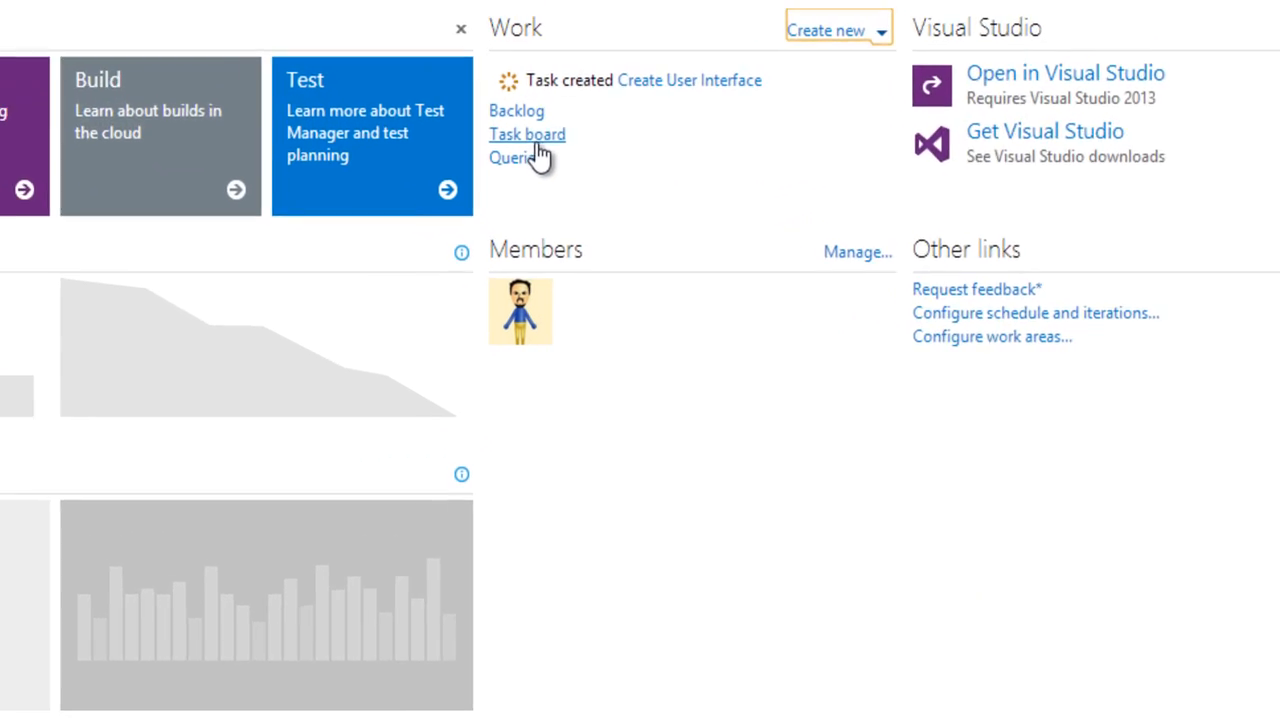
View the project's Assigned to me query and open the Create User Interface task from its results.
click(483, 35)
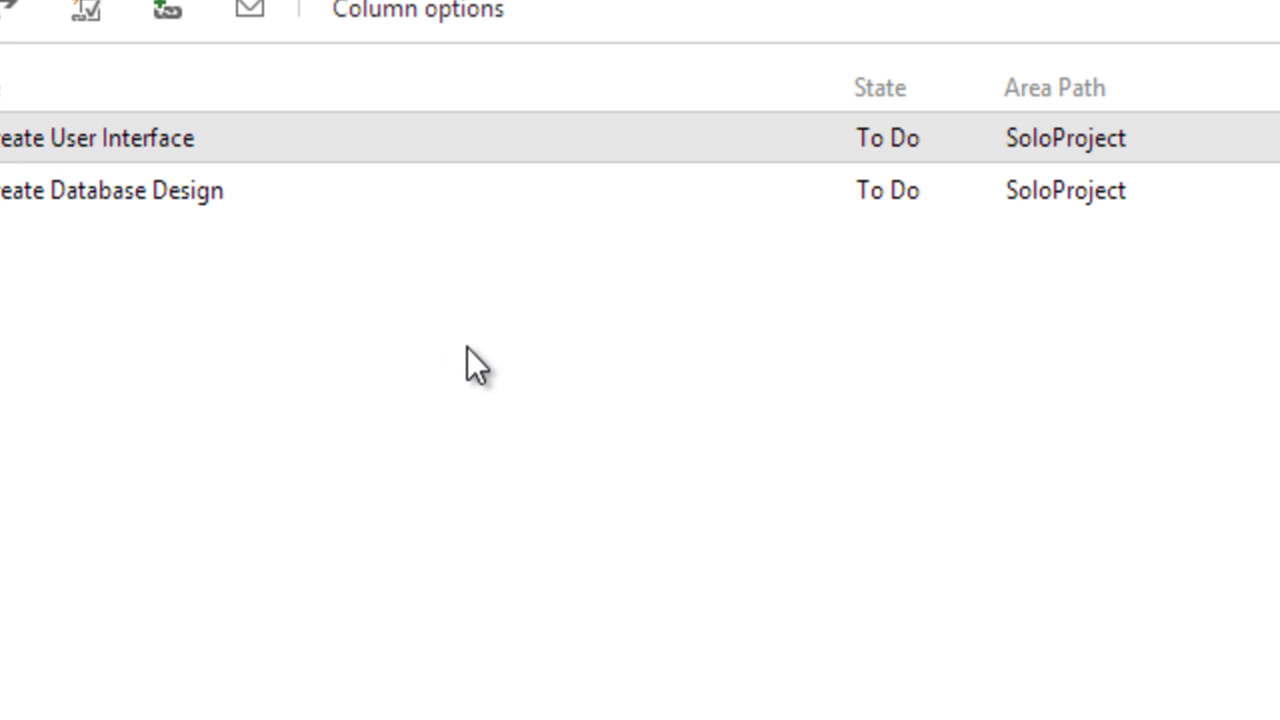
click(129, 137)
double_click(129, 137)
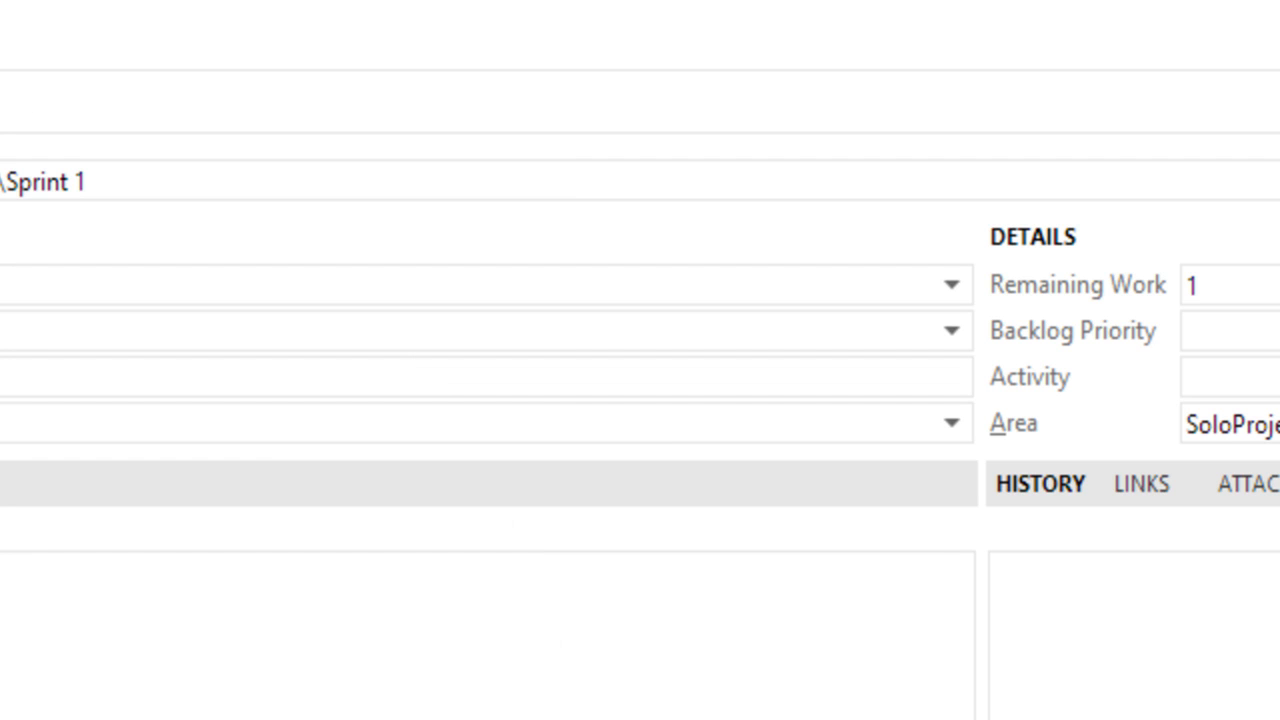
Check the contents of the My Queries folder and expand the Shared Queries folder.
click(55, 132)
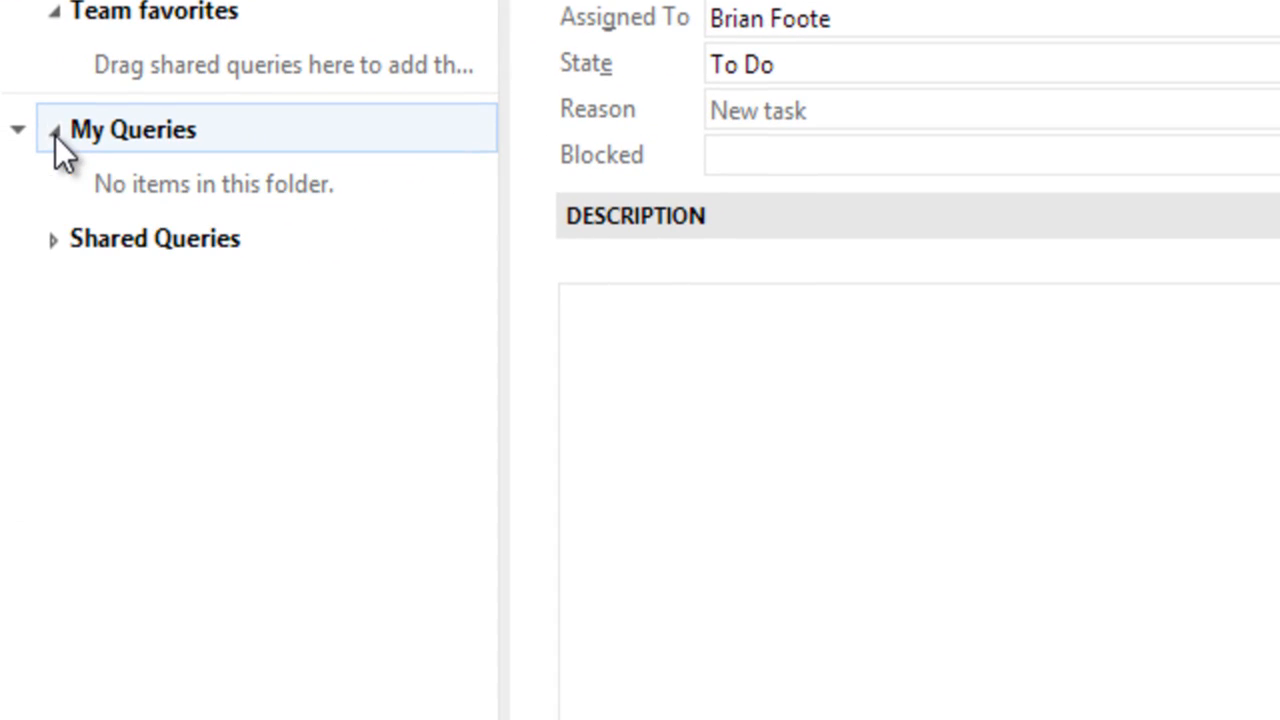
click(55, 132)
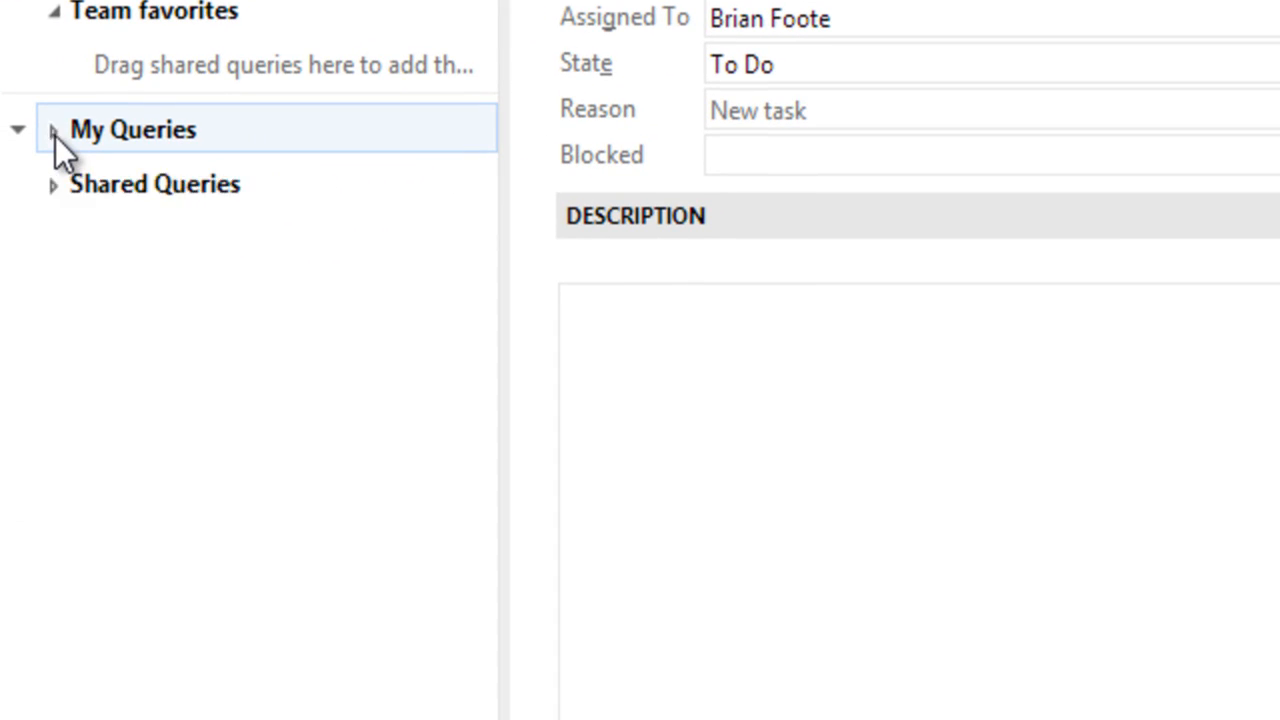
click(61, 205)
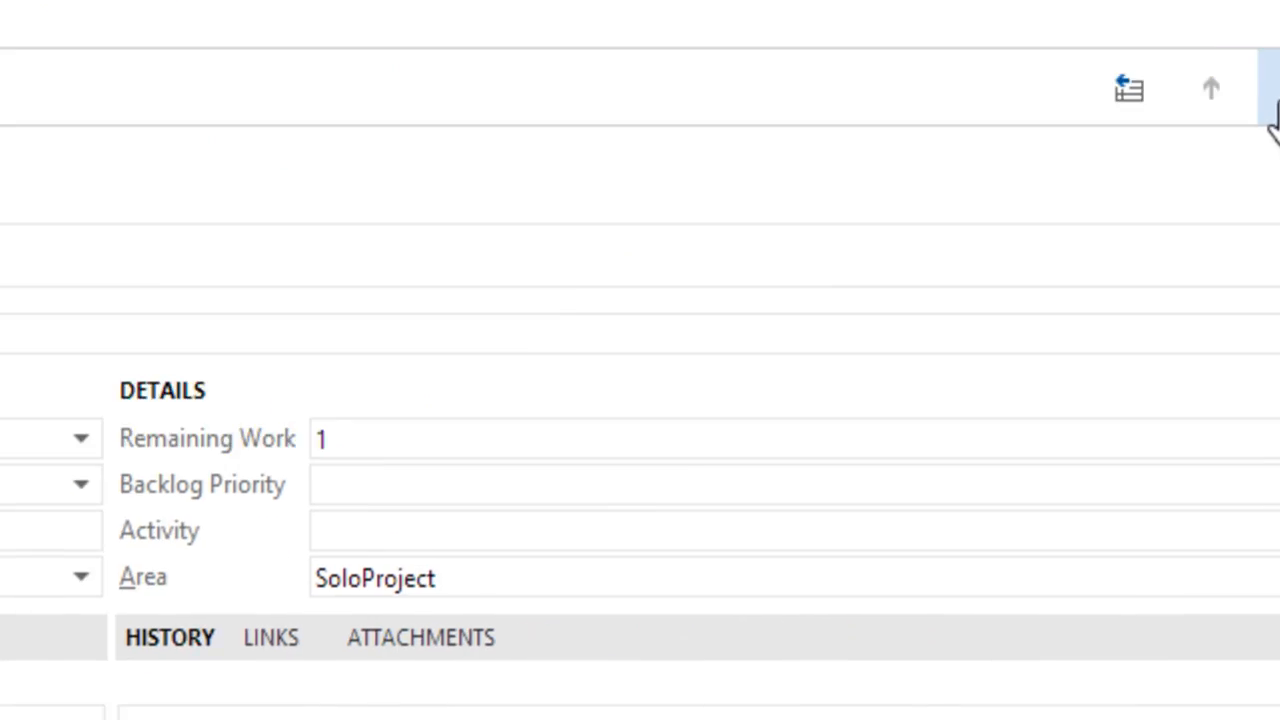
Browse forward and back between the assigned tasks, and return to the query results list.
click(1057, 150)
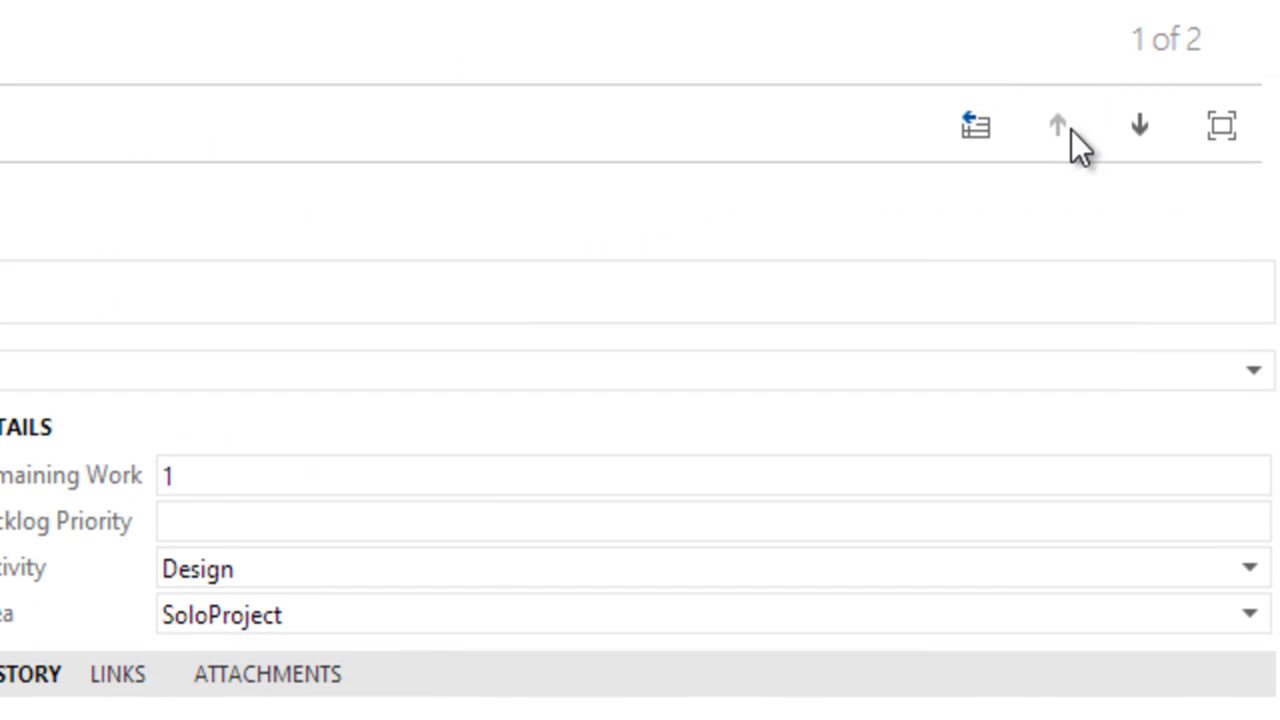
click(1140, 132)
click(1058, 132)
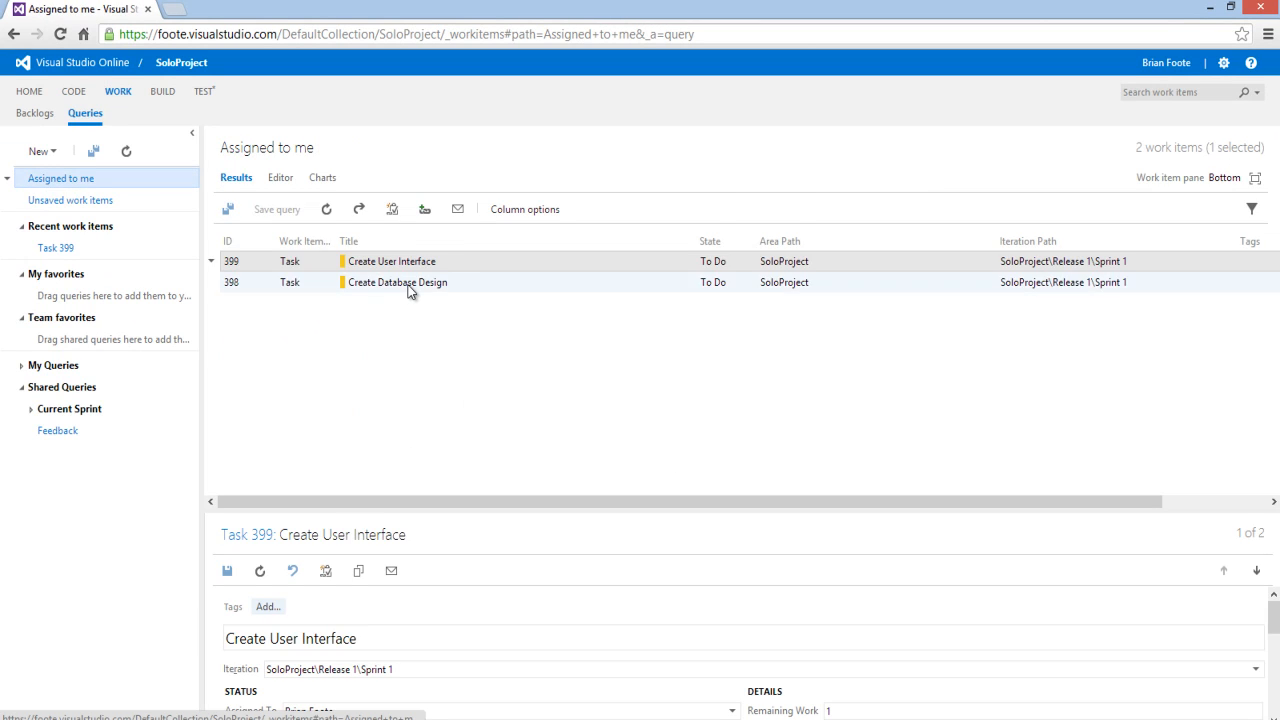
Select the Create Database Design task, check the query's column options, and close them without changes.
click(407, 286)
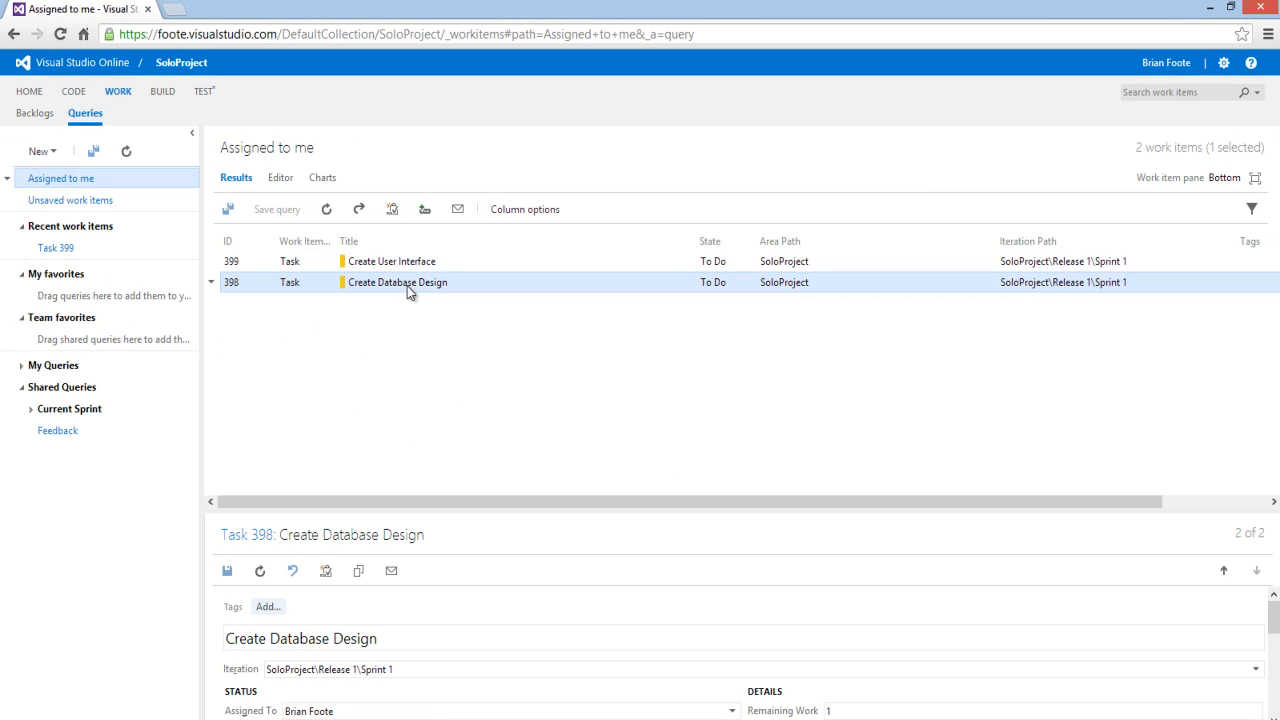
click(518, 212)
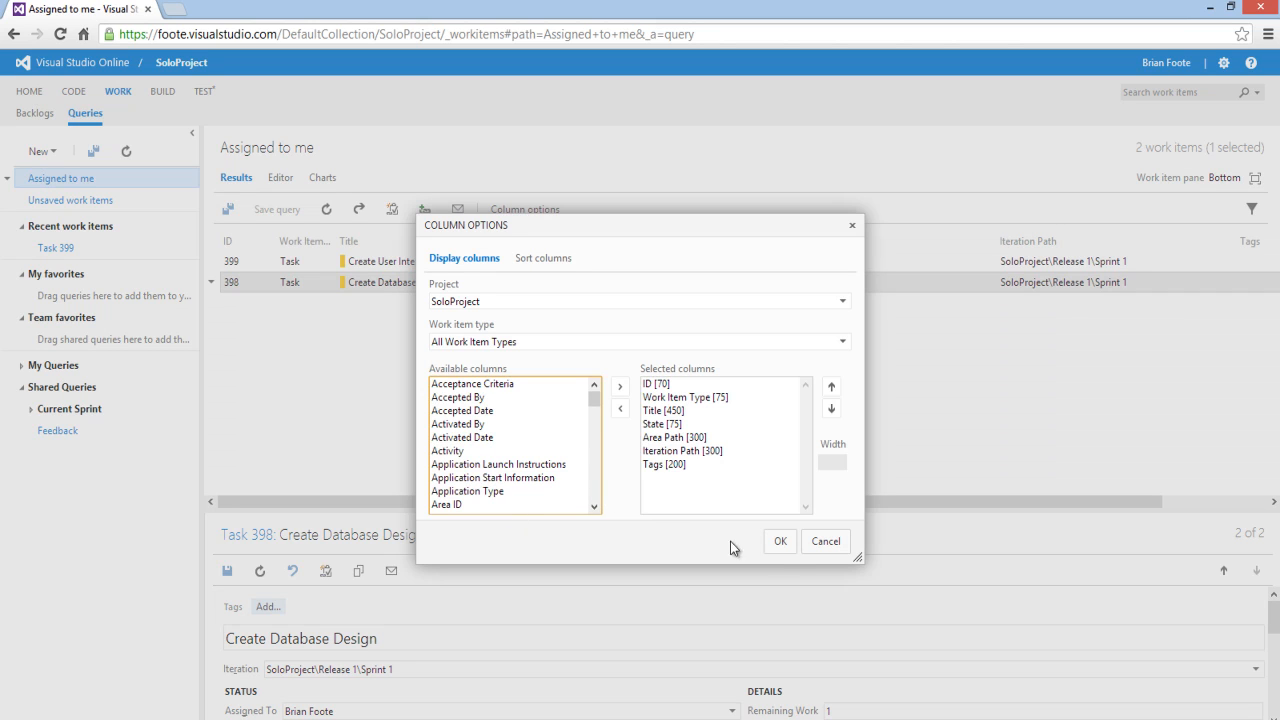
click(823, 545)
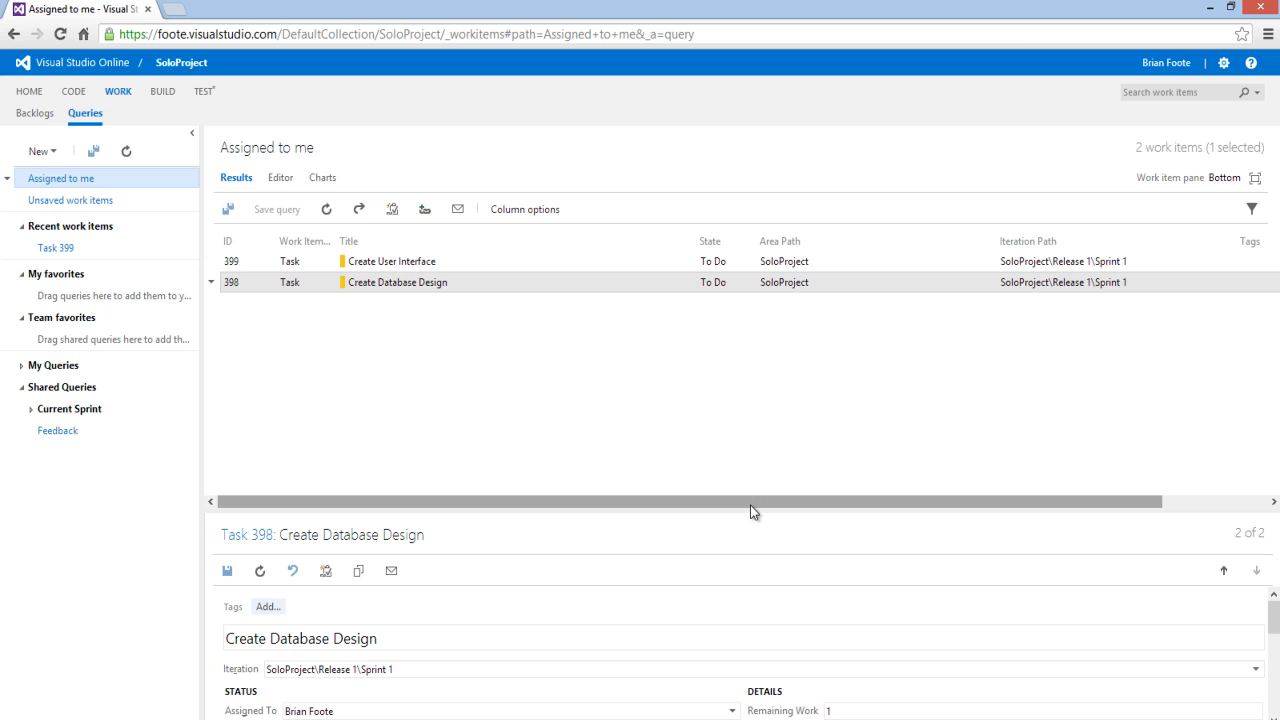
Switch to Visual Studio and start a new SoloProject work item list in Microsoft Excel, bringing the workbook to the front.
double_click(897, 18)
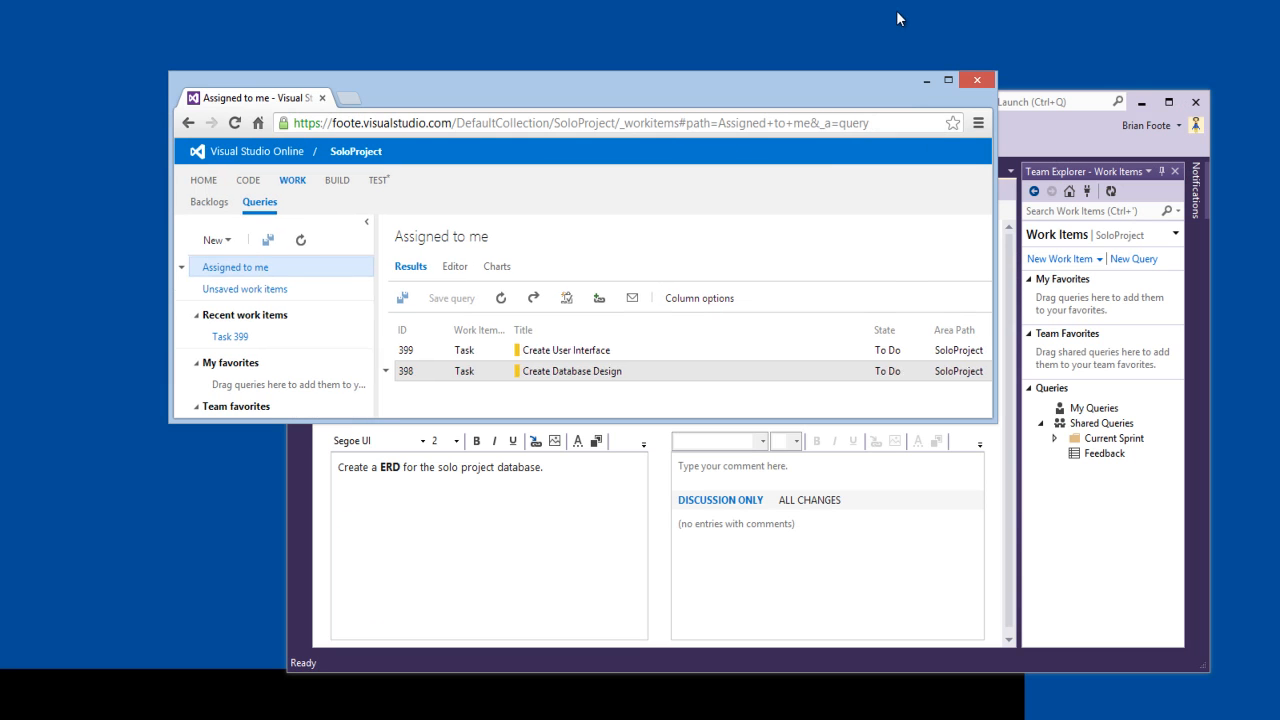
click(912, 599)
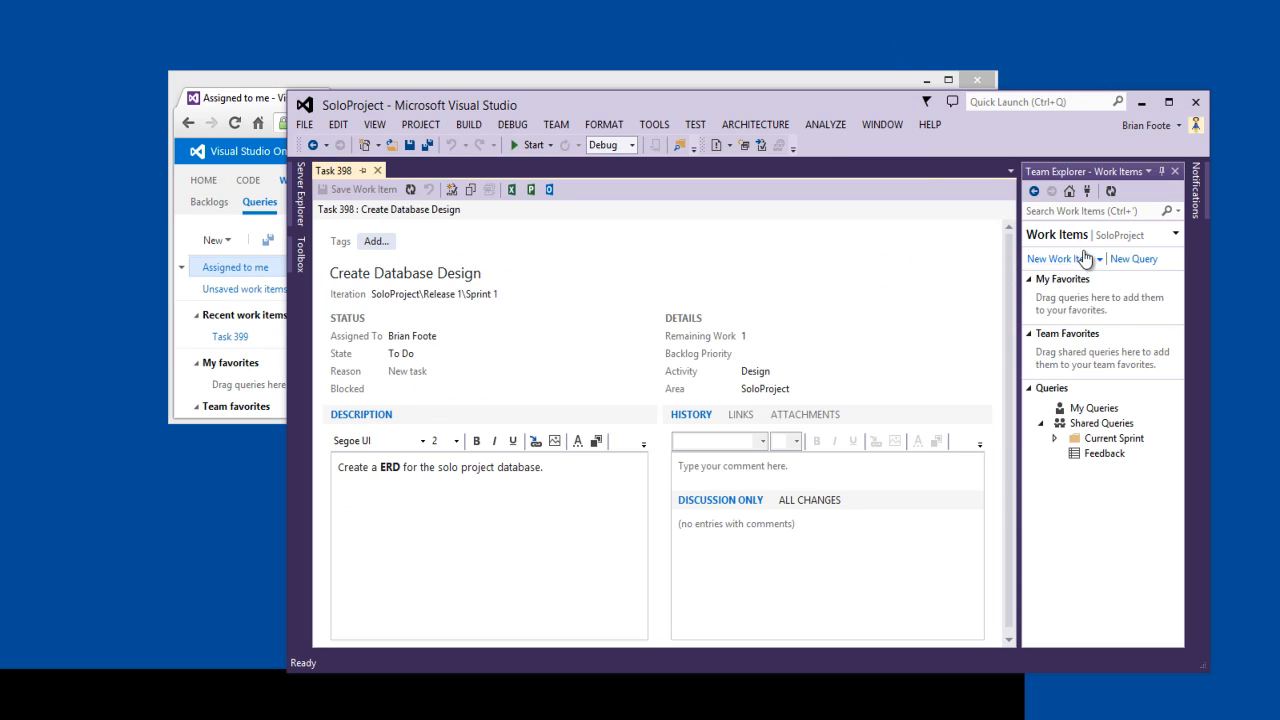
click(1168, 102)
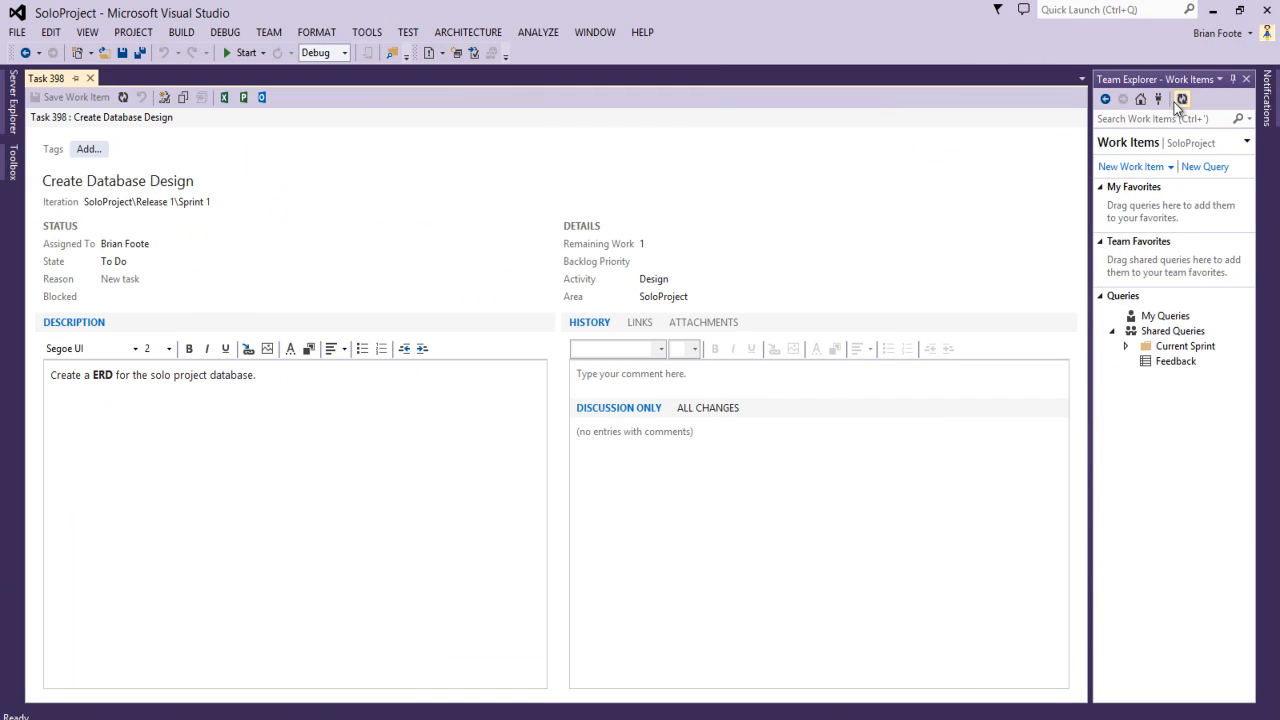
click(1170, 168)
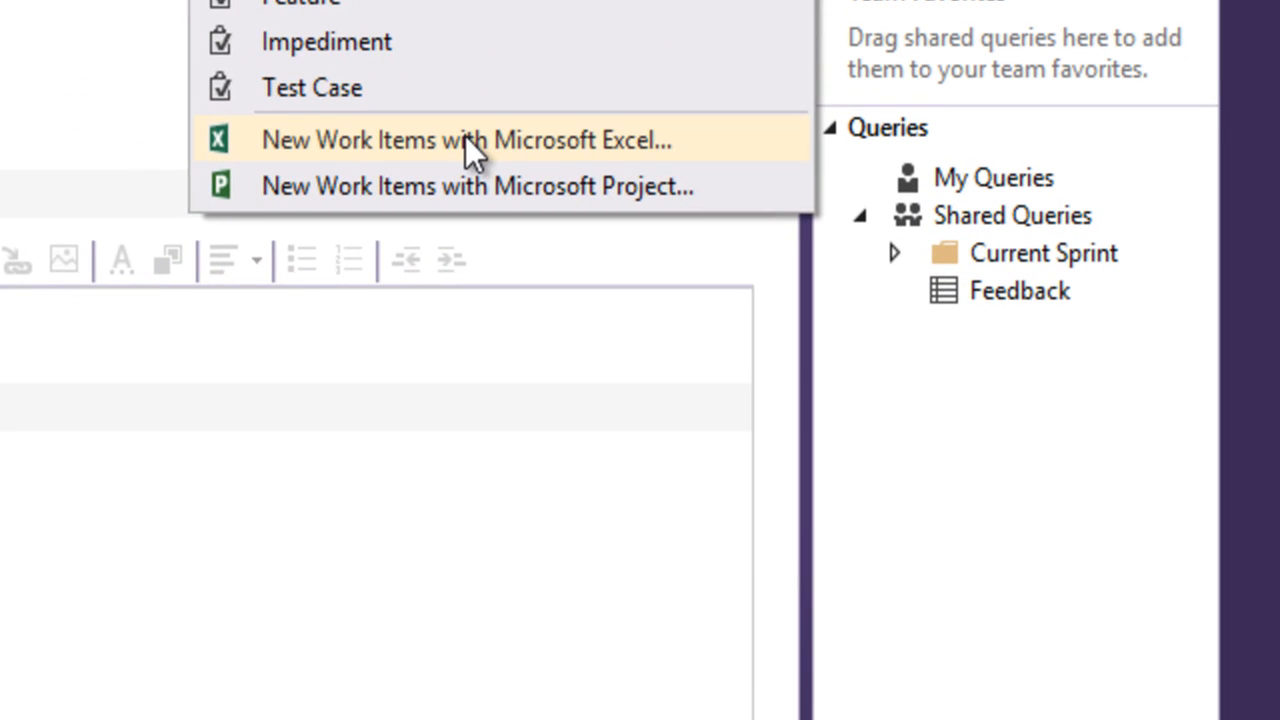
click(955, 301)
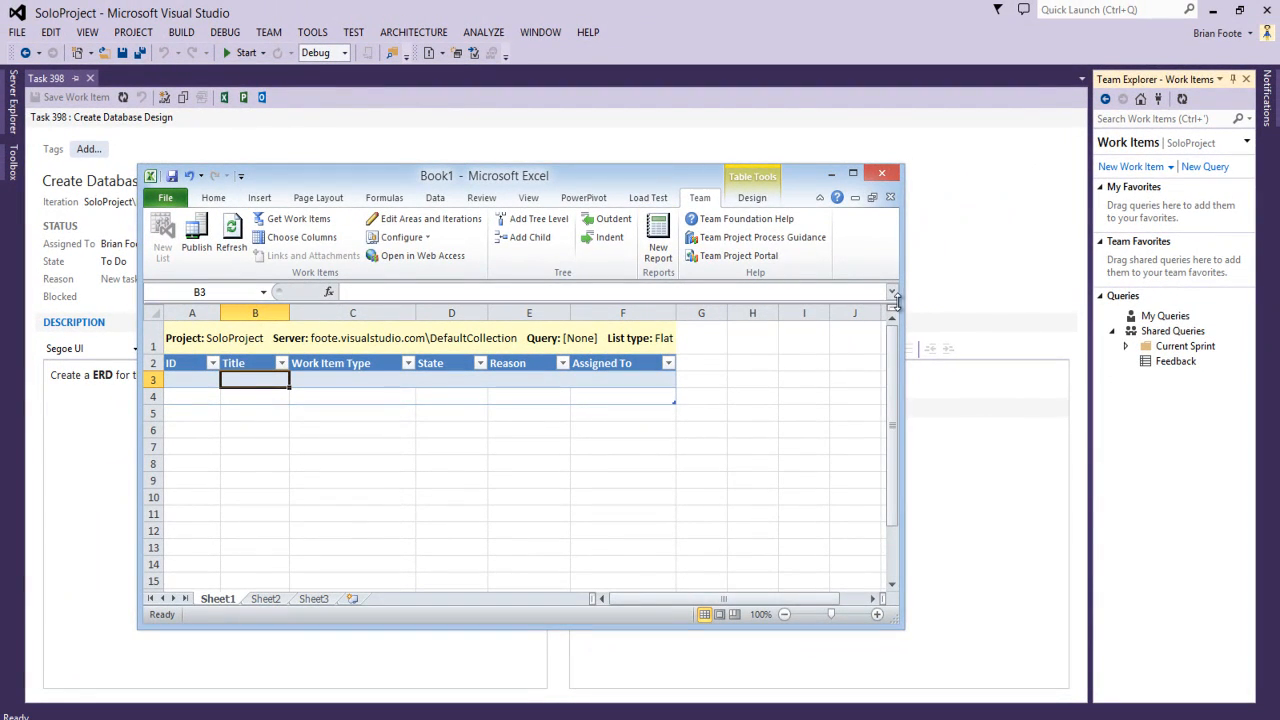
click(910, 296)
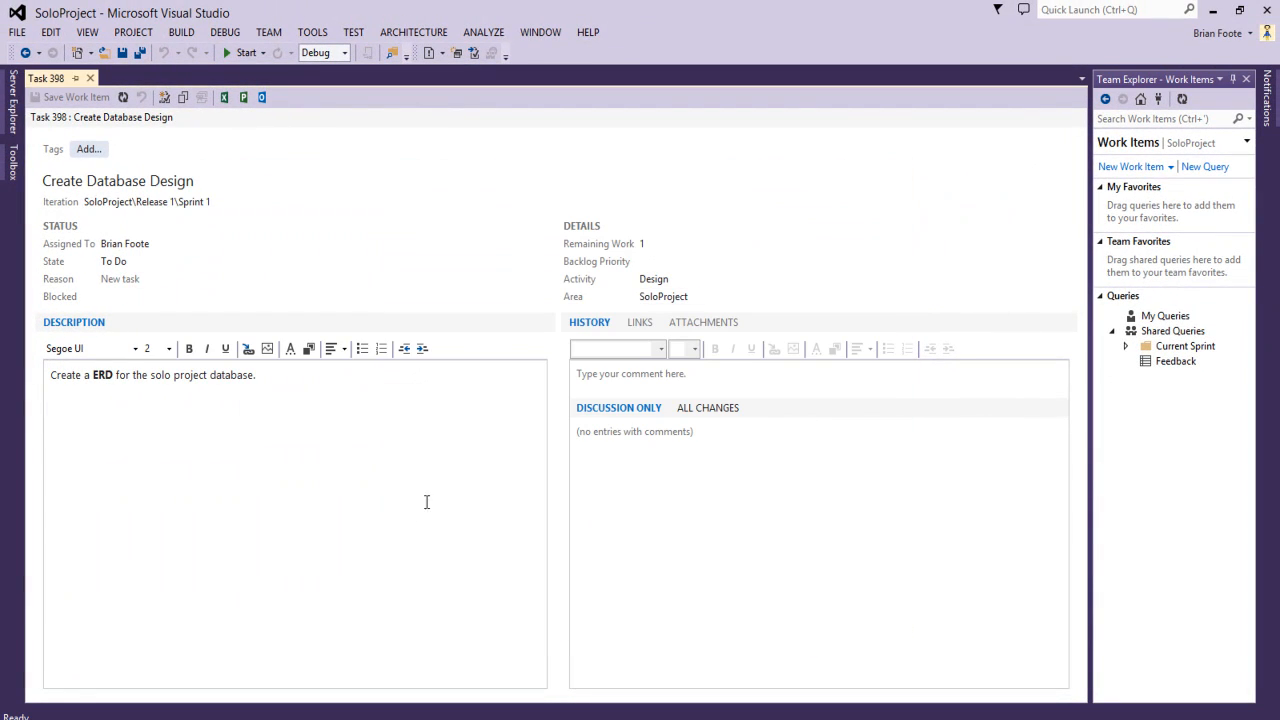
key(alt+Tab)
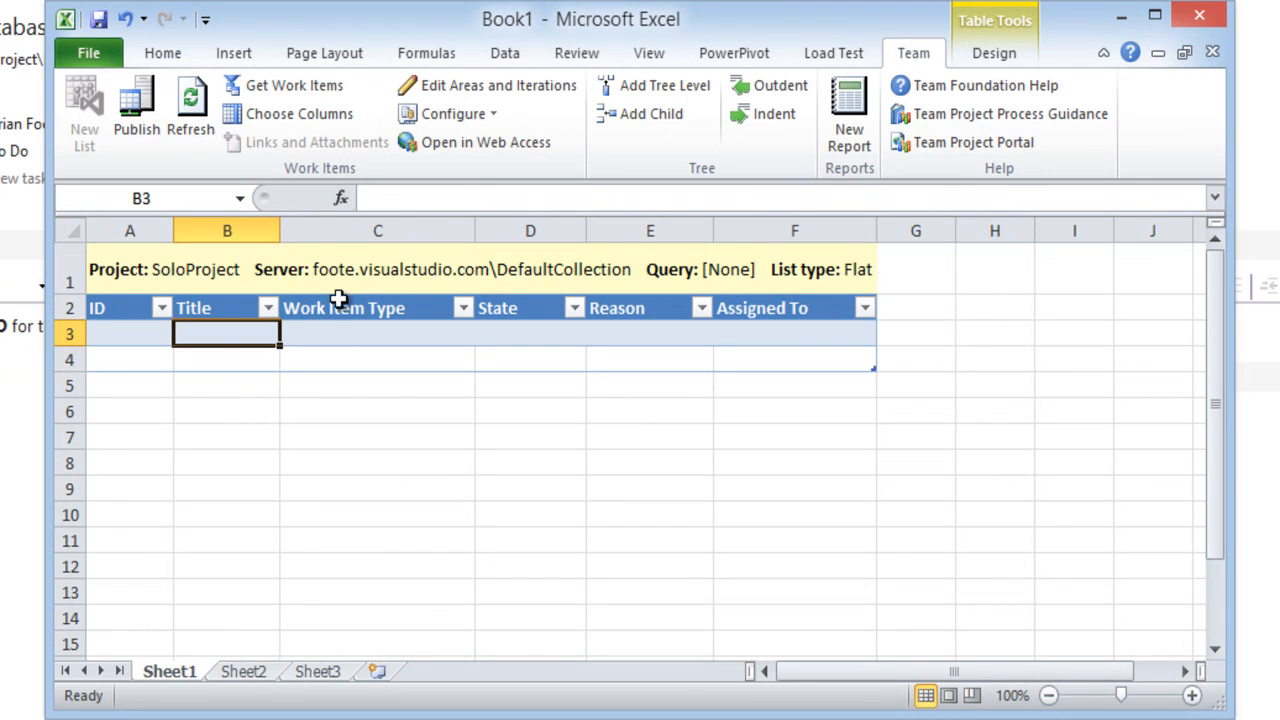
Open Get Work Items, browse the saved queries, and search with the shared Current Sprint query Work in Progress.
click(290, 88)
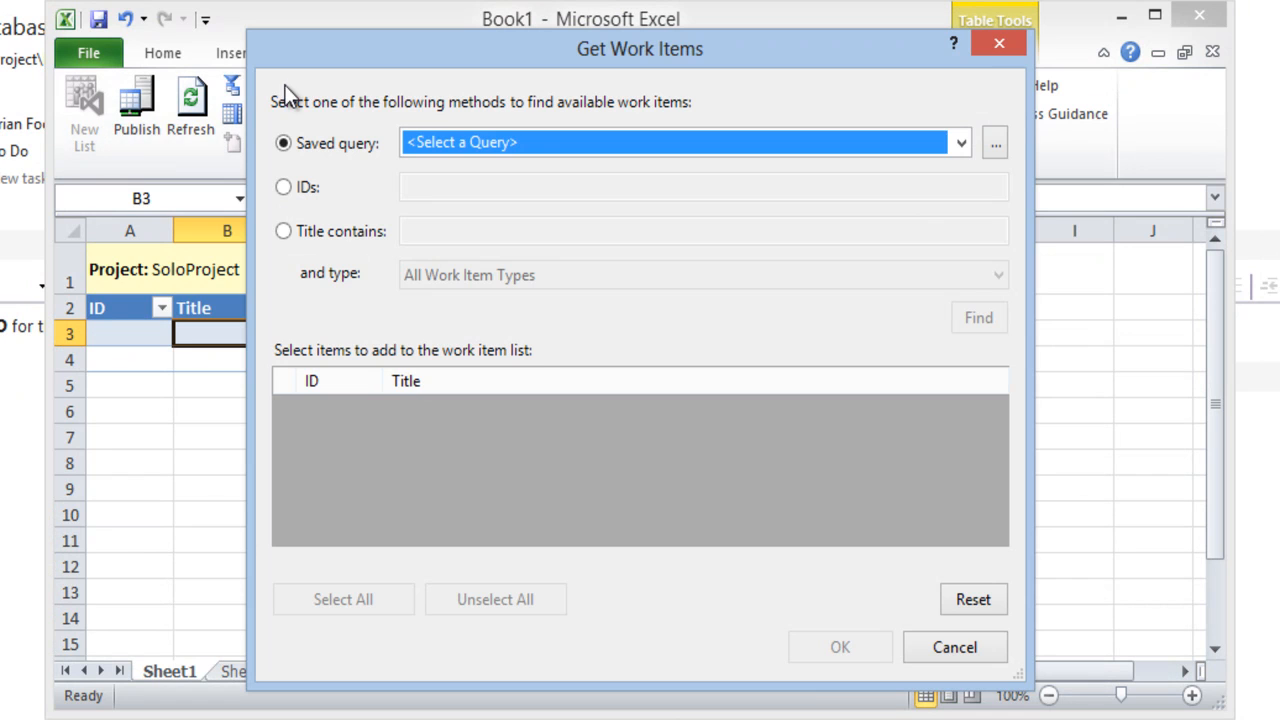
click(897, 156)
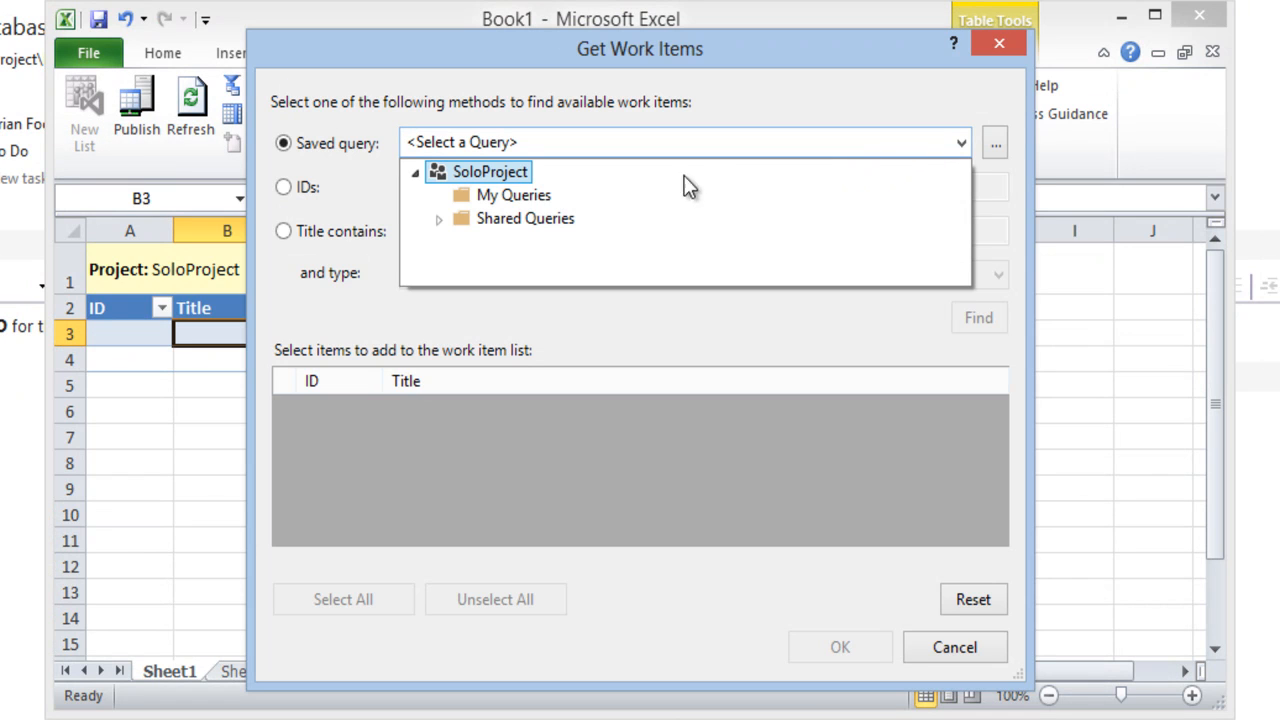
click(438, 218)
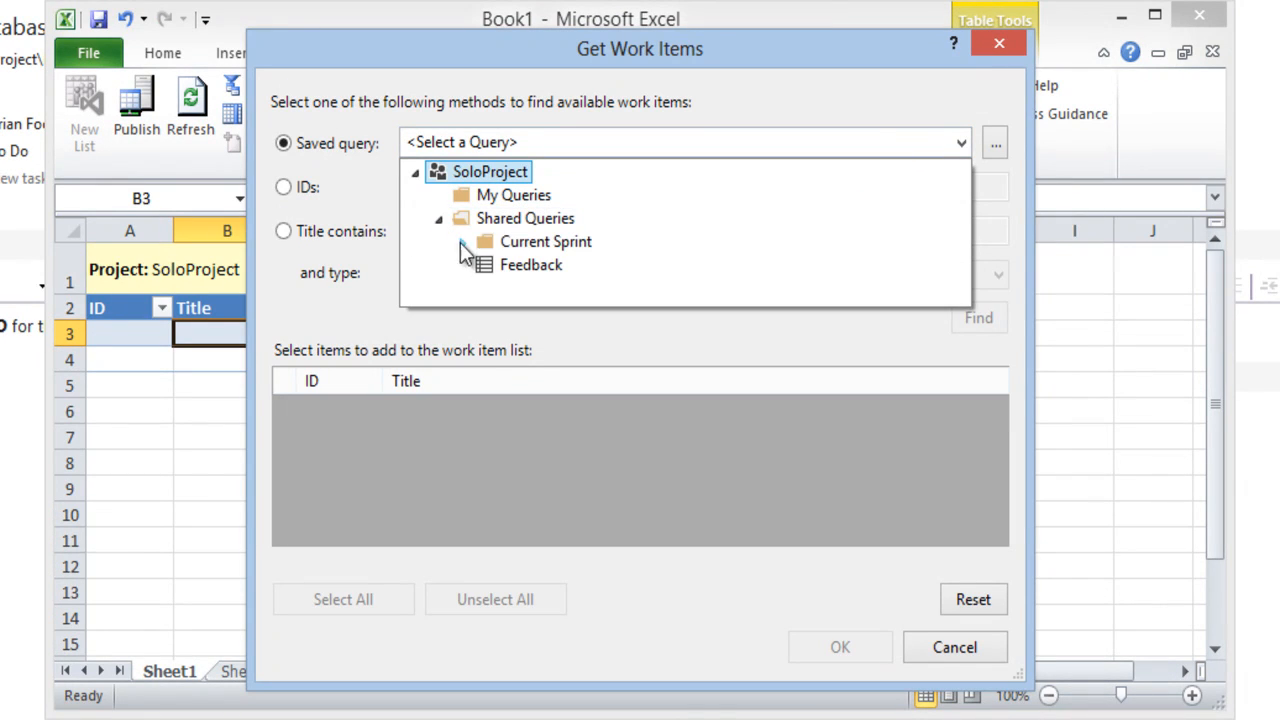
click(510, 196)
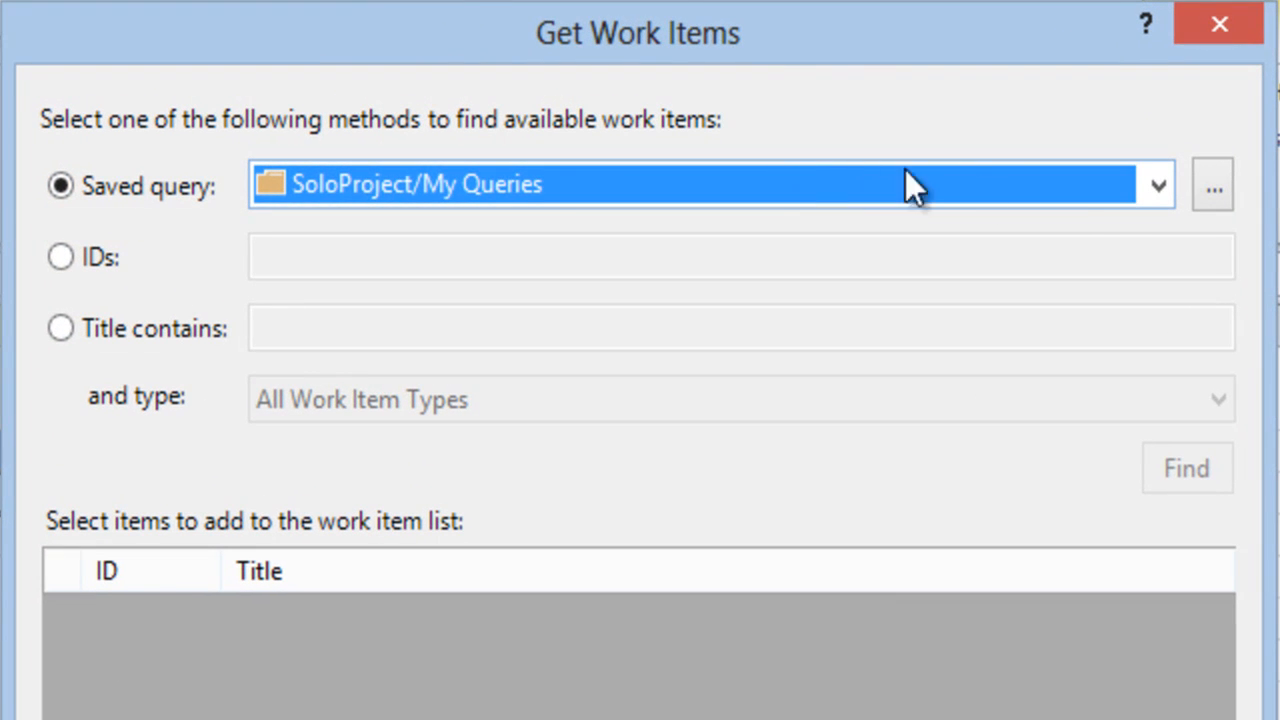
click(1152, 186)
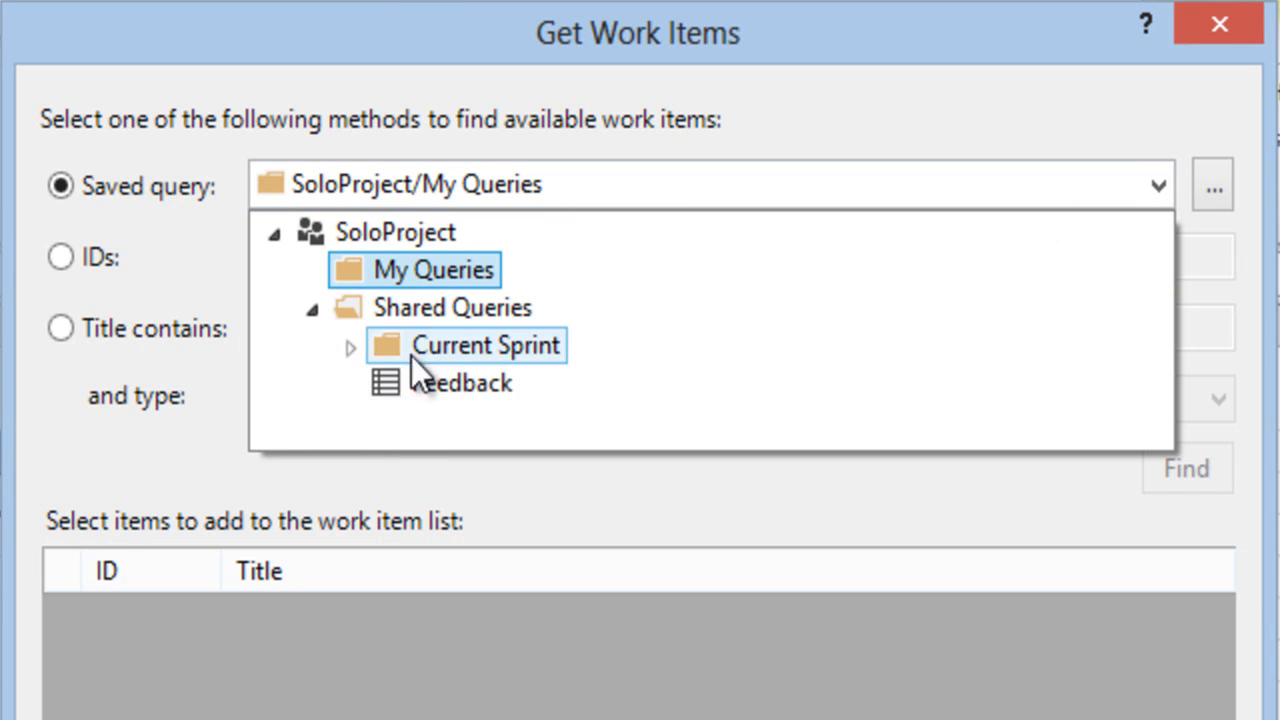
click(351, 348)
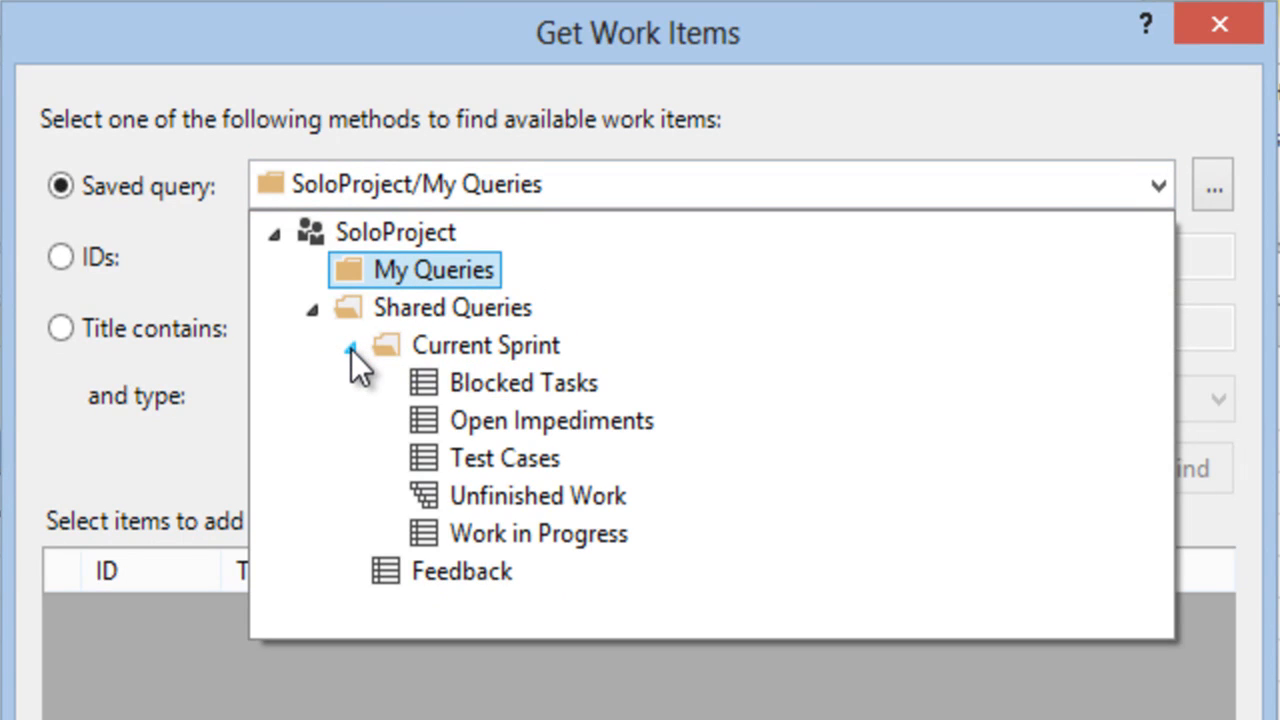
click(511, 536)
click(1169, 466)
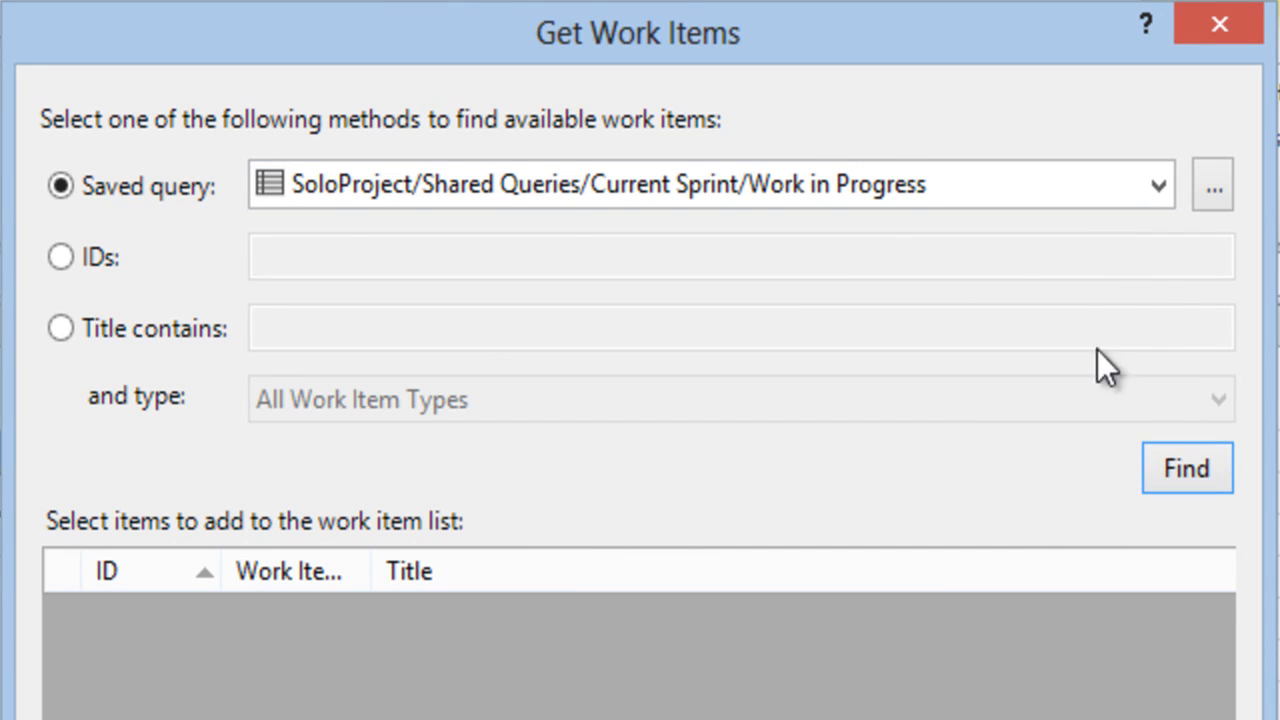
Find work items with the shared Current Sprint query Unfinished Work.
click(1140, 176)
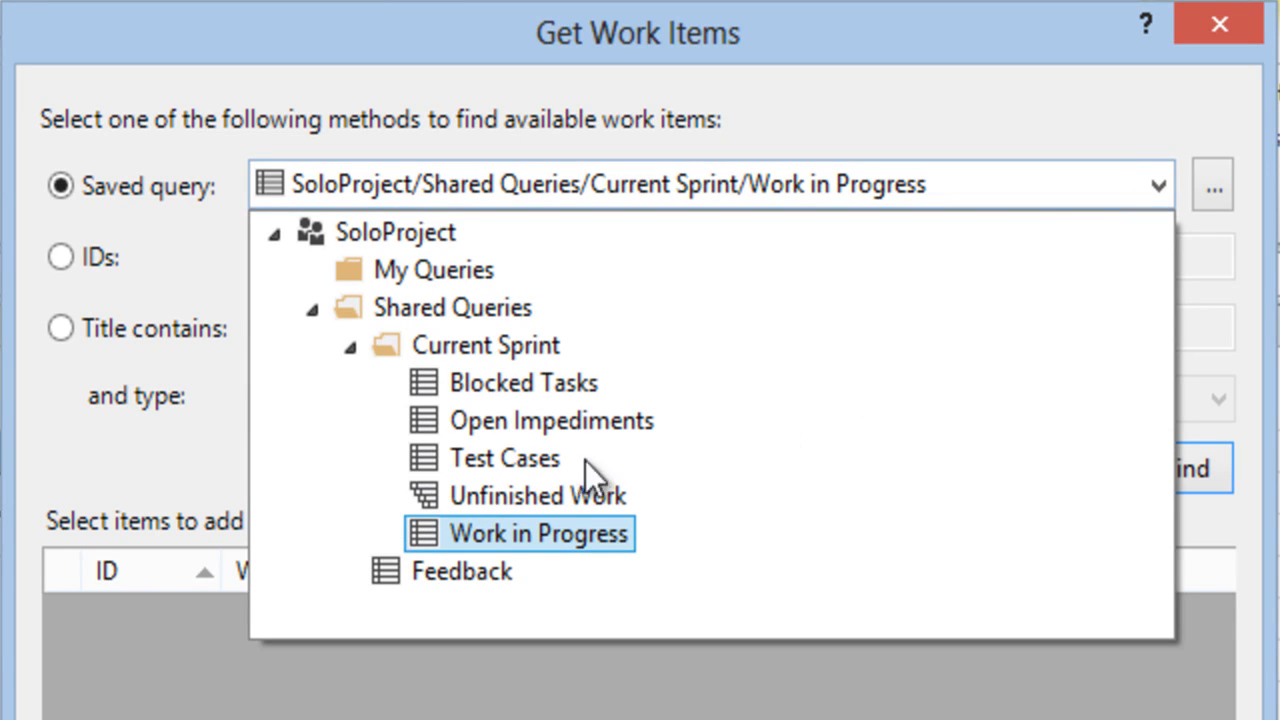
click(533, 493)
click(1186, 467)
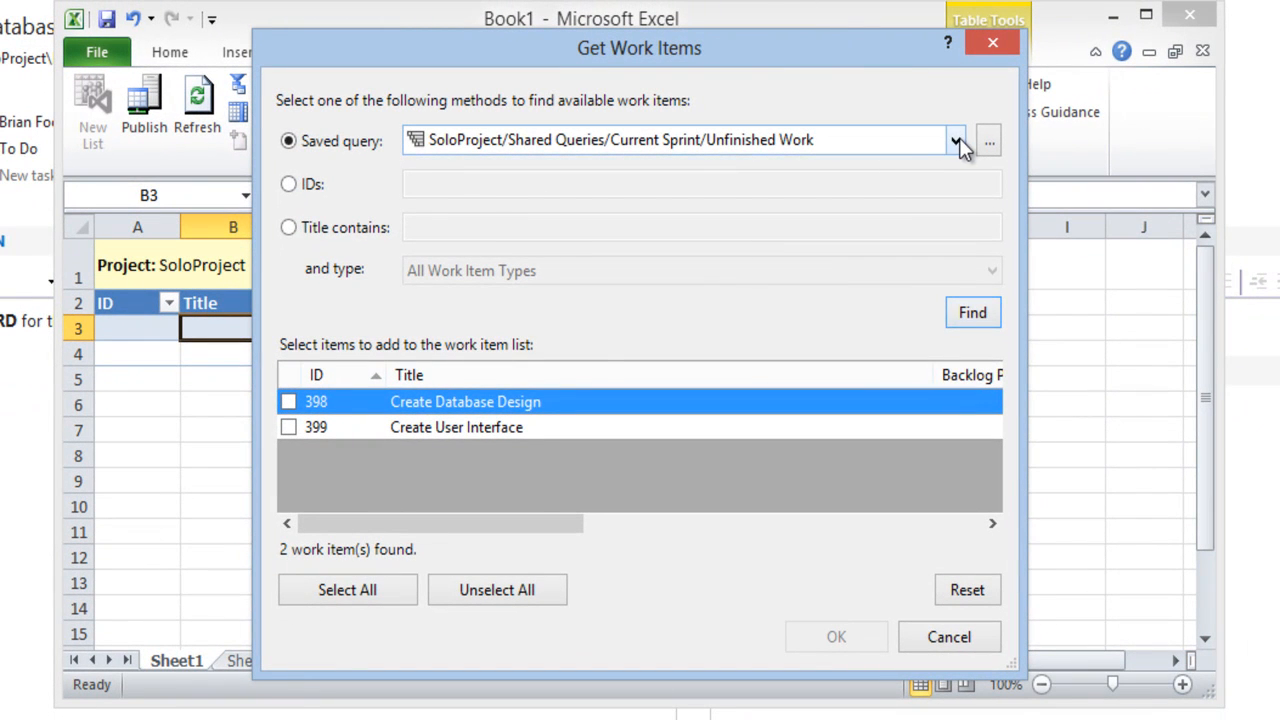
Try My Queries as the saved query source, and return the selection to Unfinished Work.
click(955, 140)
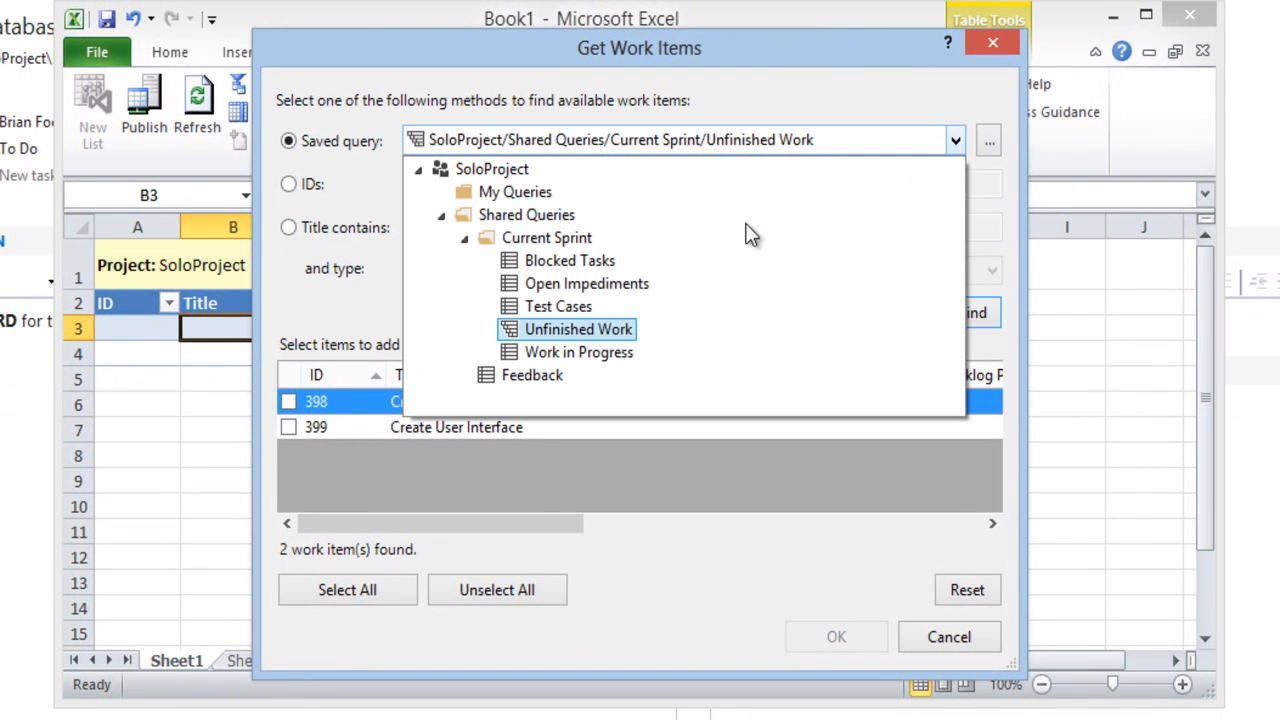
click(500, 190)
click(896, 132)
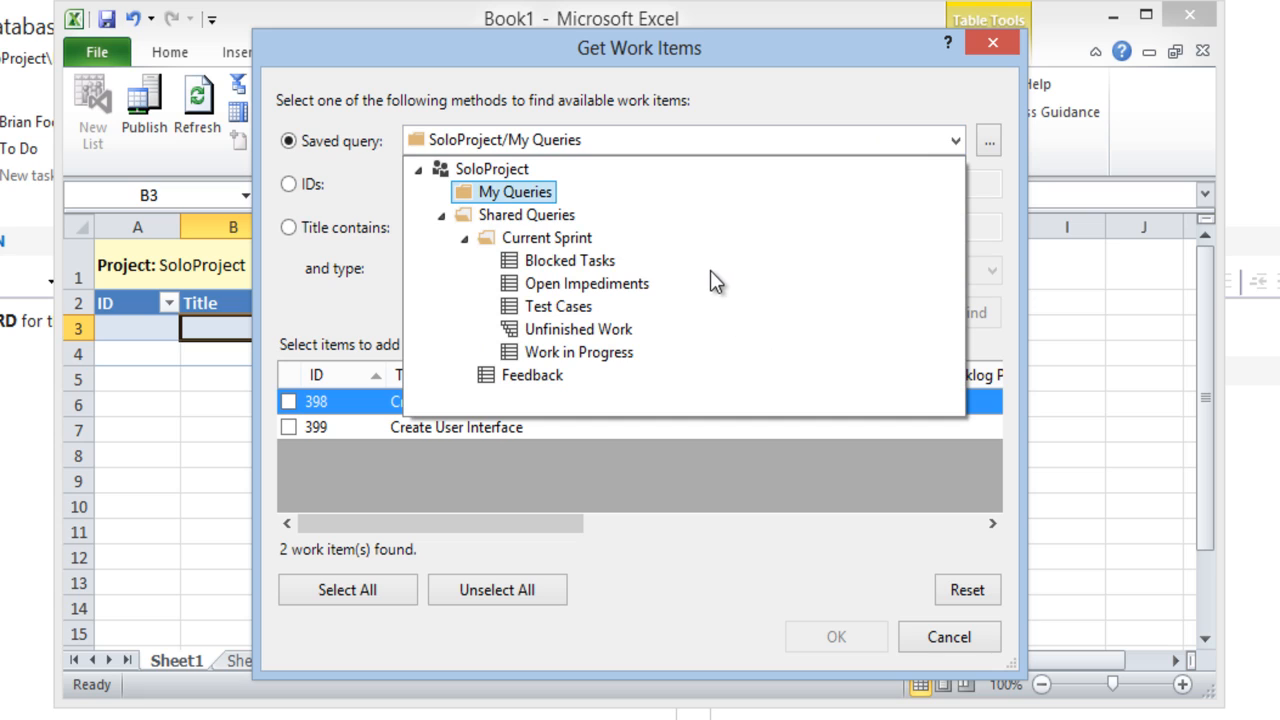
click(565, 332)
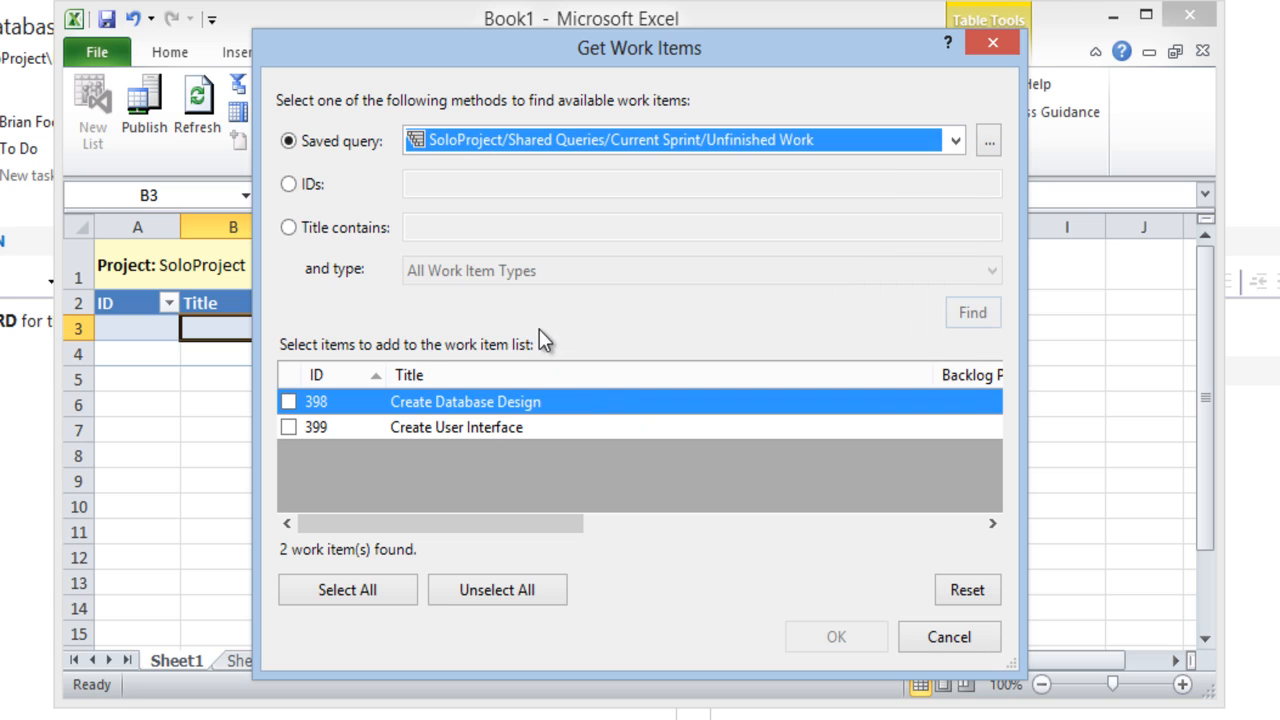
Add all the found work items to the Excel list and widen the Title column to fit the task titles.
click(337, 588)
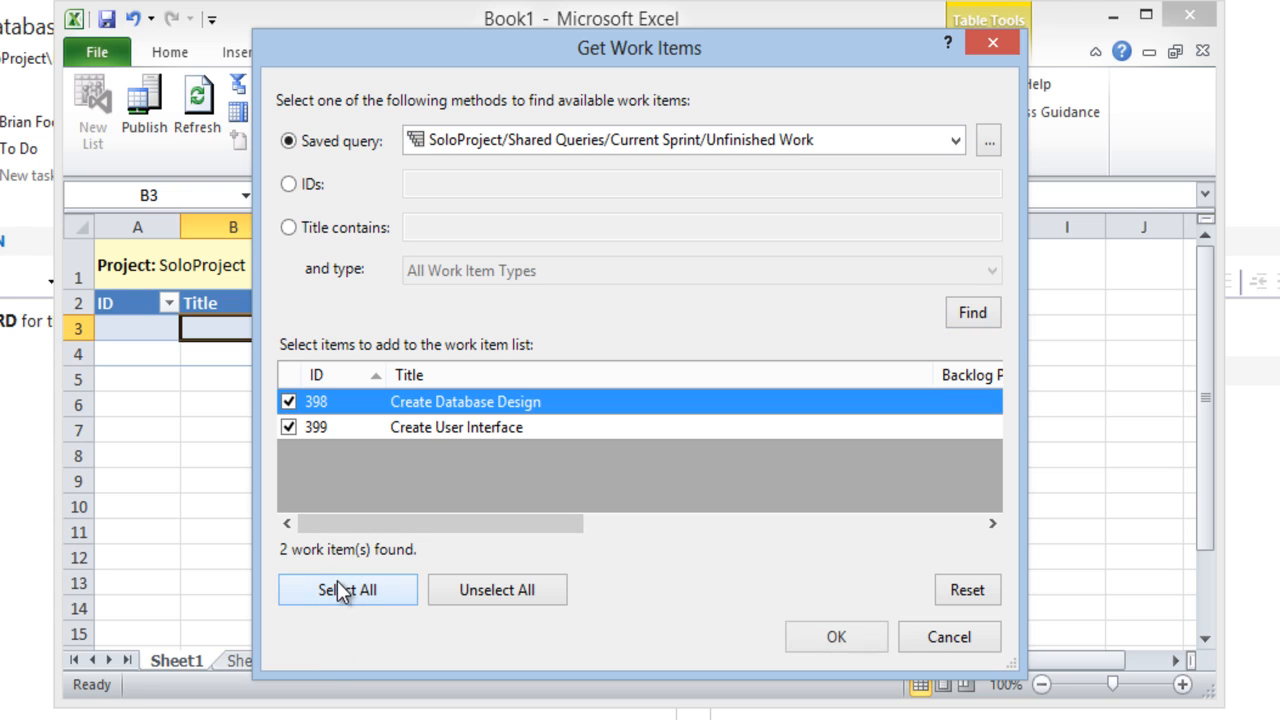
click(837, 643)
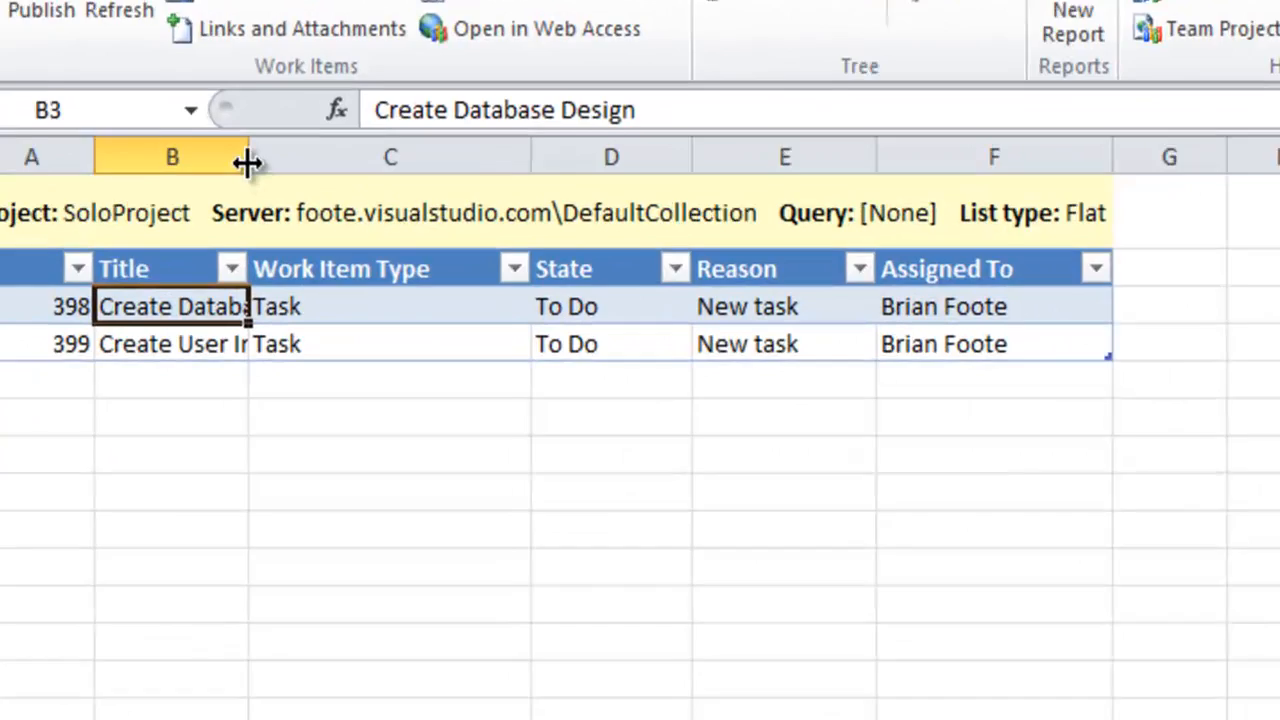
drag(247, 163, 434, 170)
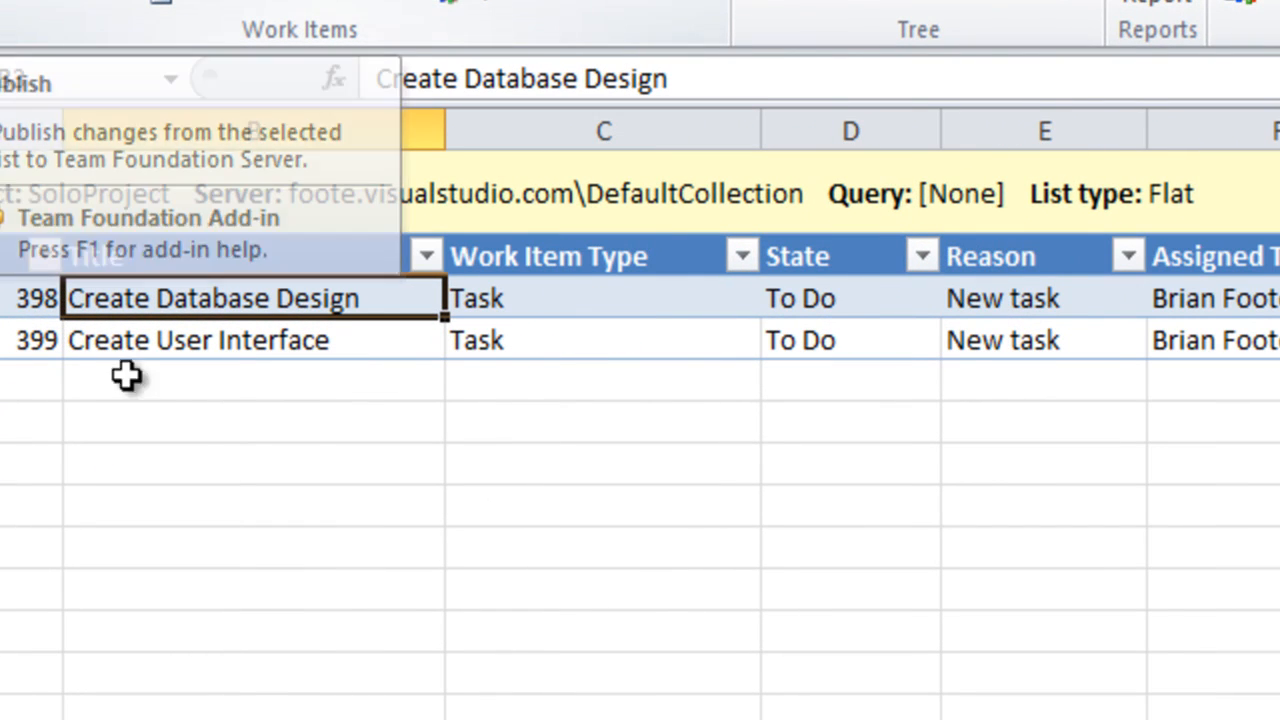
Enter a new item titled Test Persistence Layer below the existing tasks and set its Work Item Type to Task.
click(184, 381)
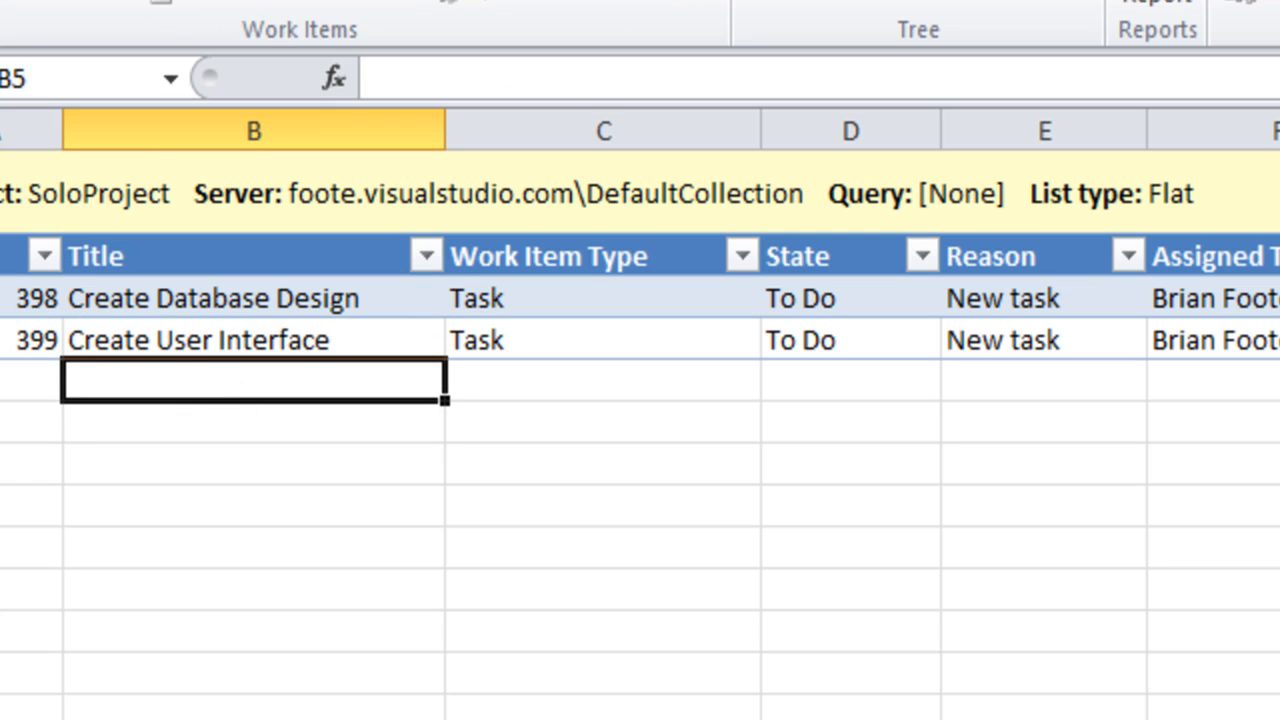
text(Test )
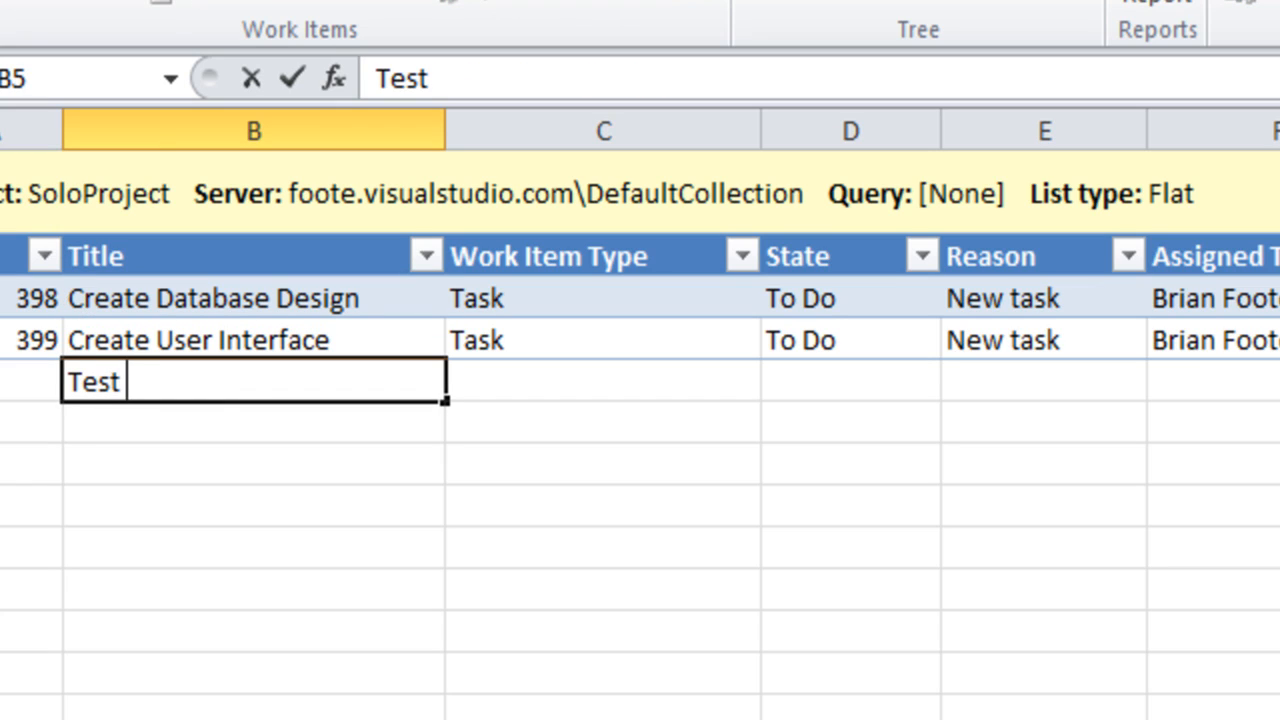
text(Persiste)
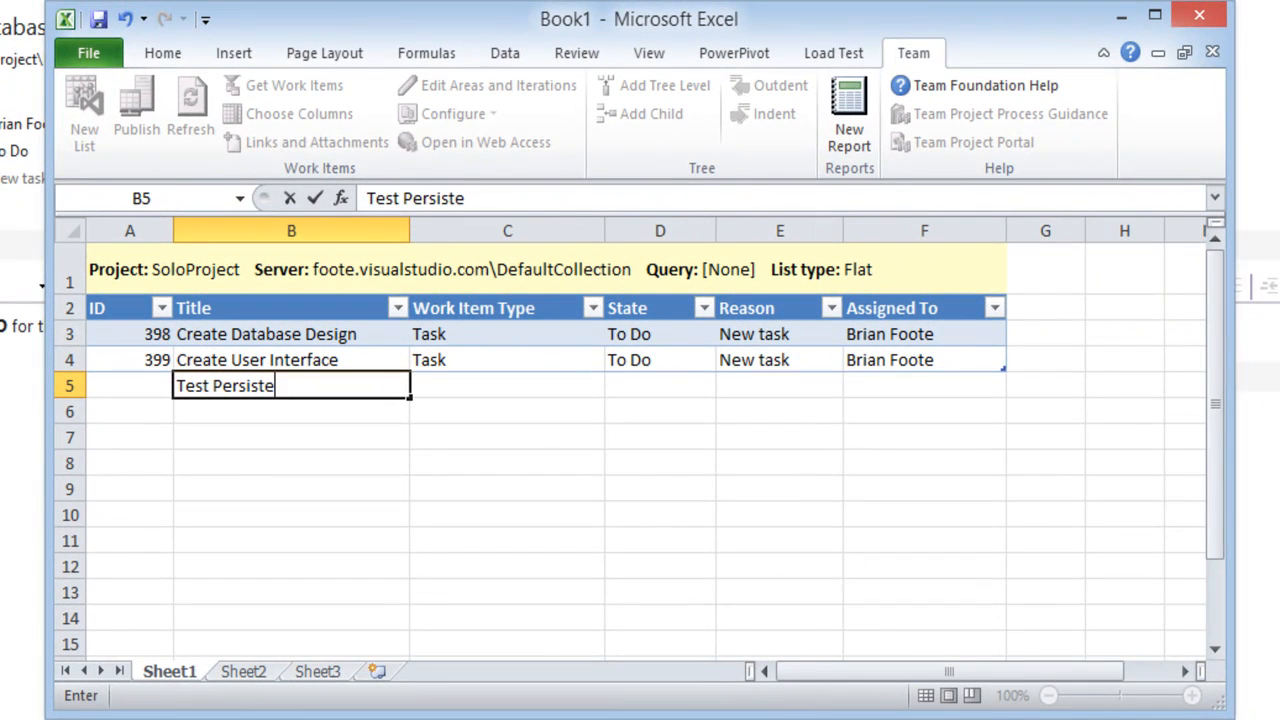
text(nce Layer)
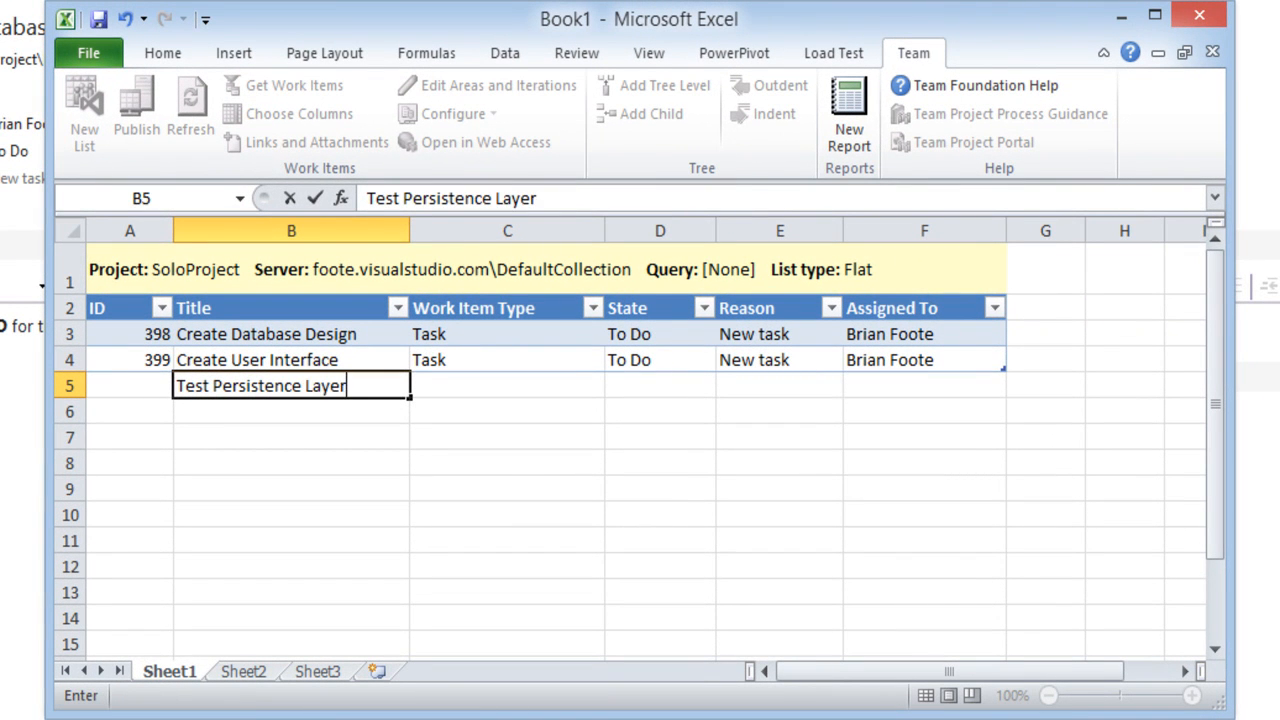
key(Tab)
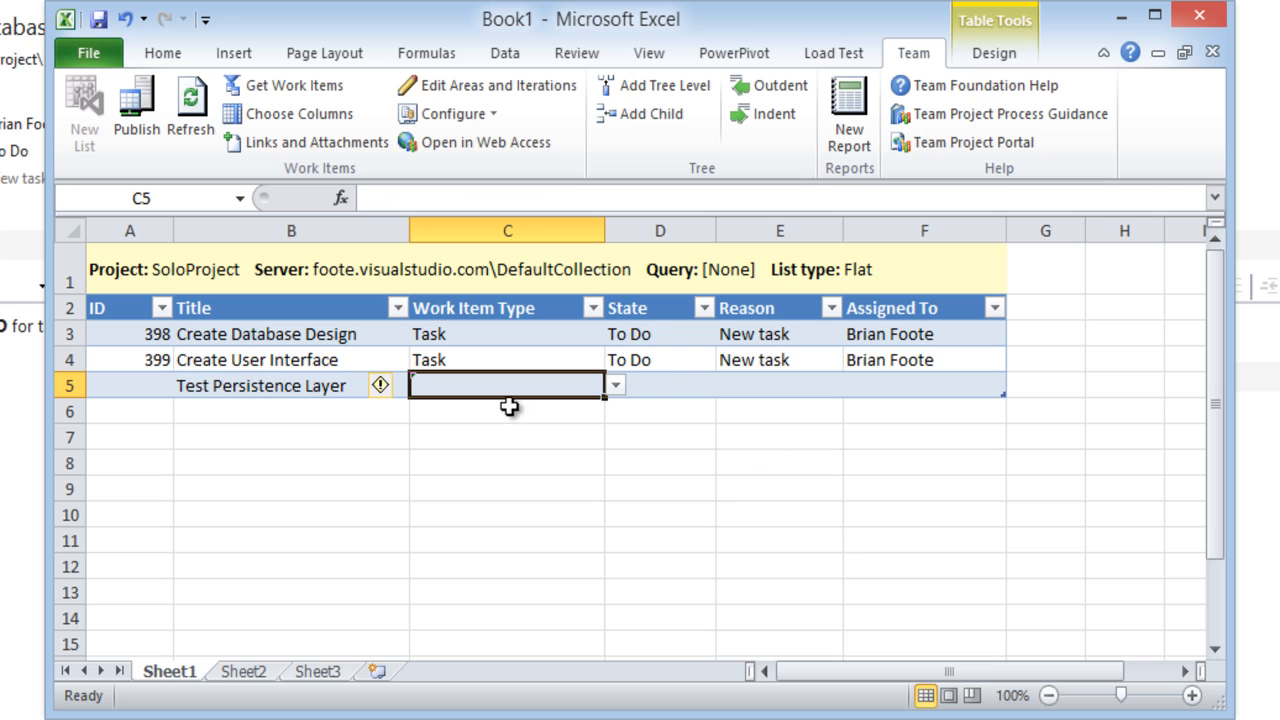
click(616, 385)
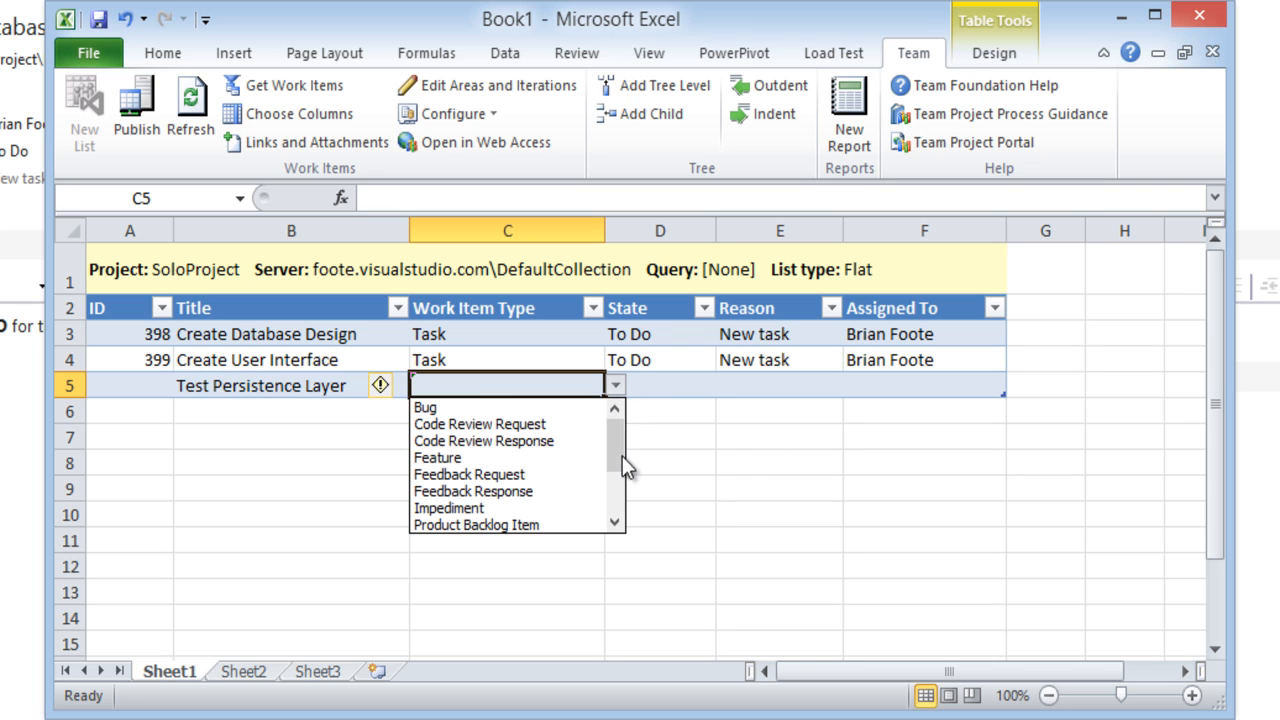
drag(622, 456, 622, 505)
click(520, 474)
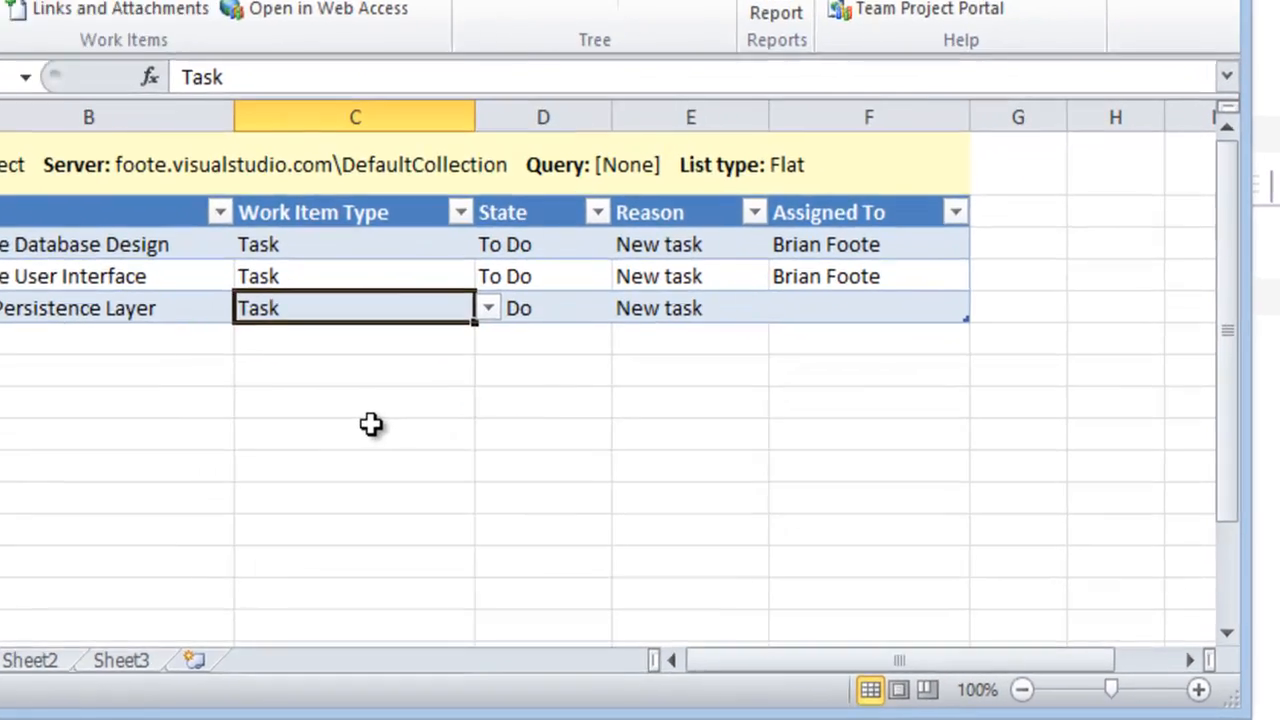
Assign the Test Persistence Layer task to the same person as the other tasks and publish the list to Team Foundation Server.
click(908, 310)
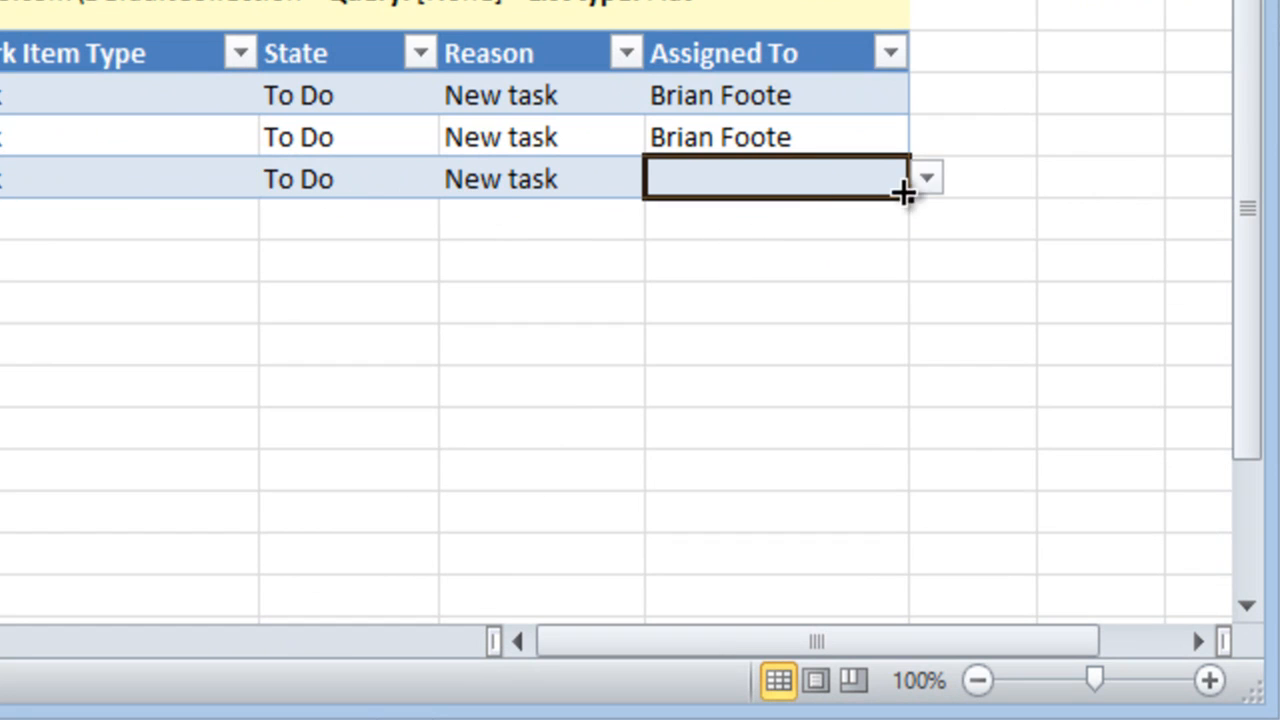
click(927, 180)
click(682, 215)
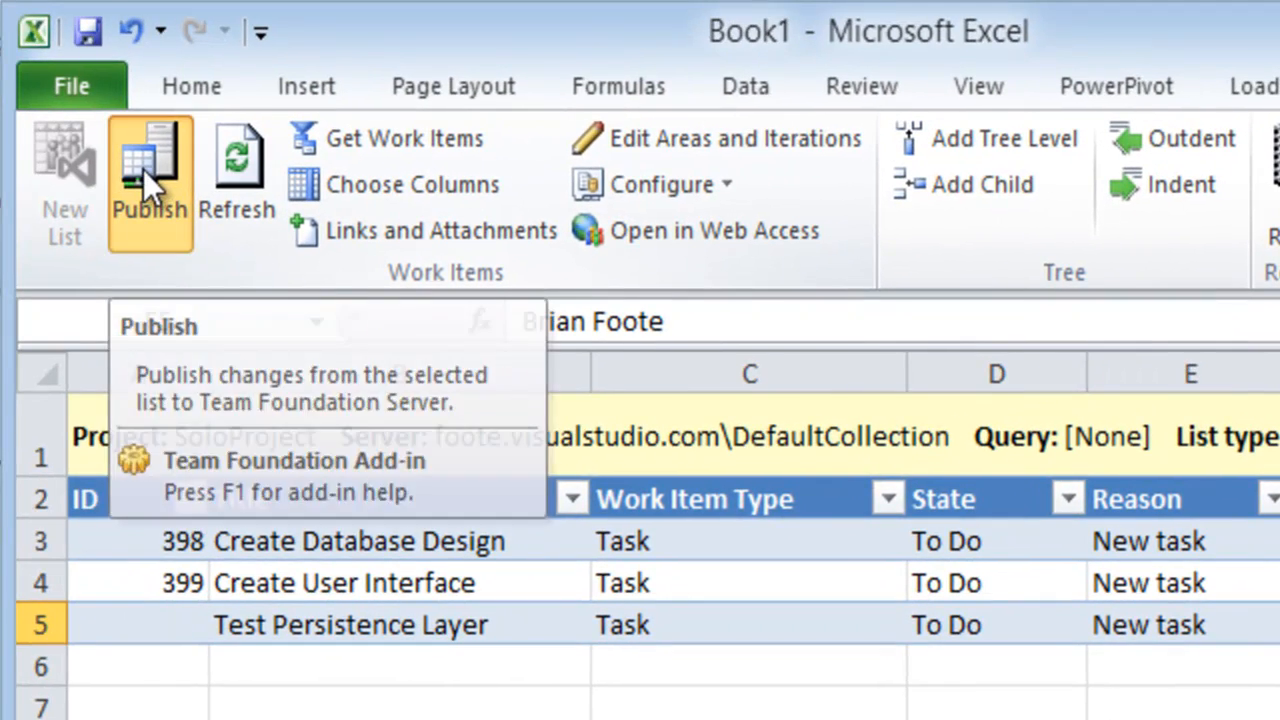
click(145, 165)
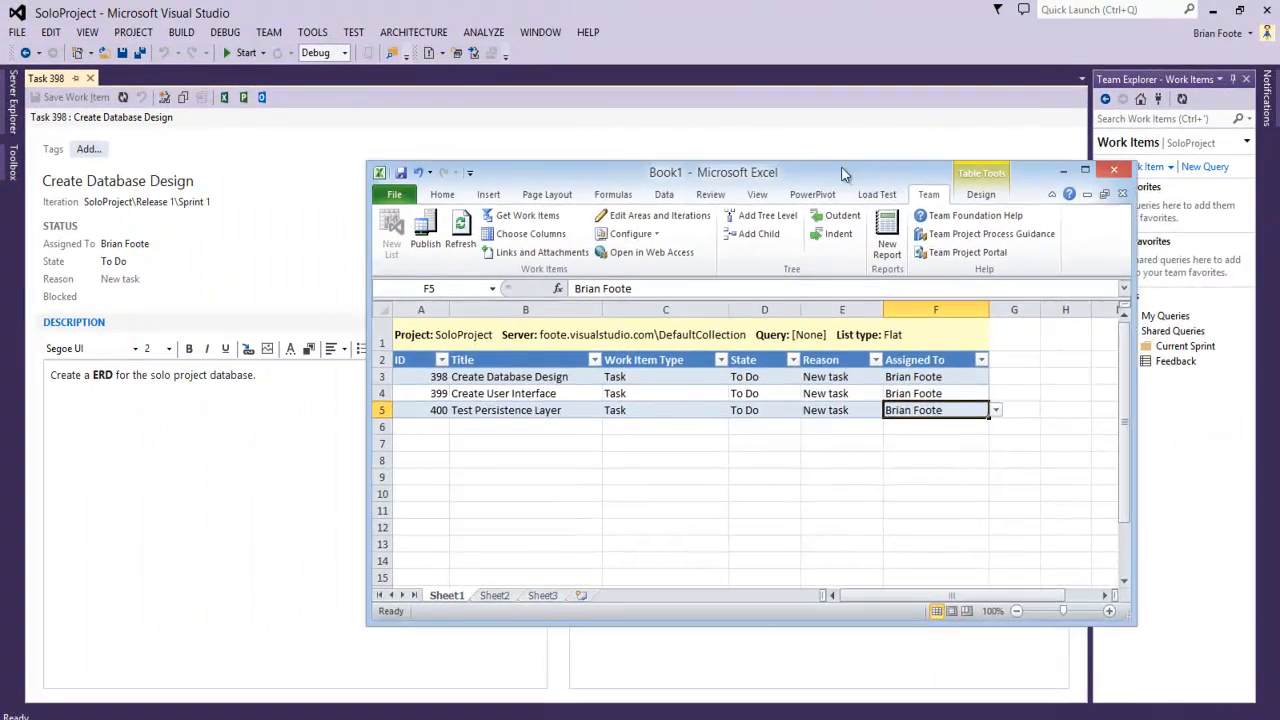
Close the Create Database Design task in Visual Studio, and run and refresh the Unfinished Work query of the current sprint.
drag(843, 174, 941, 233)
click(352, 228)
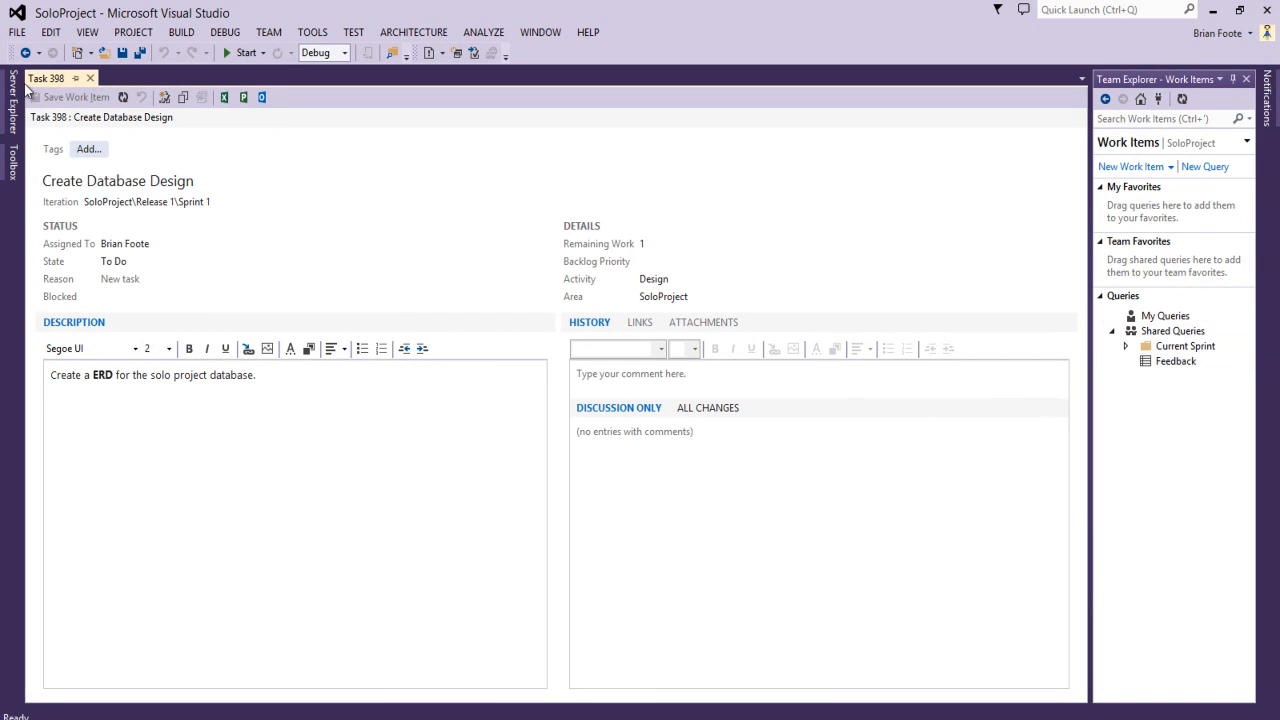
click(89, 78)
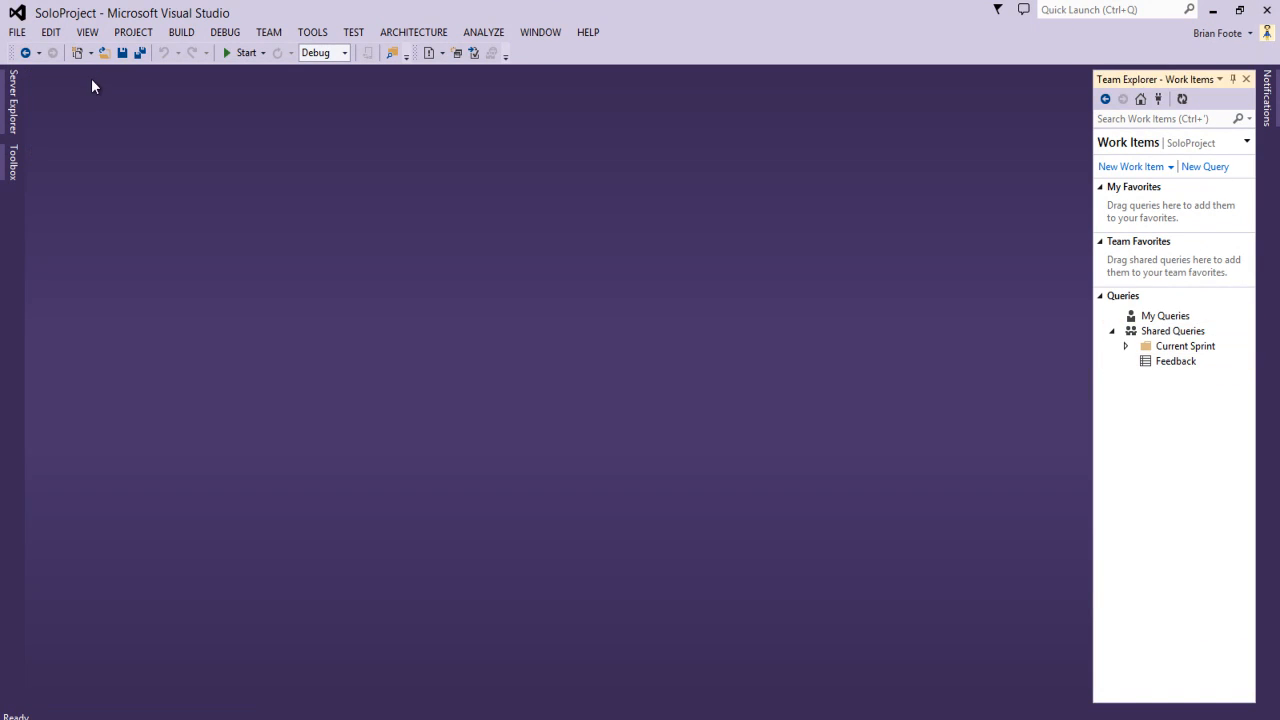
click(1170, 317)
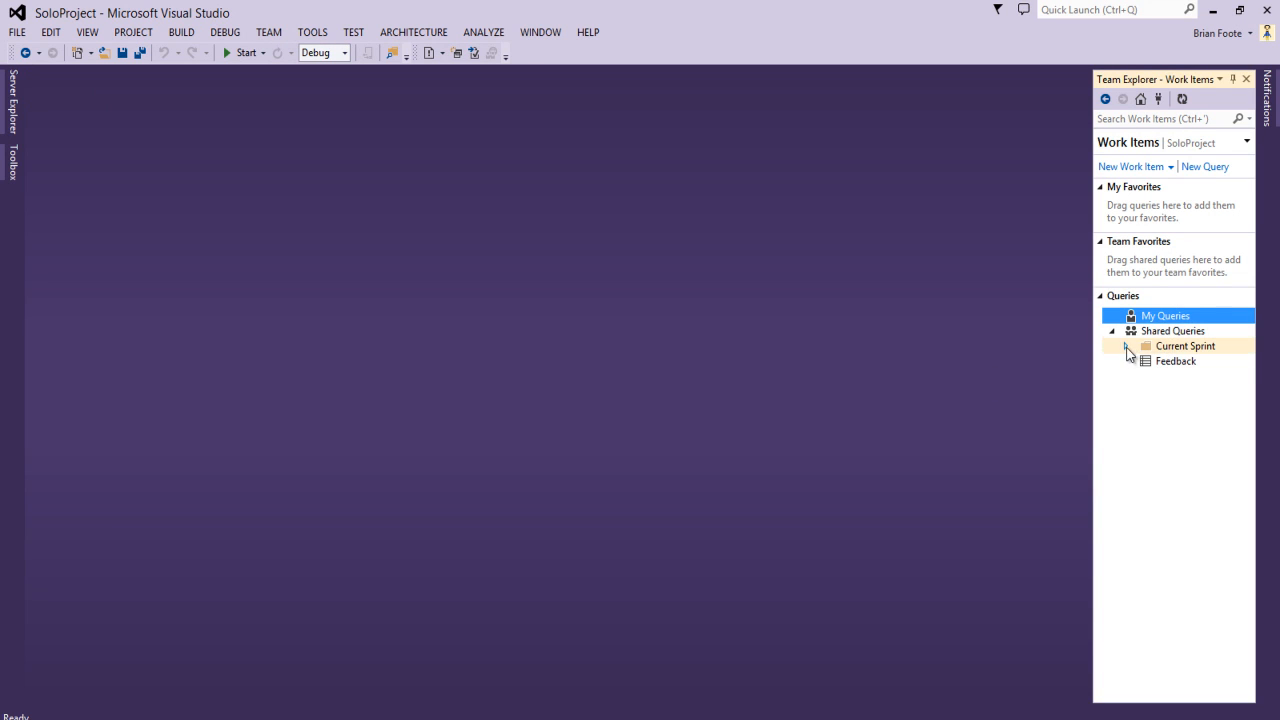
click(1126, 346)
double_click(1191, 410)
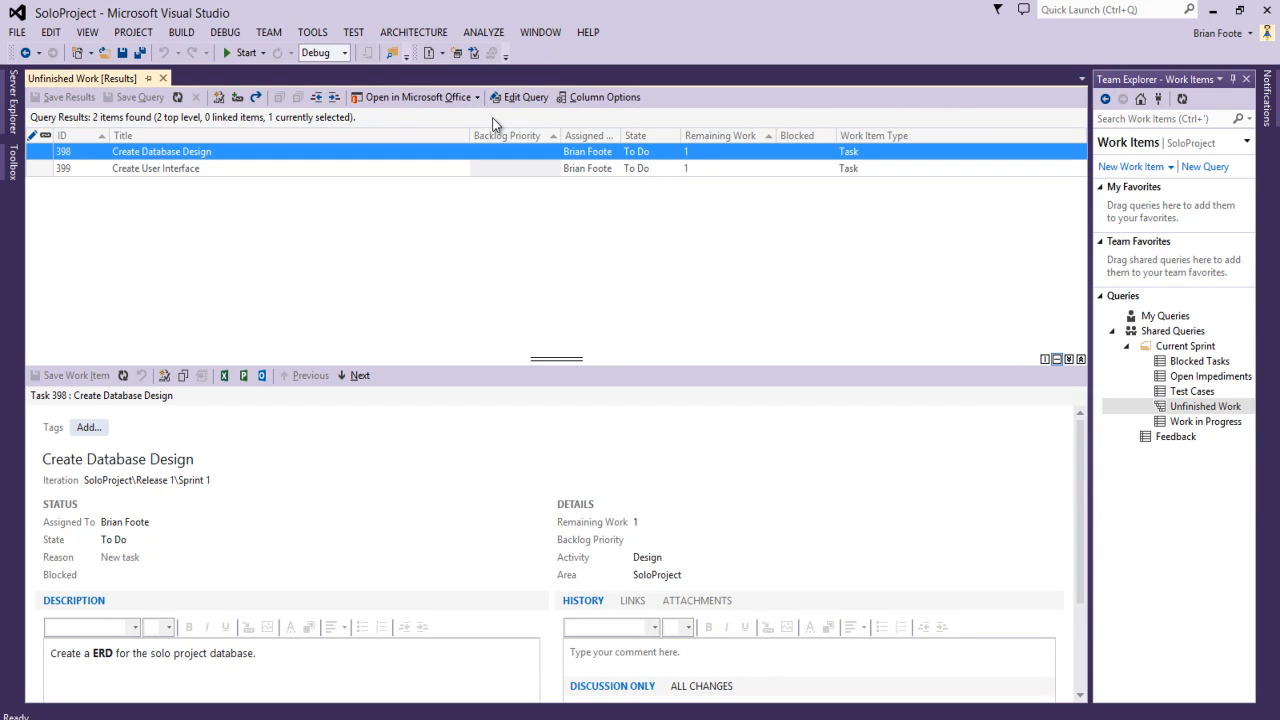
click(179, 97)
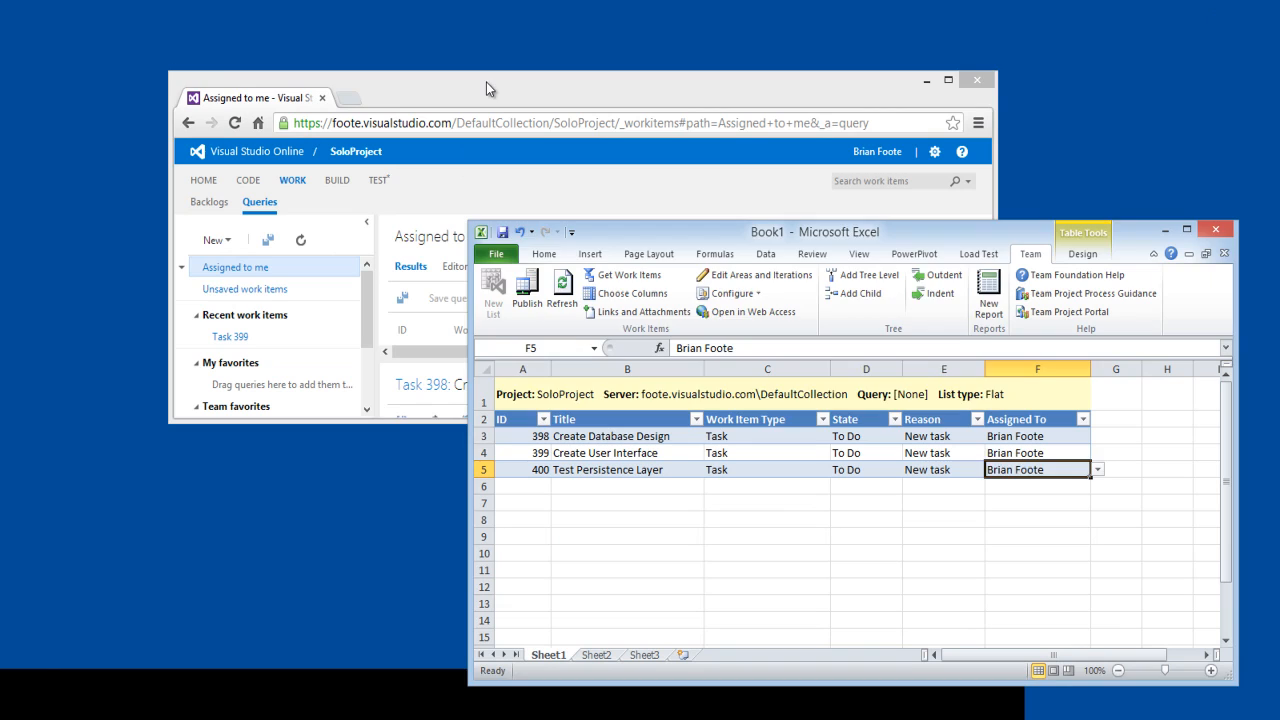
Switch to Visual Studio Online in the browser at full size and refresh the Assigned to me query, with the Excel window minimized.
click(487, 81)
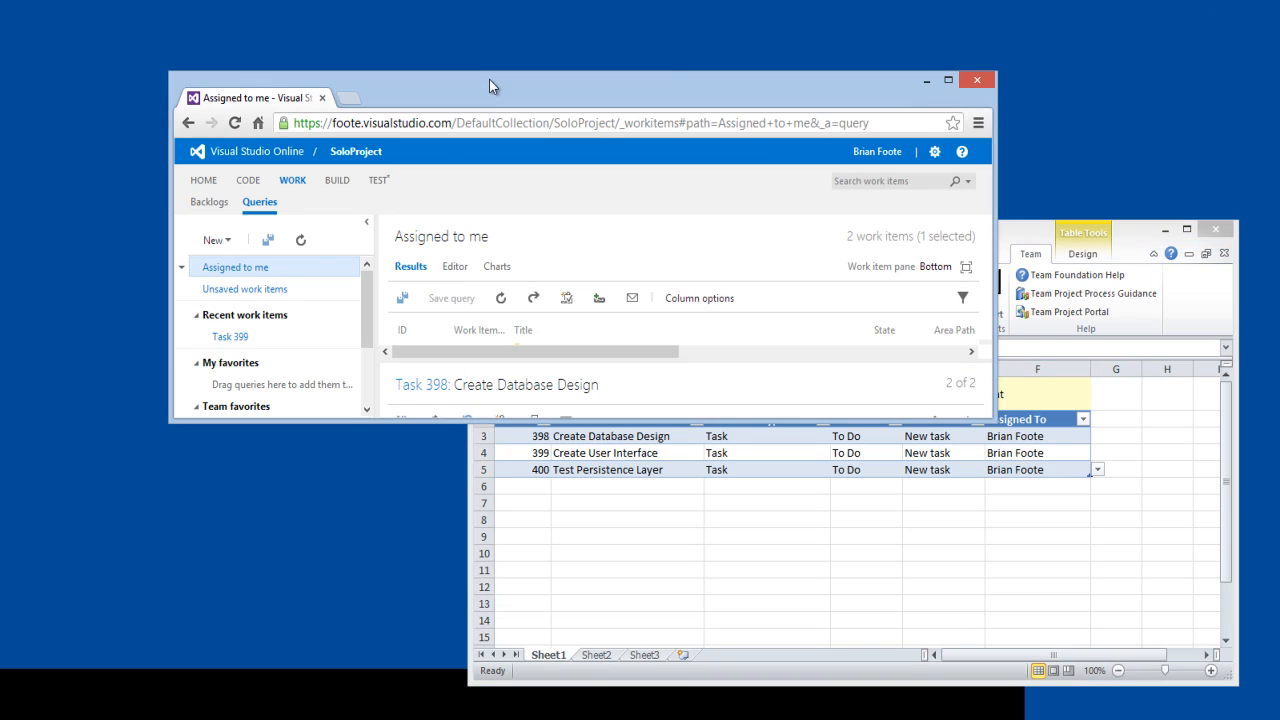
click(947, 79)
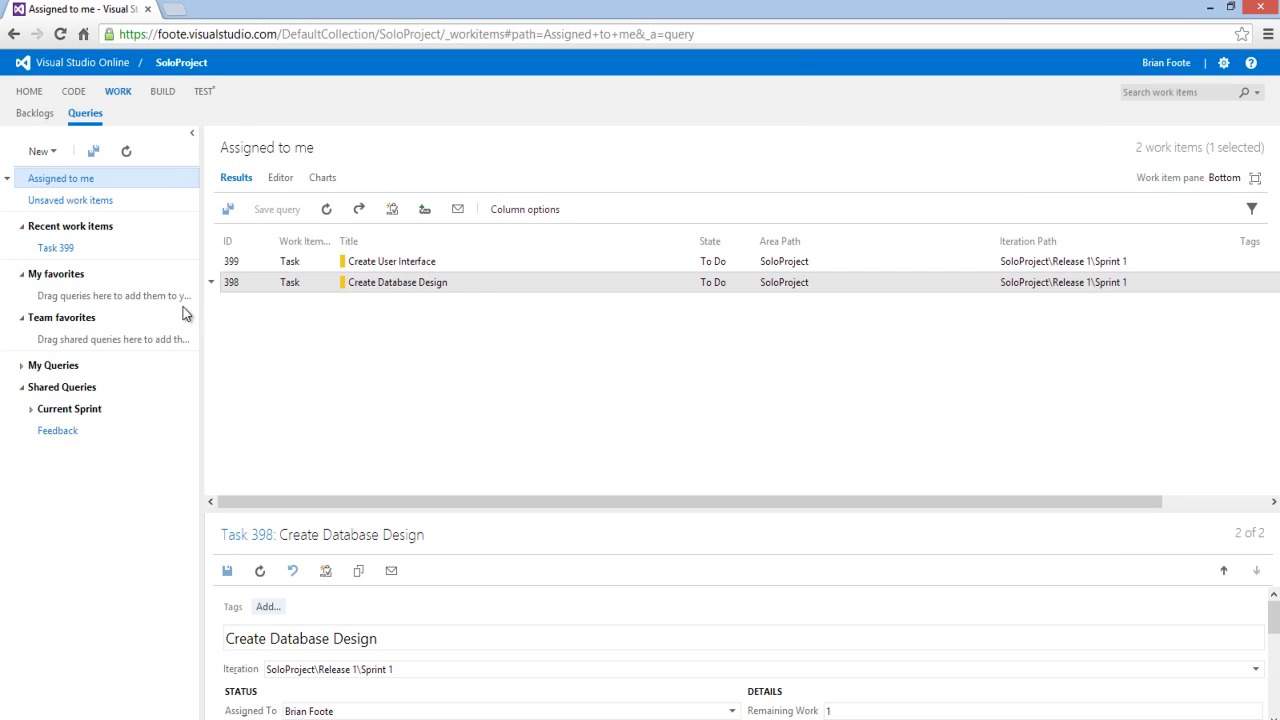
click(326, 210)
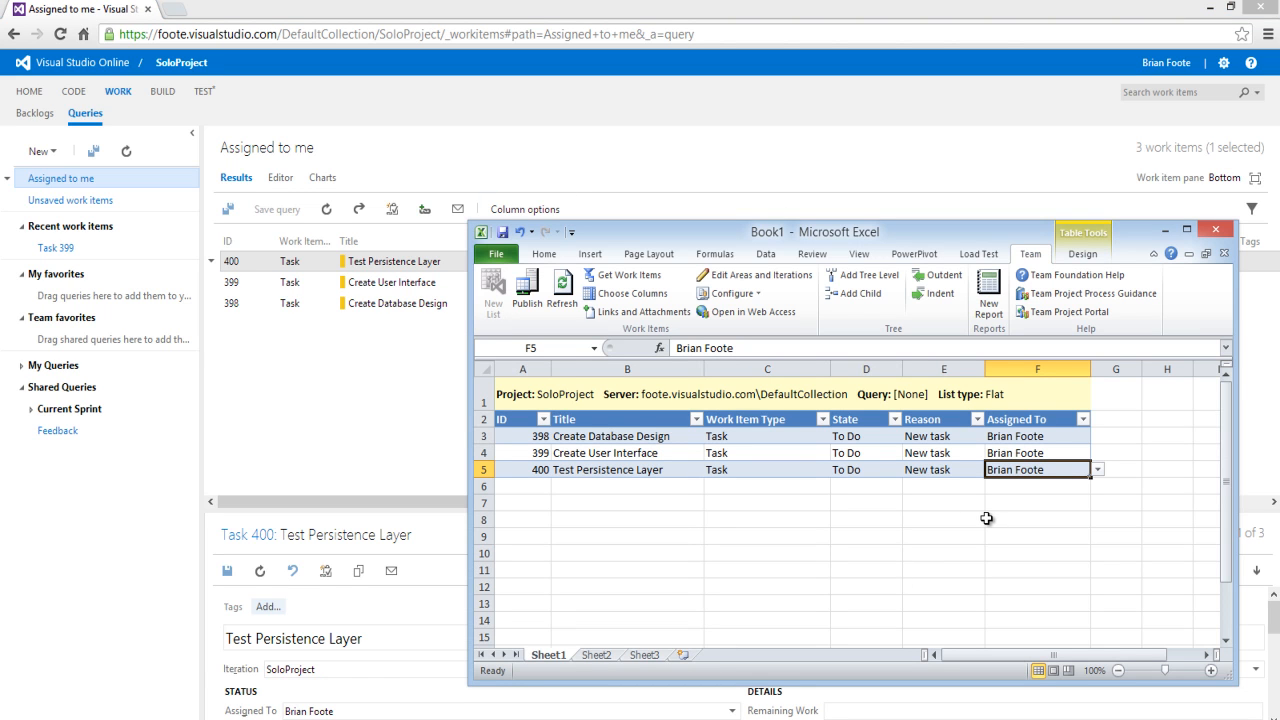
click(1163, 231)
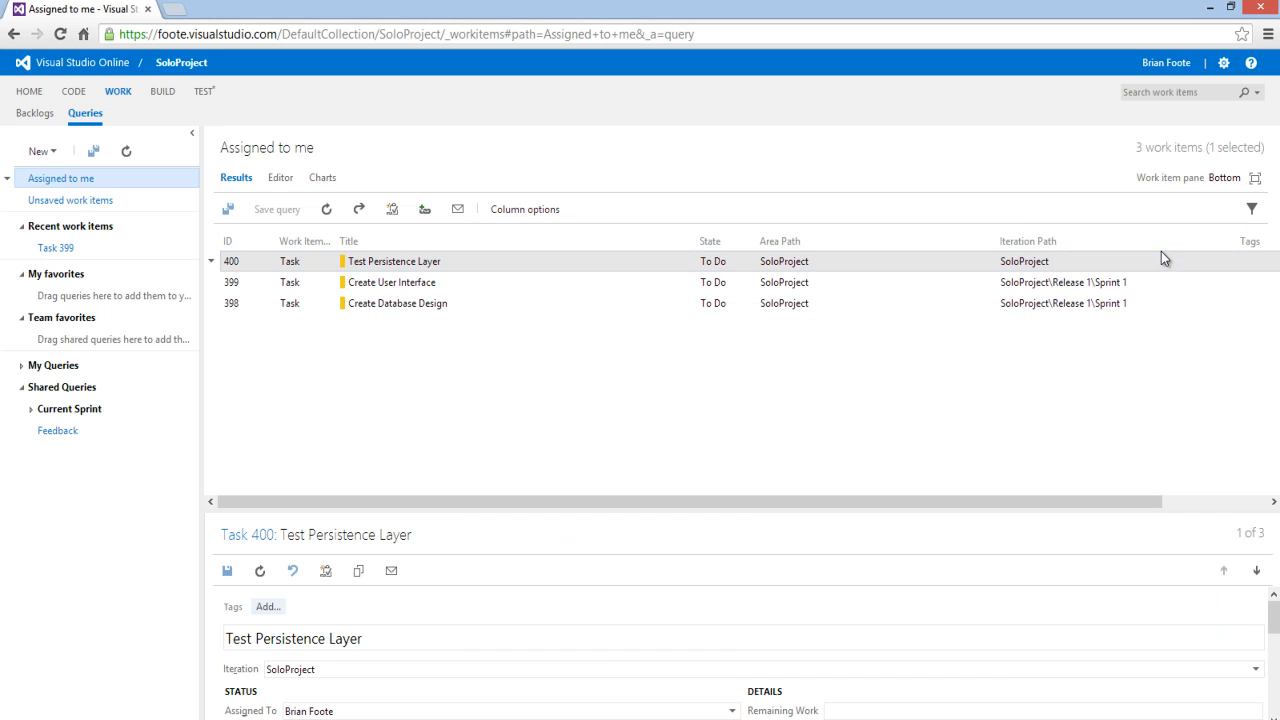
Open the Test Persistence Layer task from the query results, set its Activity to Testing, and save it.
double_click(982, 268)
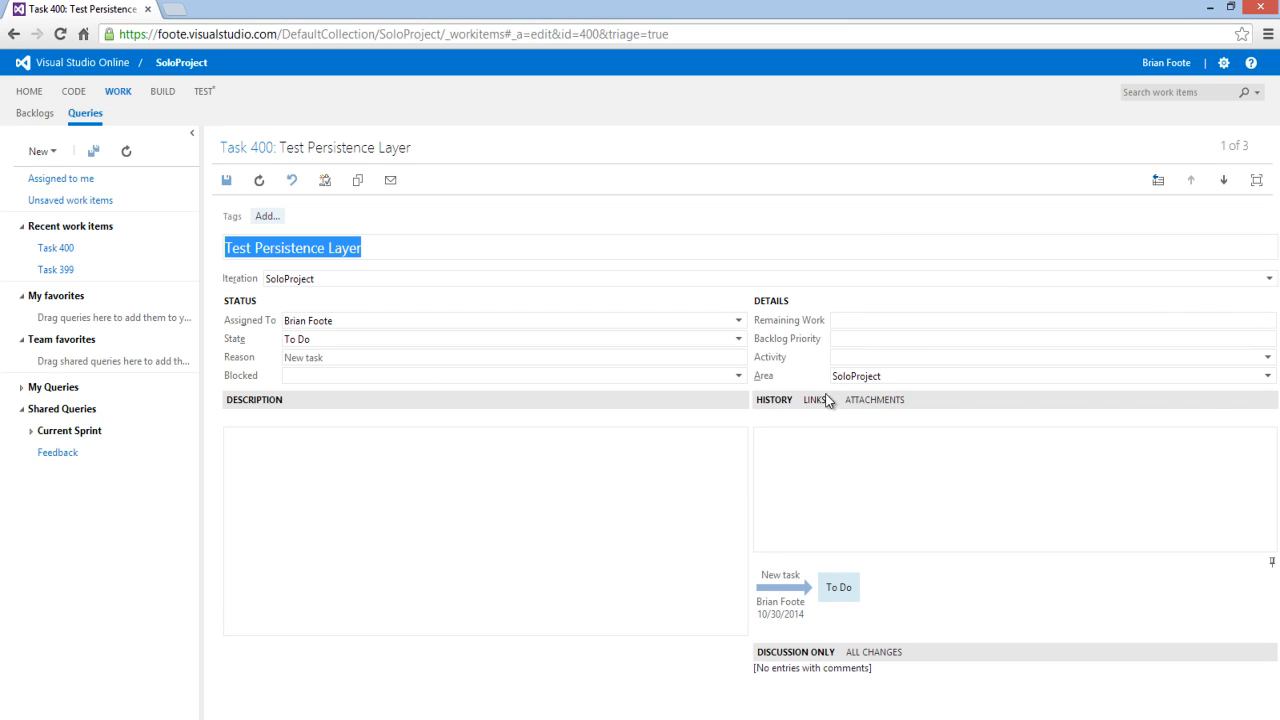
click(1268, 360)
click(1268, 362)
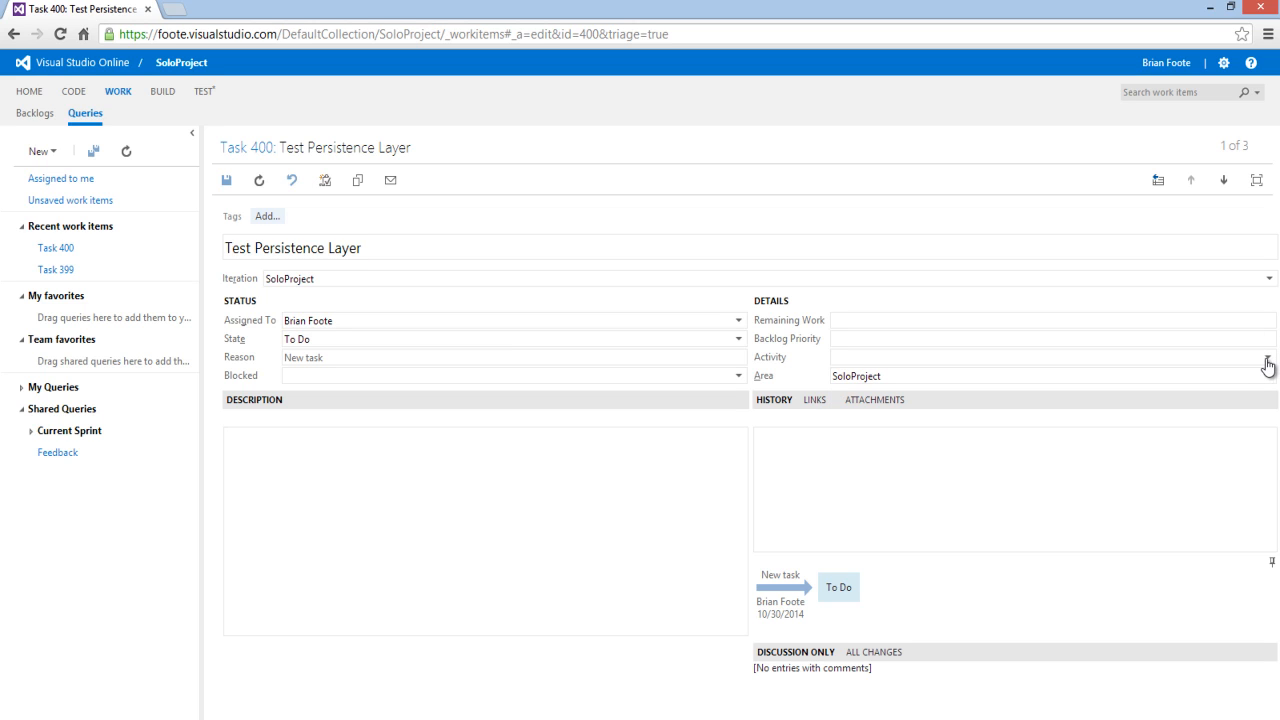
click(1267, 362)
click(852, 462)
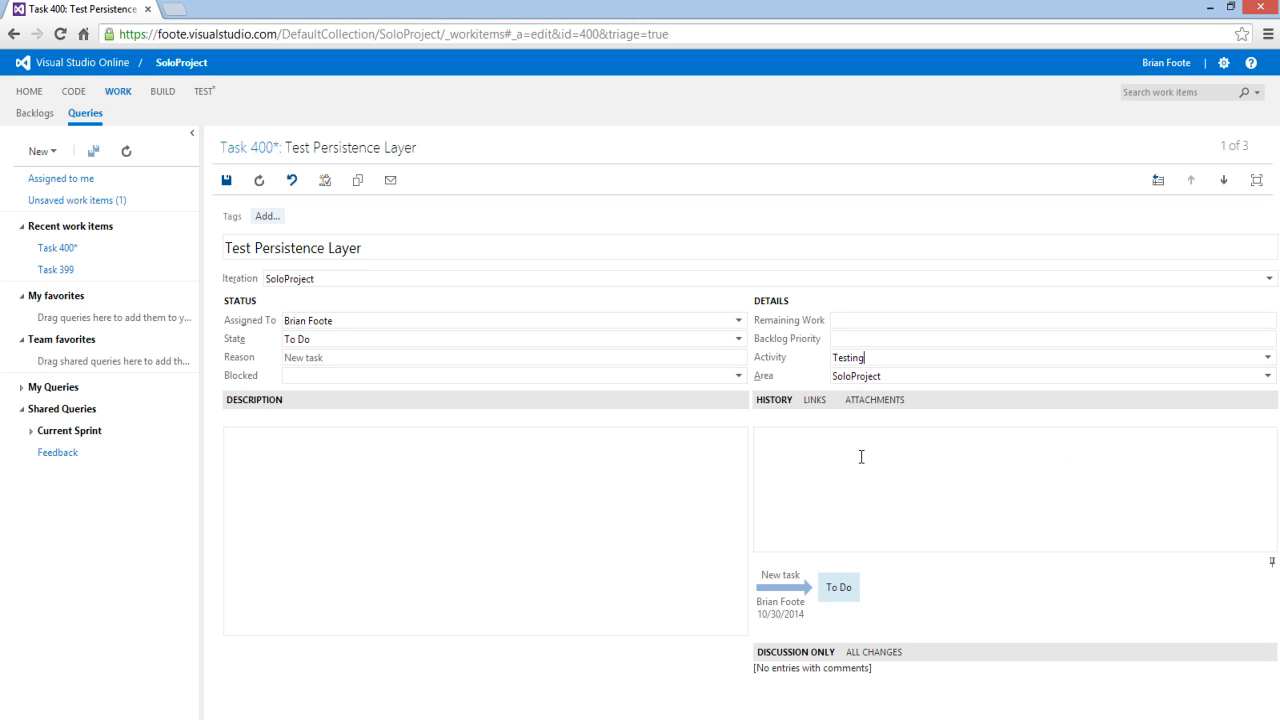
click(1268, 377)
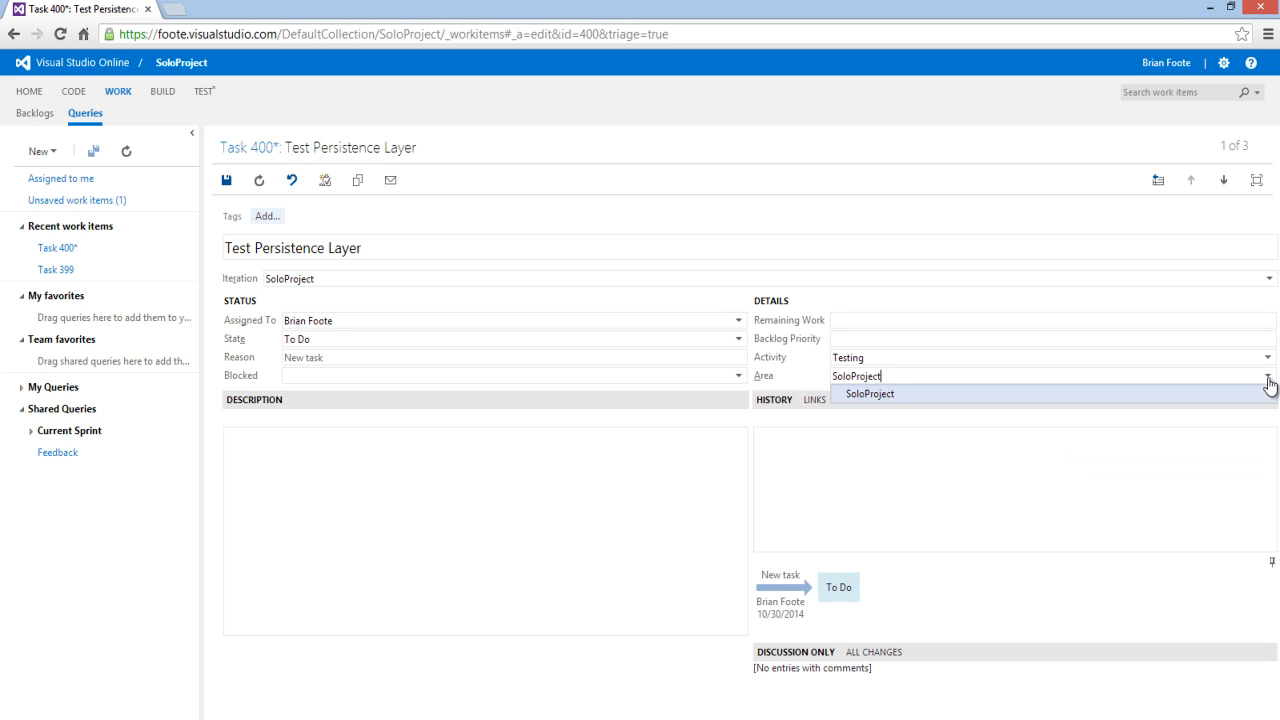
click(1268, 377)
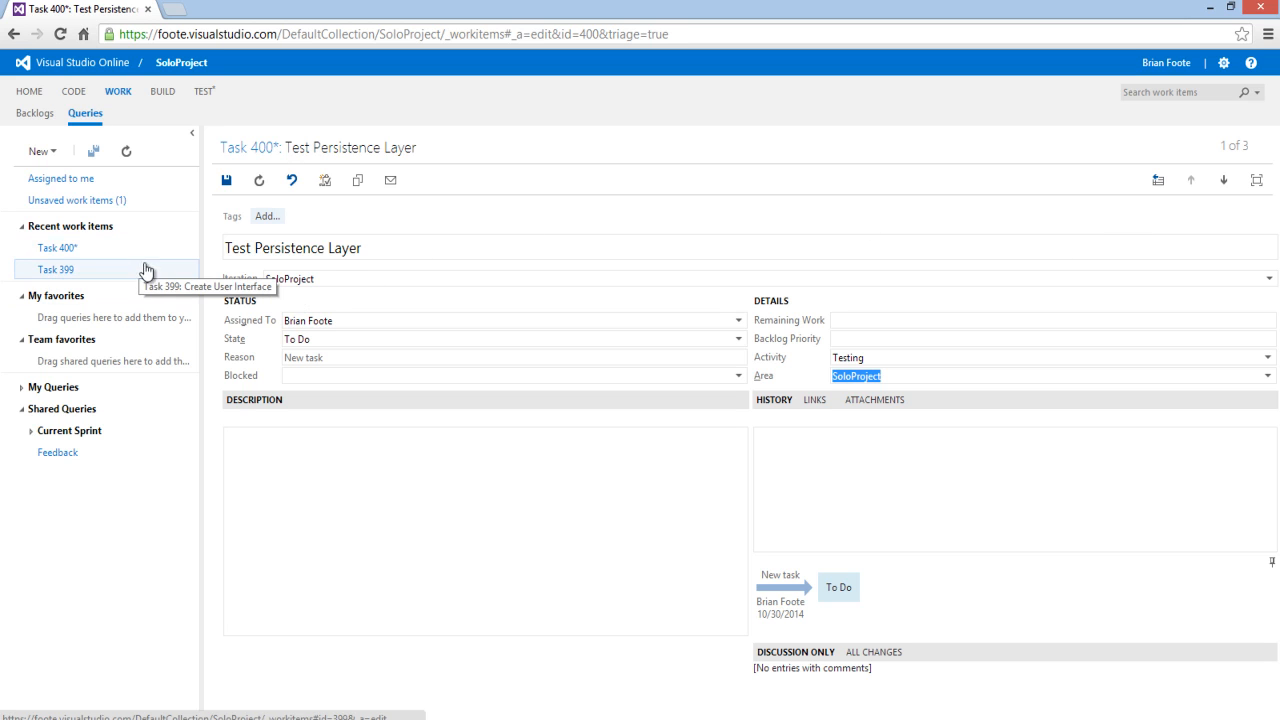
key(ctrl+s)
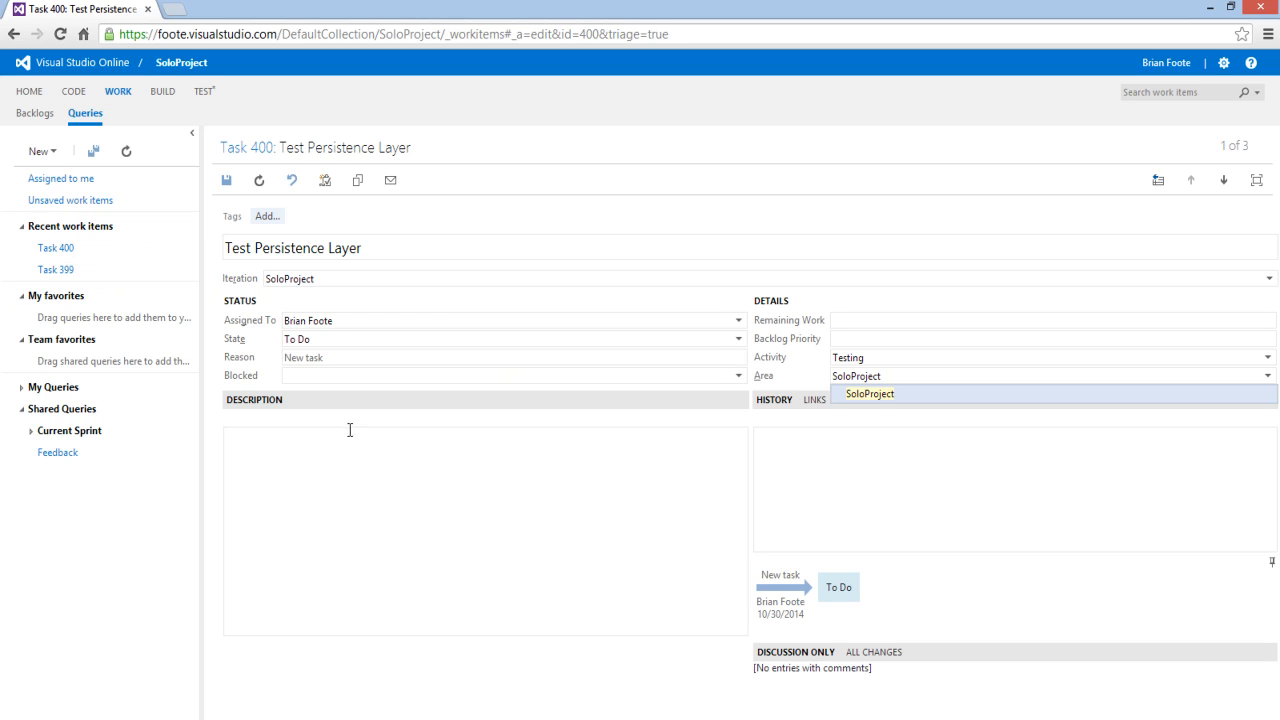
Set the Remaining Work of the Test Persistence Layer task to 4 and save the task.
click(840, 320)
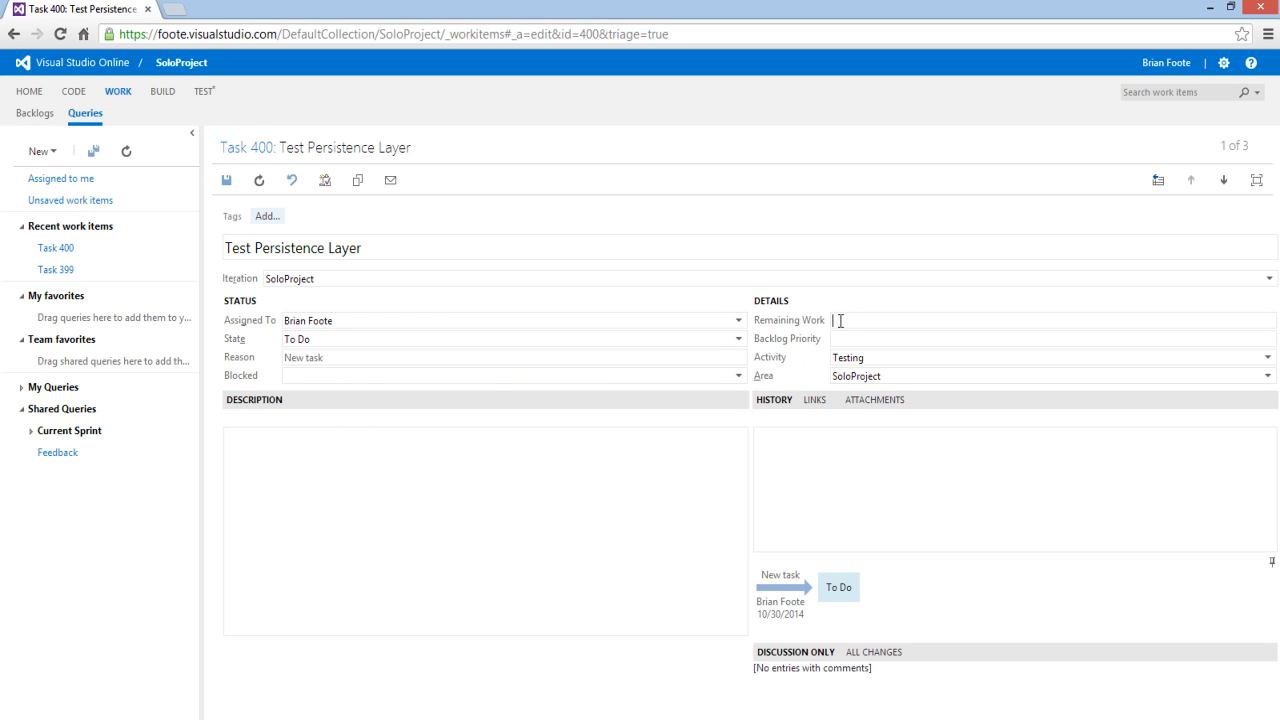
text(4)
key(Tab)
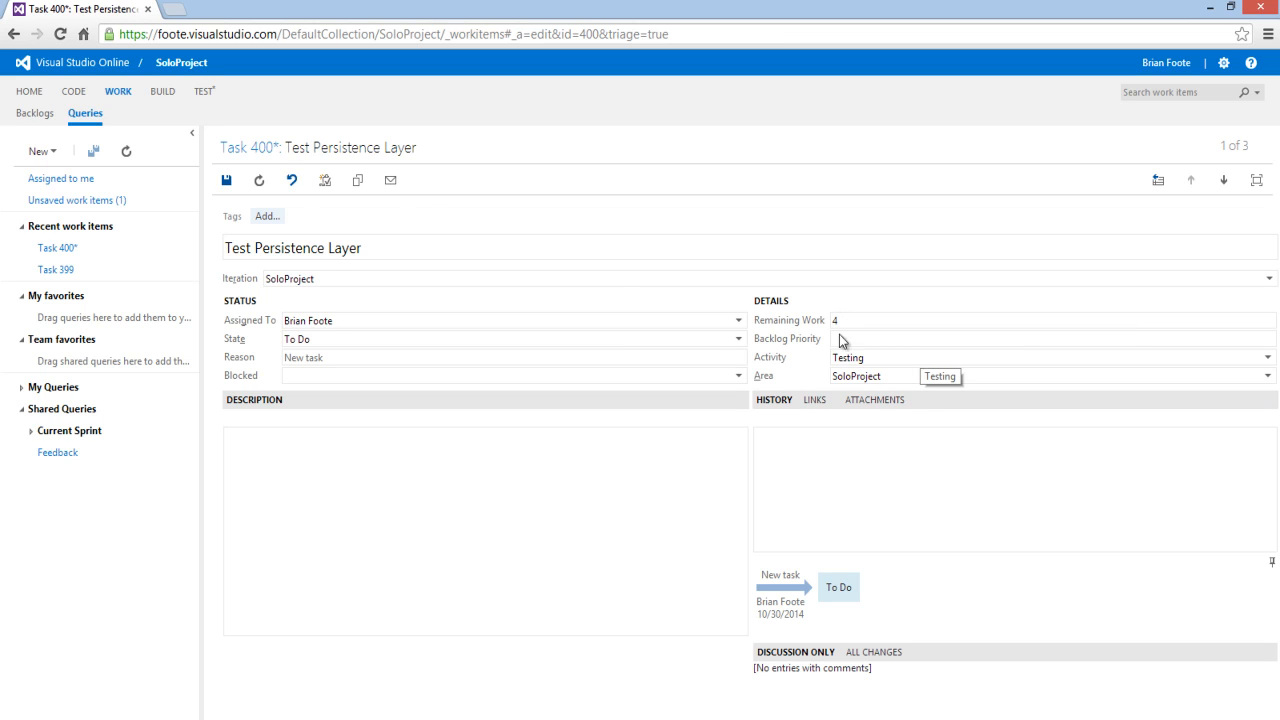
click(226, 180)
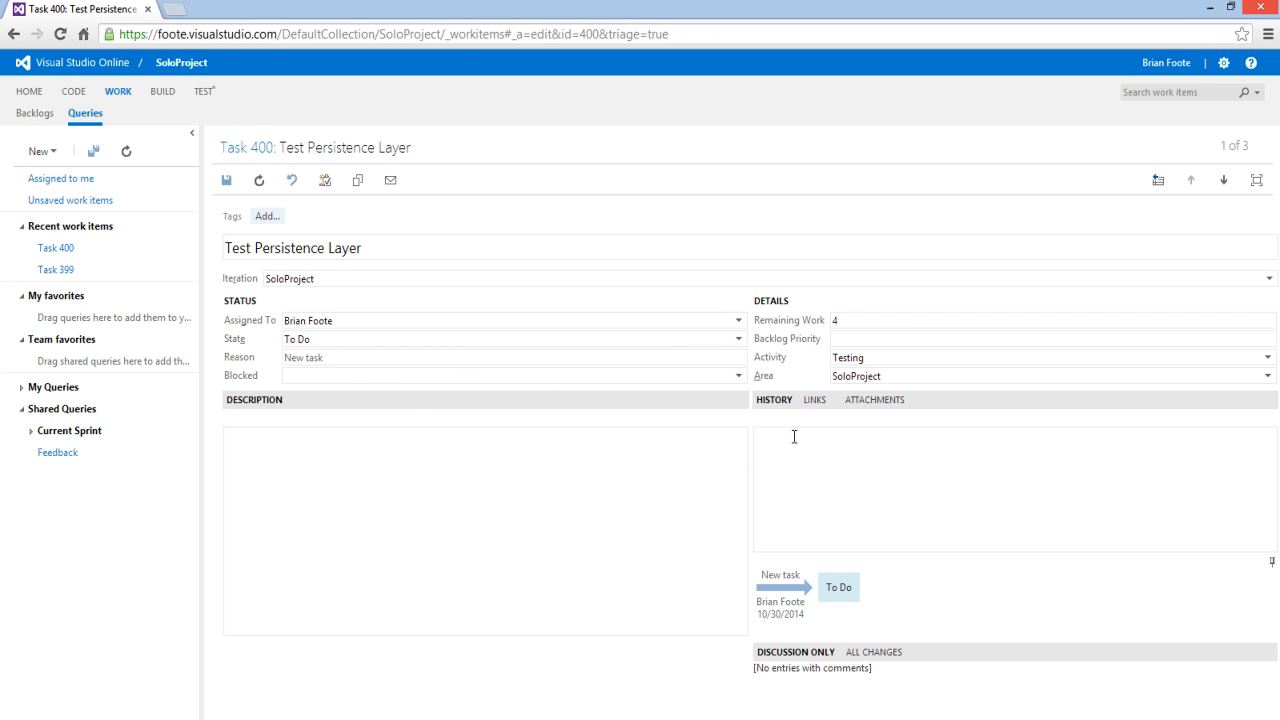
Reassign the Test Persistence Layer task to Read Only and save the change.
click(738, 320)
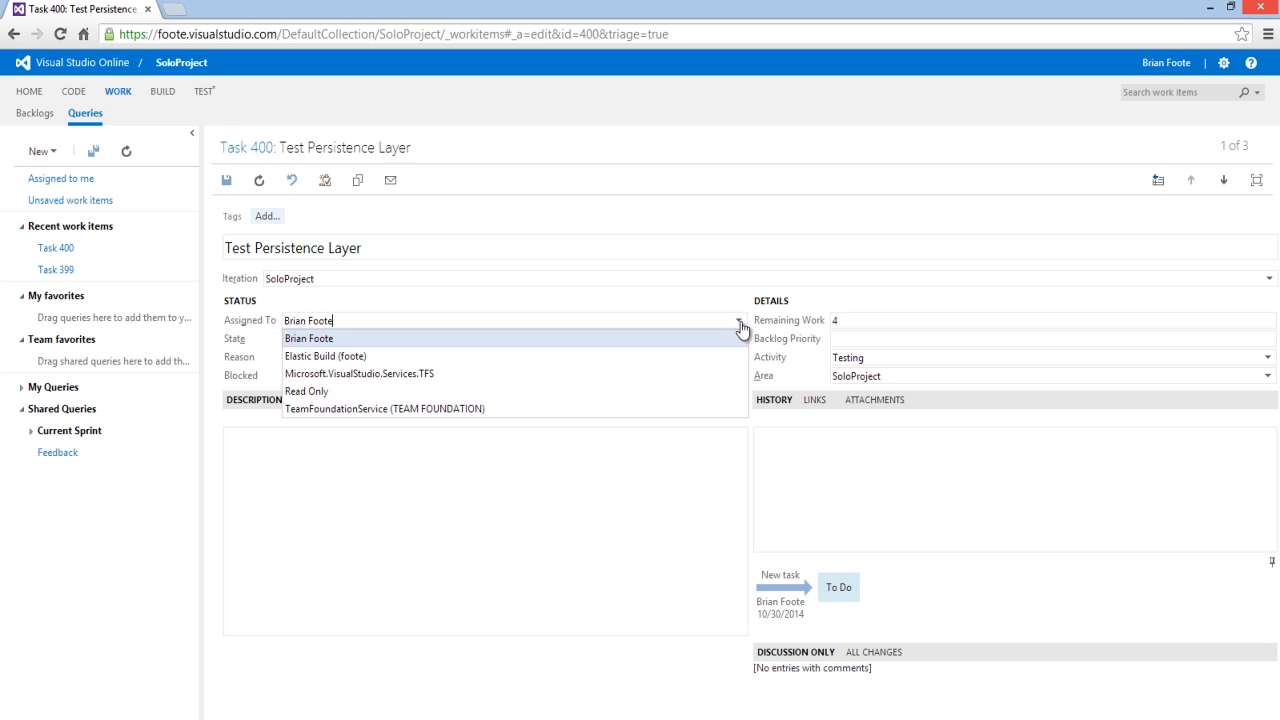
click(350, 391)
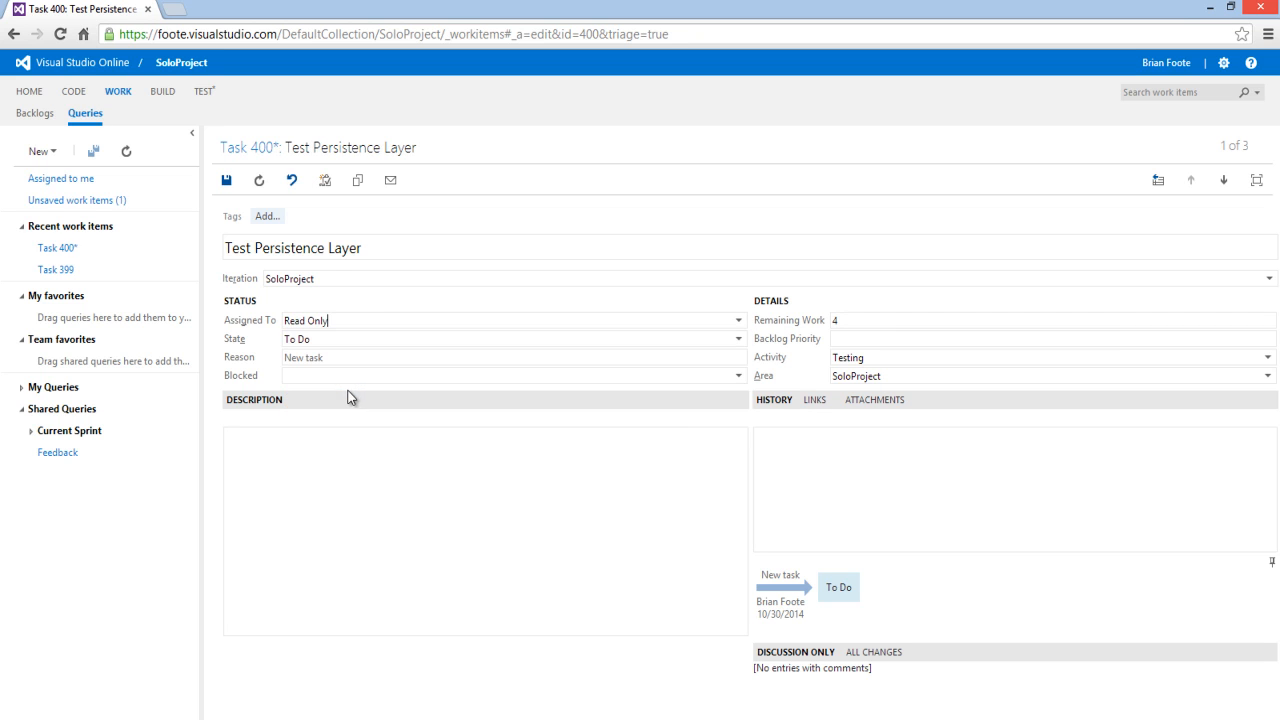
click(227, 182)
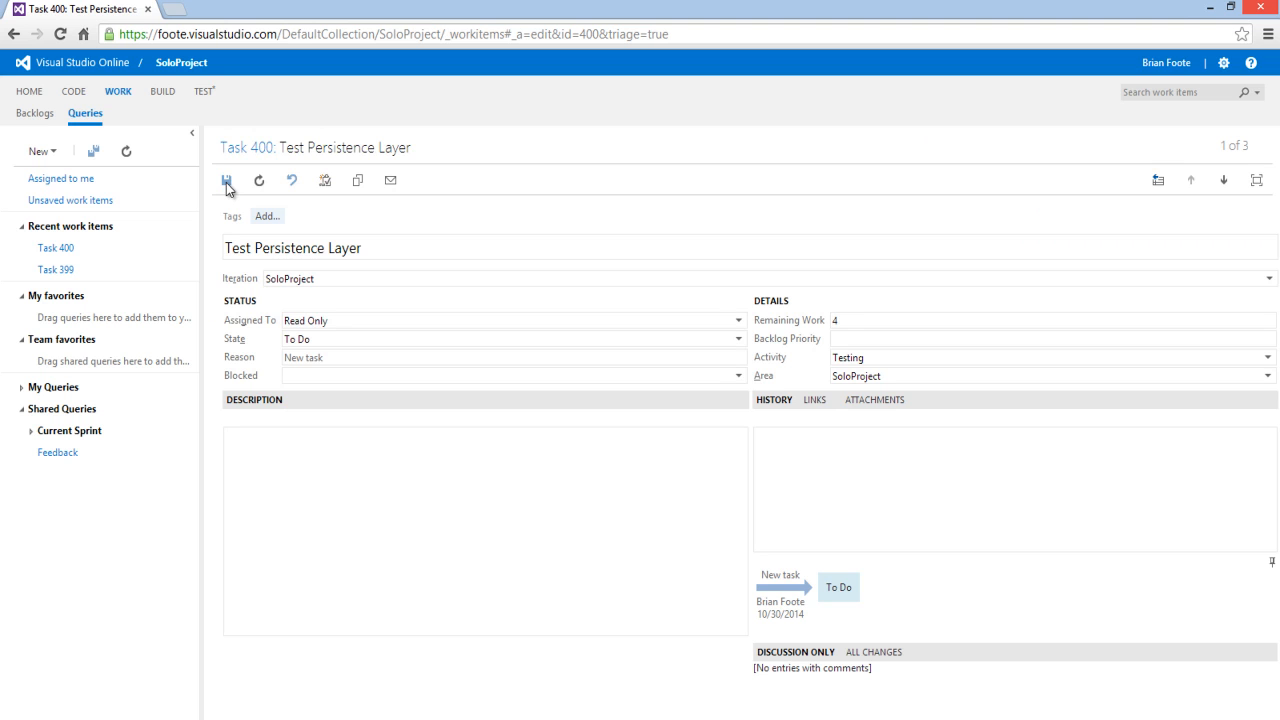
Switch from the browser to the Excel work item list and refresh it from Team Foundation Server.
click(1205, 8)
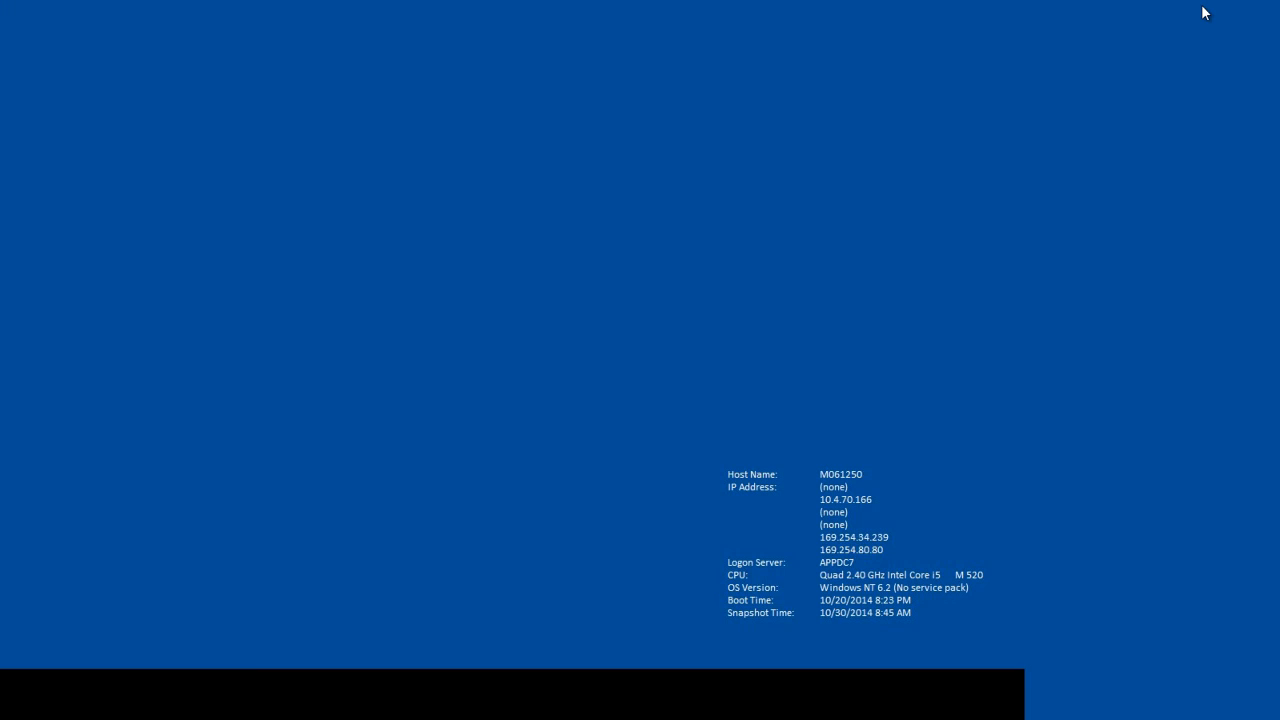
key(alt+Tab)
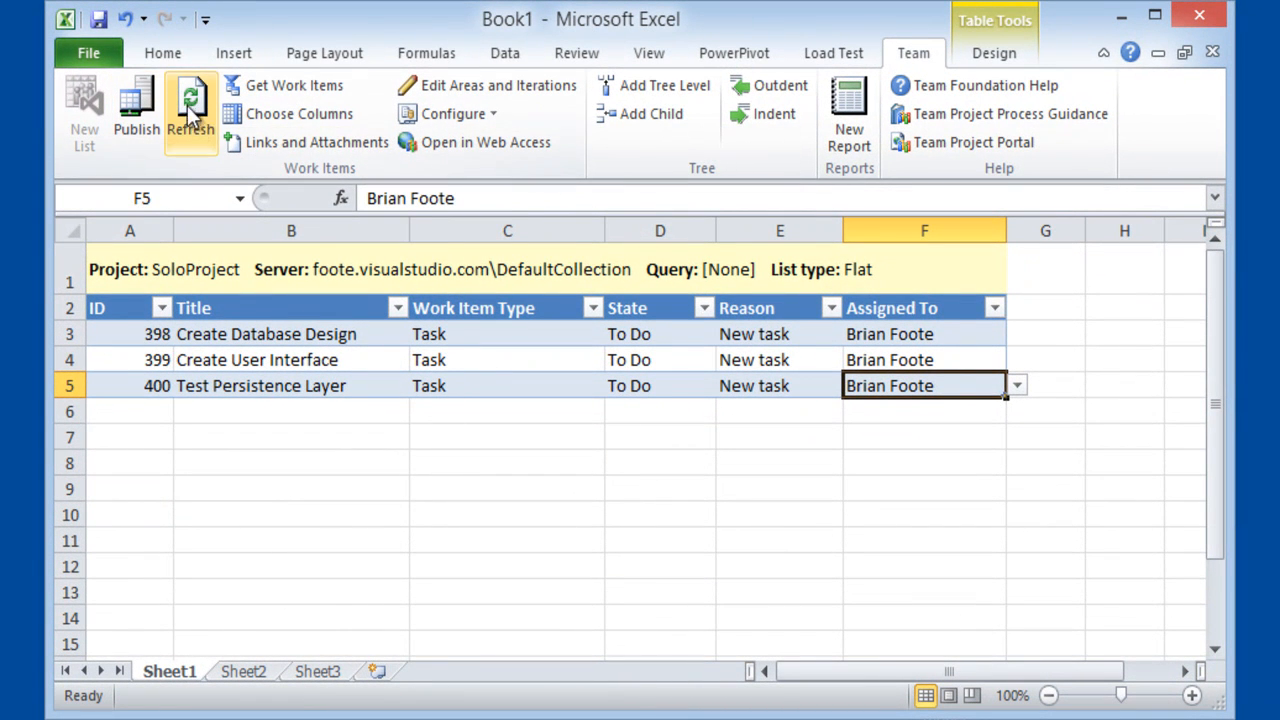
click(190, 112)
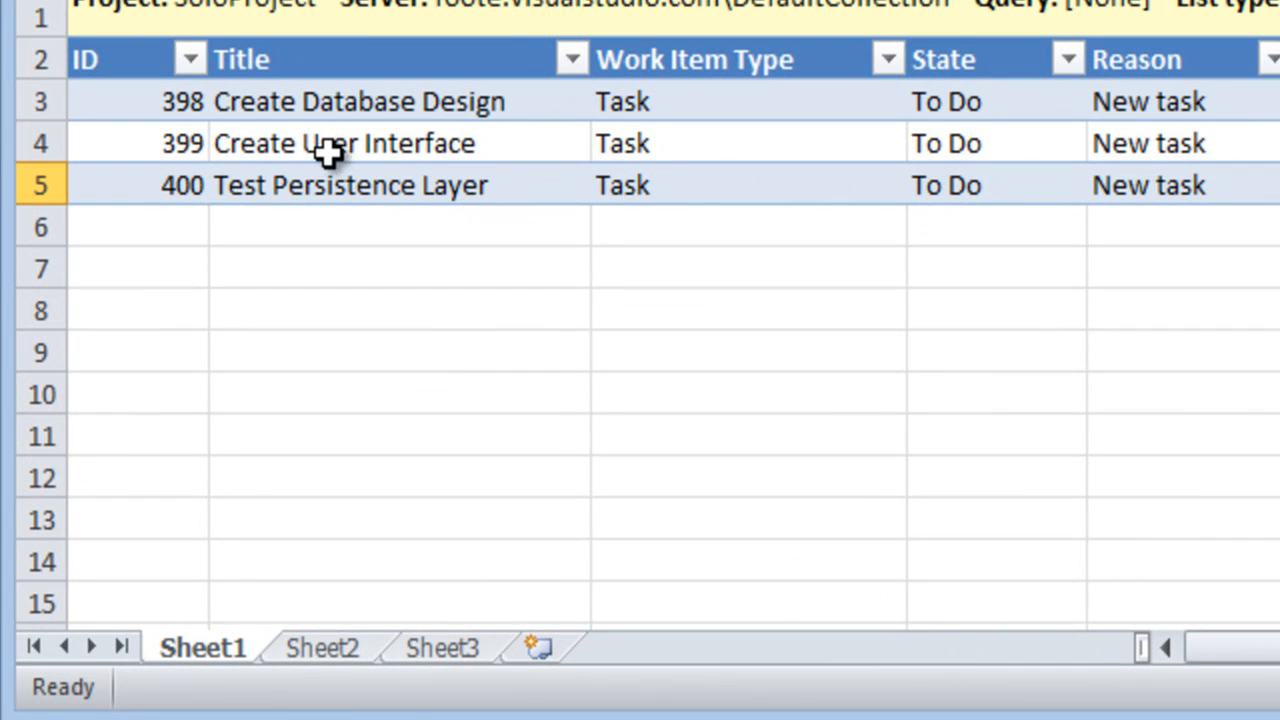
Try a tree operation on the Create User Interface row, and cancel the Parent-Child conversion to a tree list.
click(280, 292)
click(30, 143)
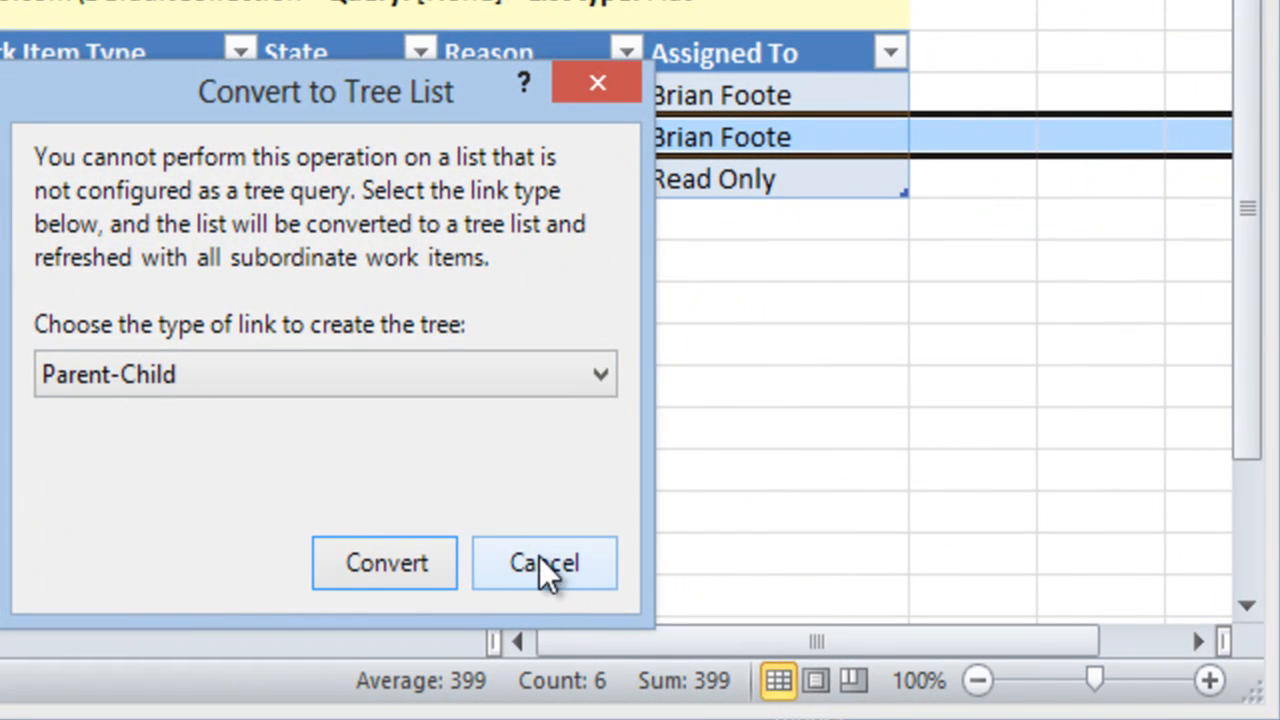
click(545, 565)
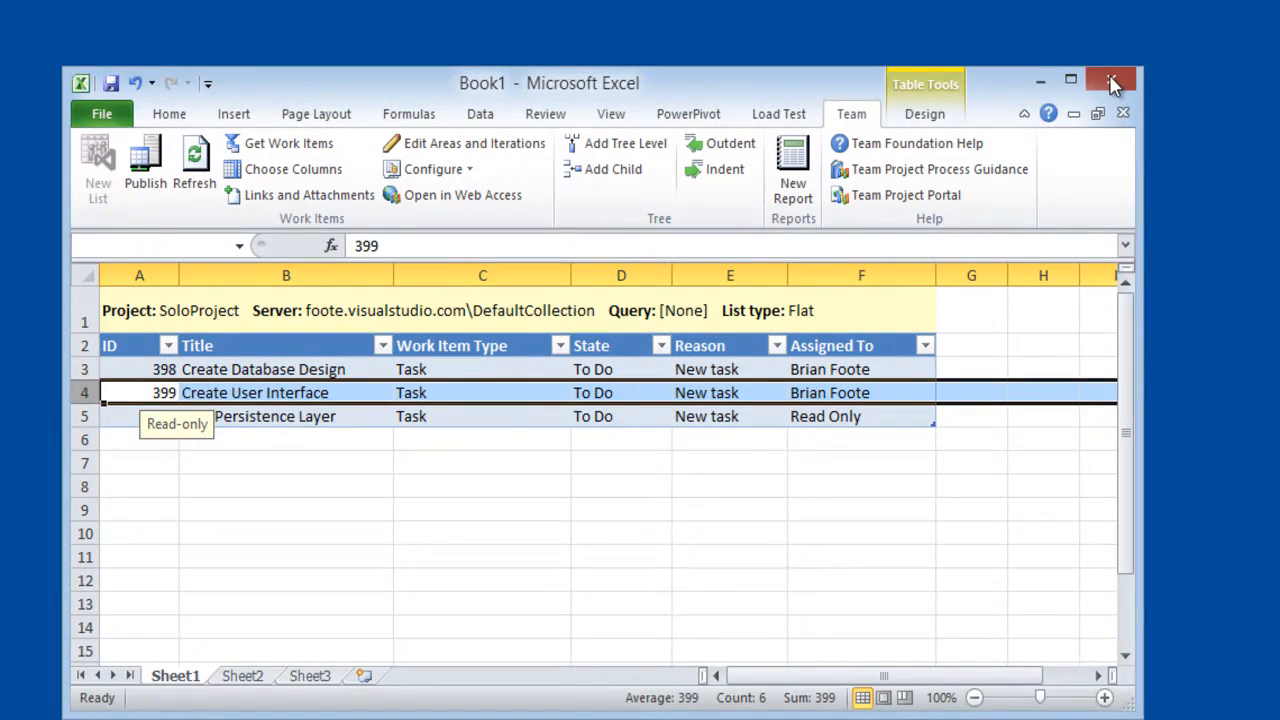
Close the Excel workbook with the published task list without saving it.
click(1111, 79)
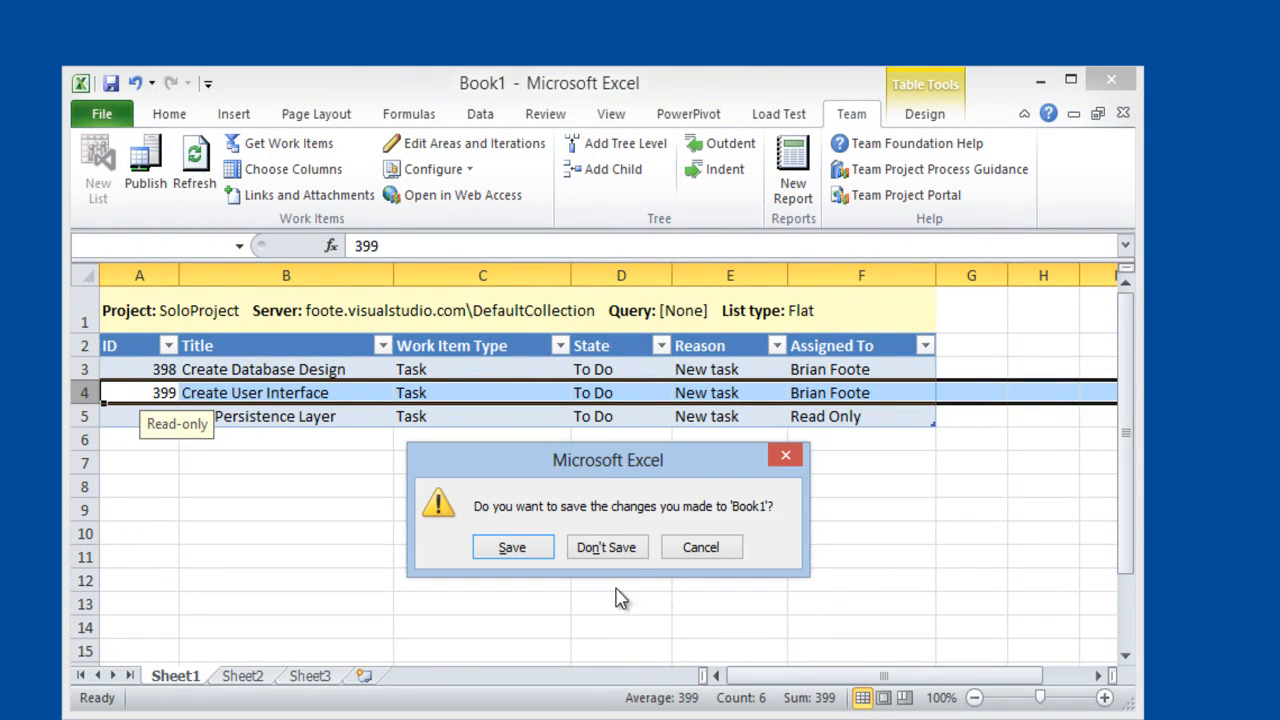
click(606, 547)
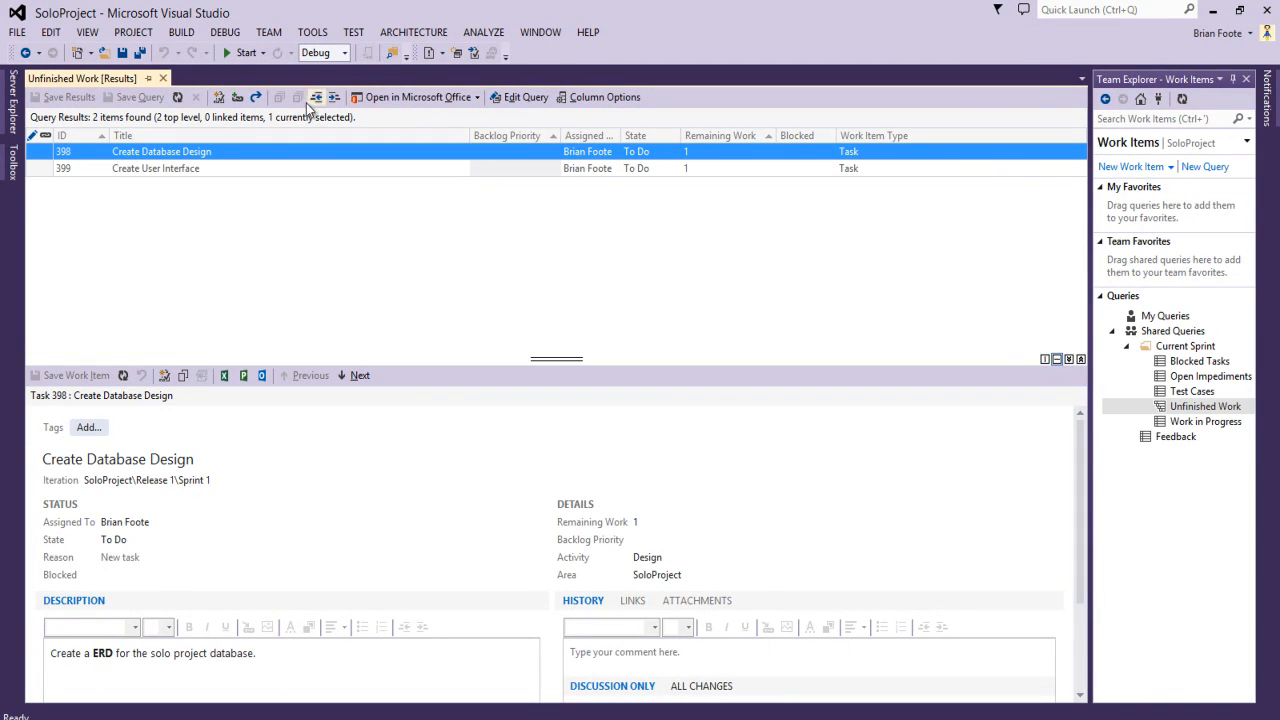
Refresh the Unfinished Work results in Visual Studio and widen the Assigned To column to fit its heading.
click(177, 98)
click(177, 98)
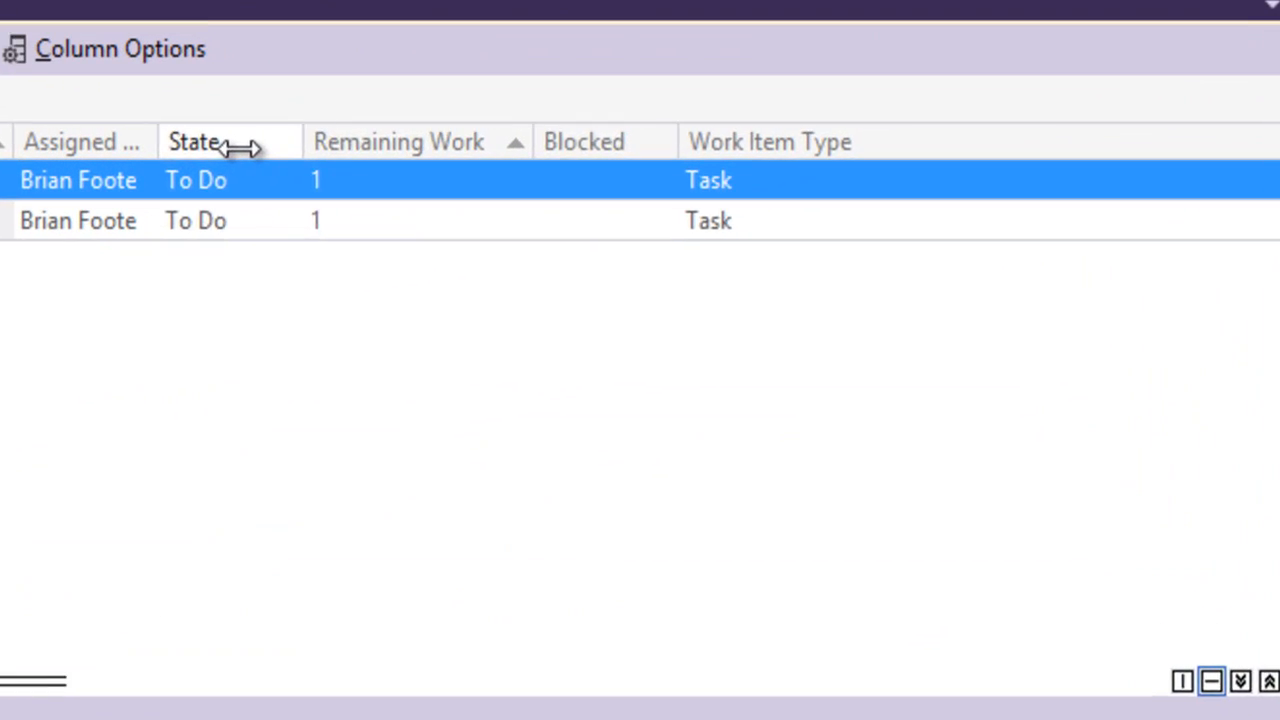
drag(510, 135, 552, 137)
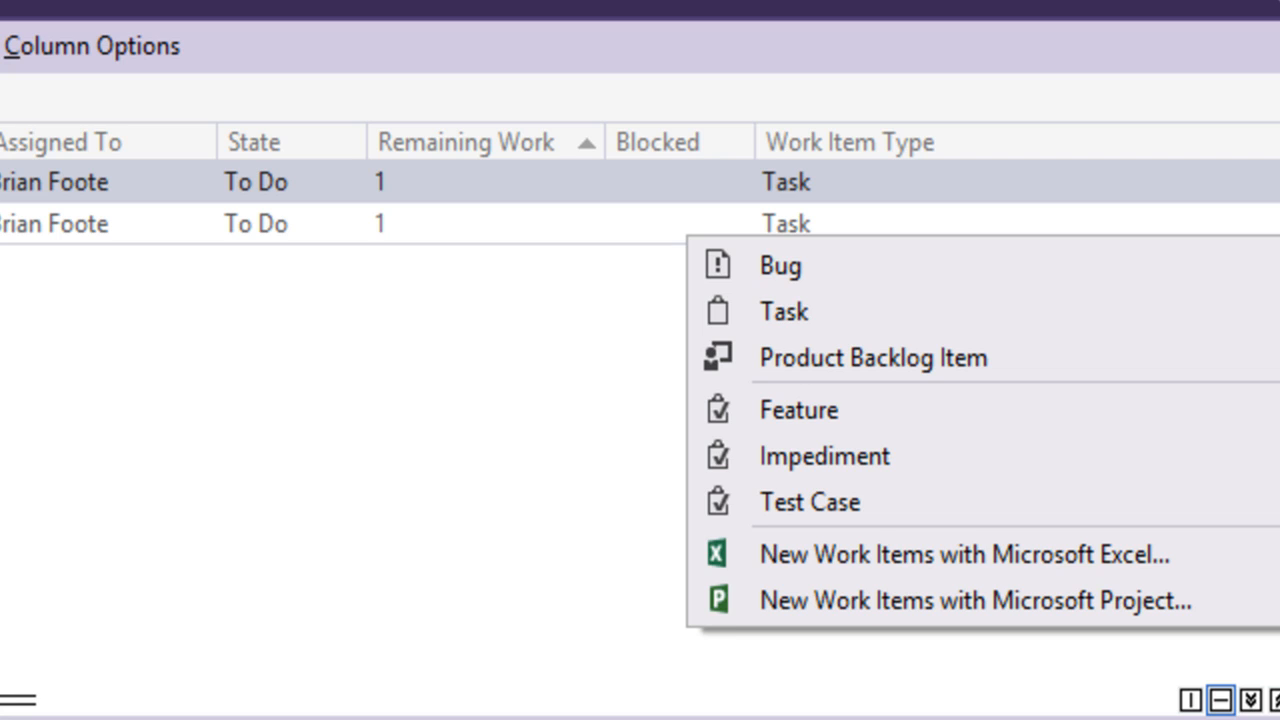
click(287, 371)
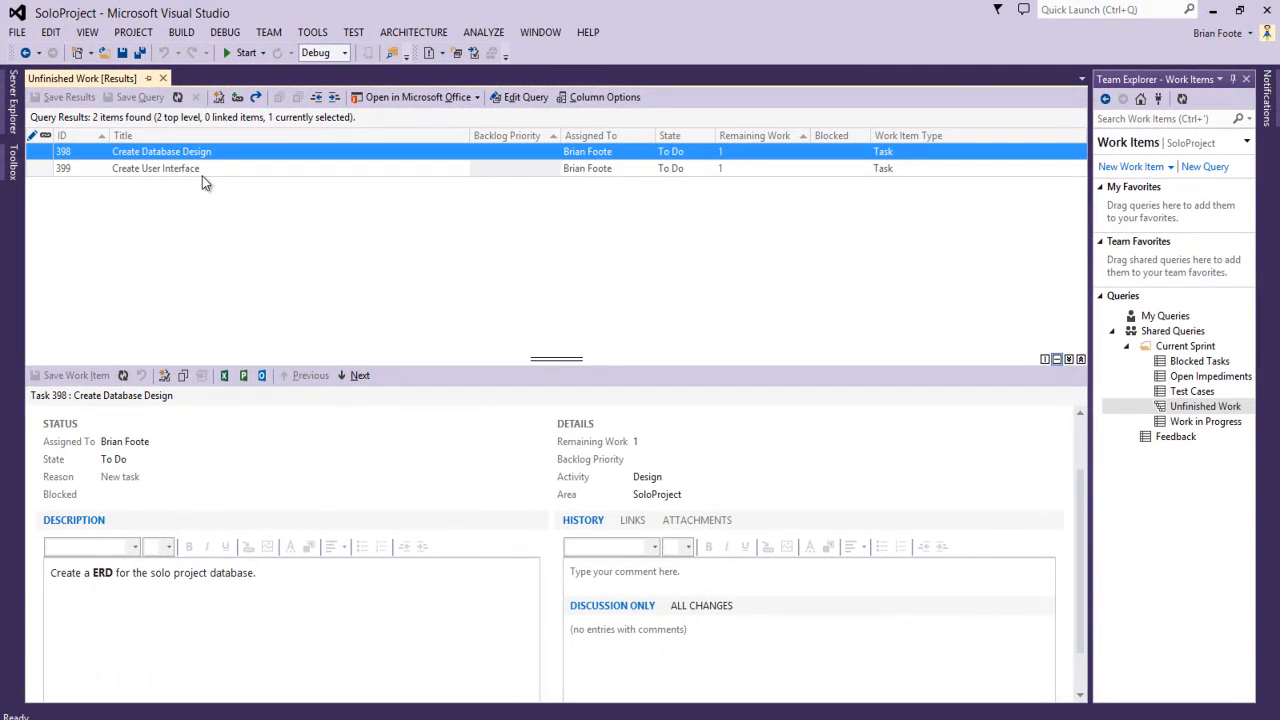
Open the Create User Interface work item in Excel, and close the workbook without saving it.
click(201, 172)
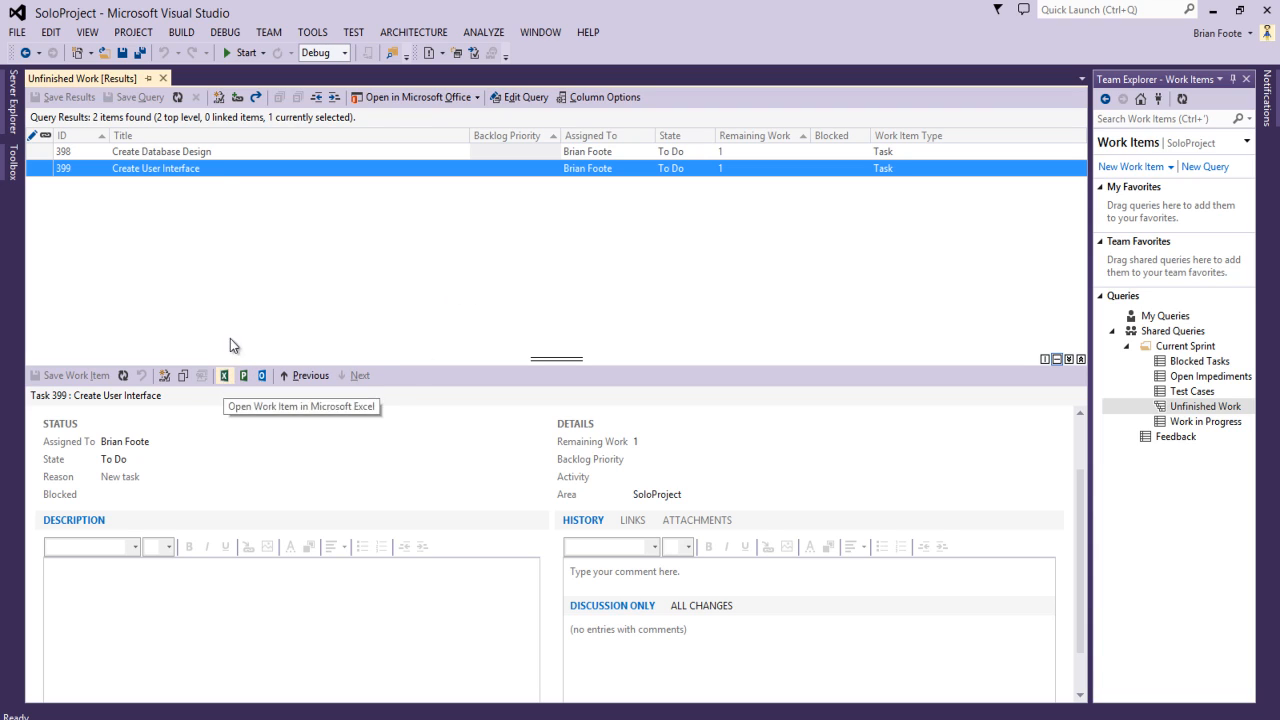
click(478, 98)
click(561, 104)
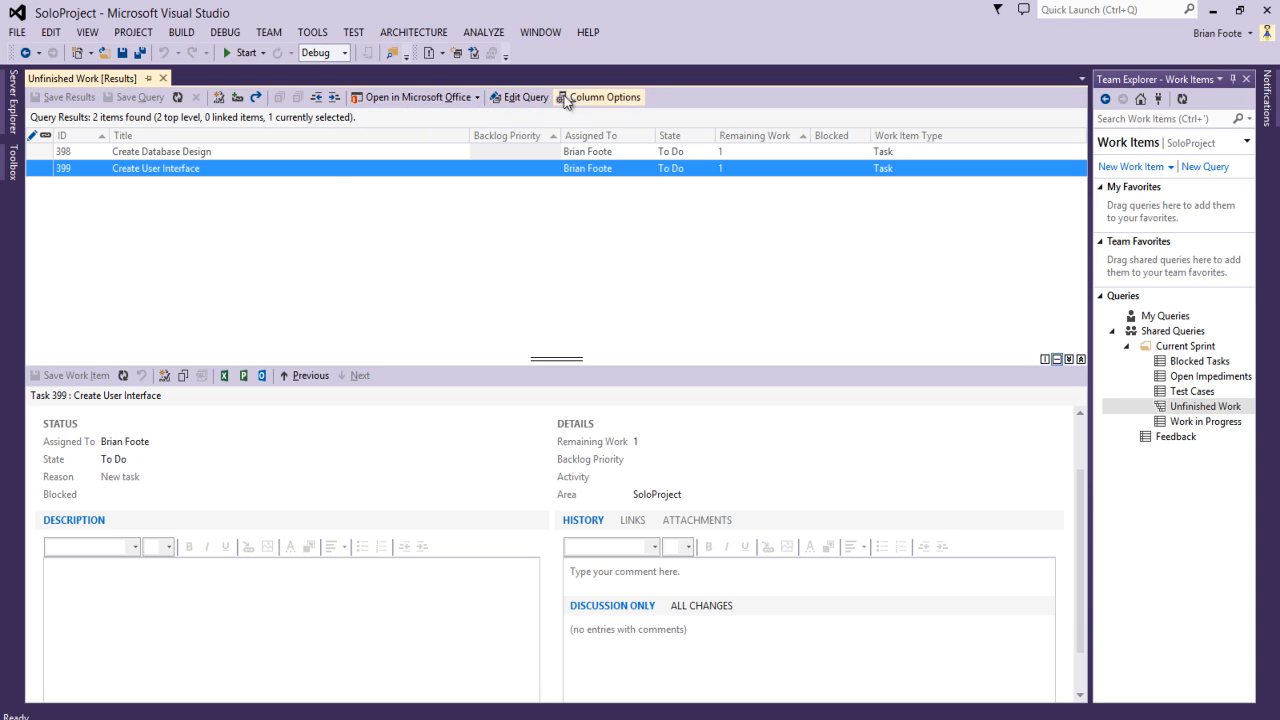
click(226, 379)
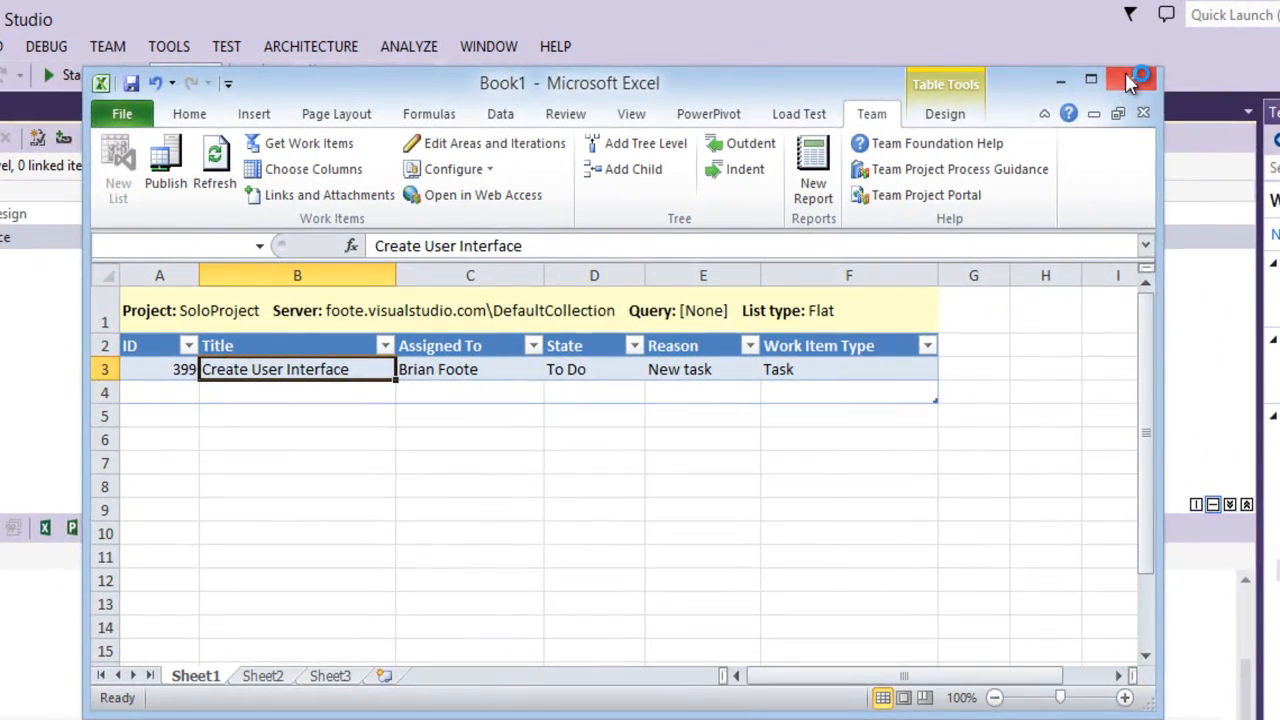
click(1022, 60)
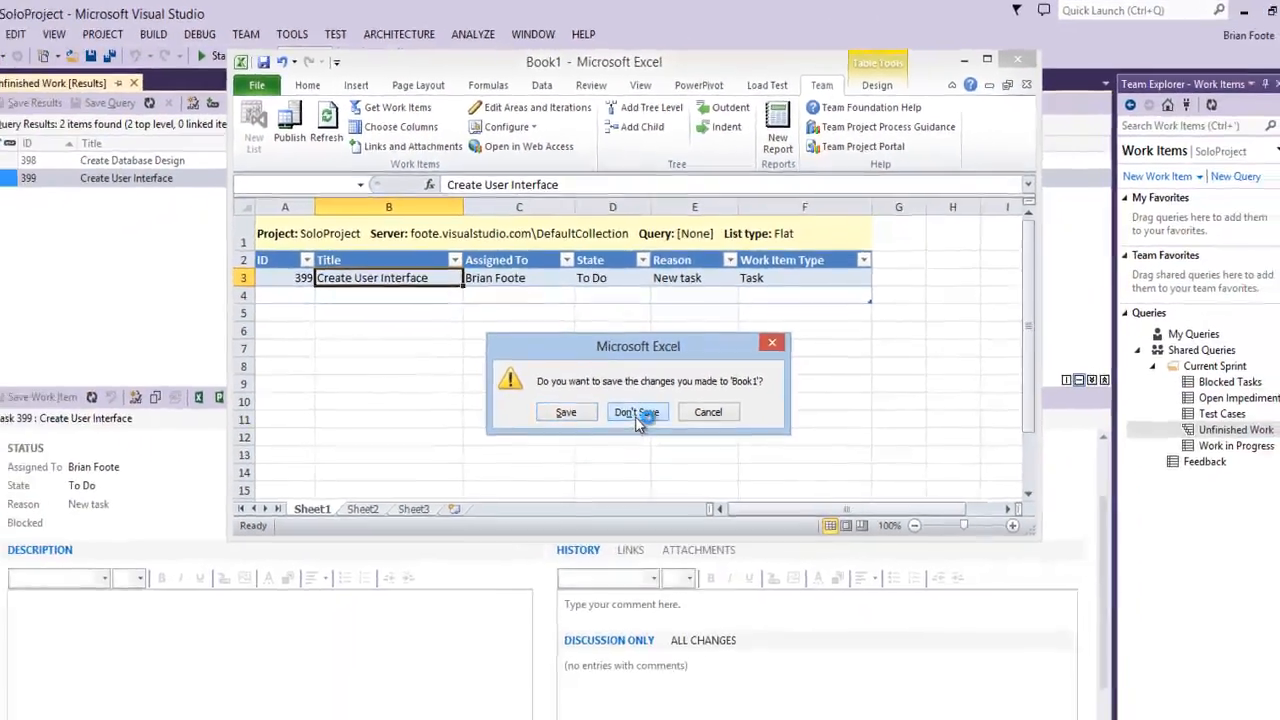
click(627, 538)
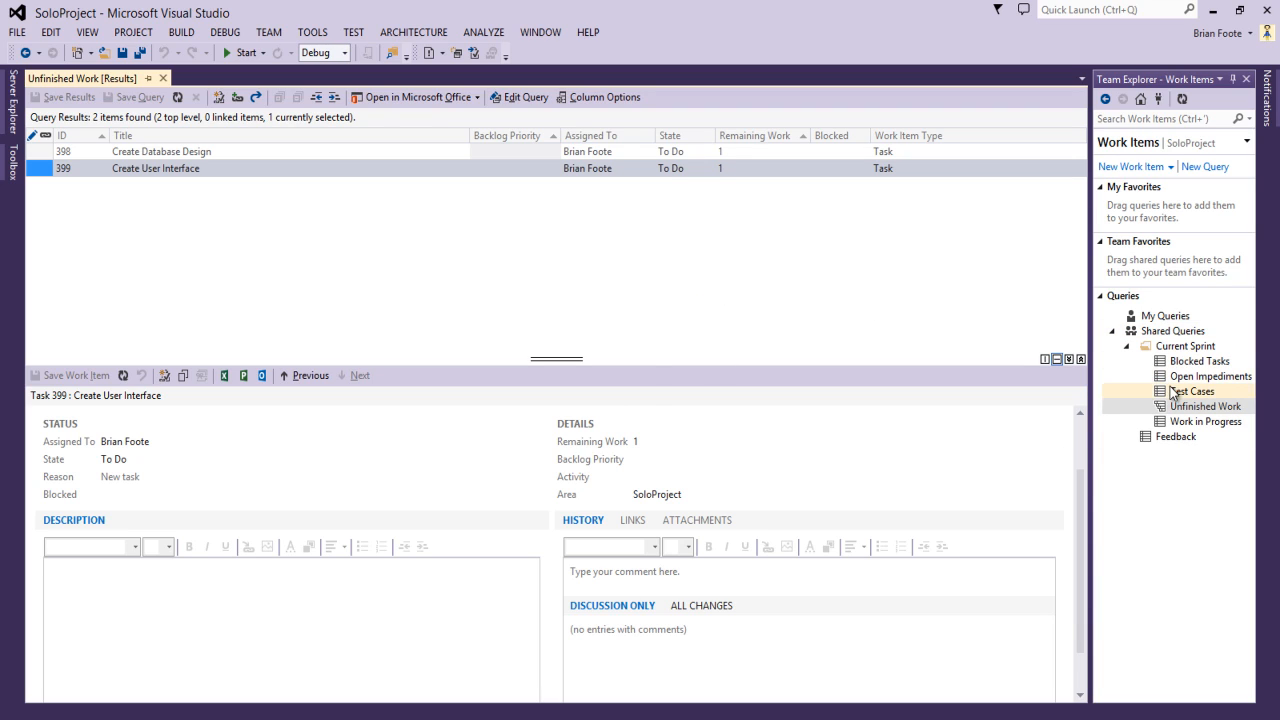
Start creating new SoloProject work items with Microsoft Project, and maximize the new project window.
click(1170, 167)
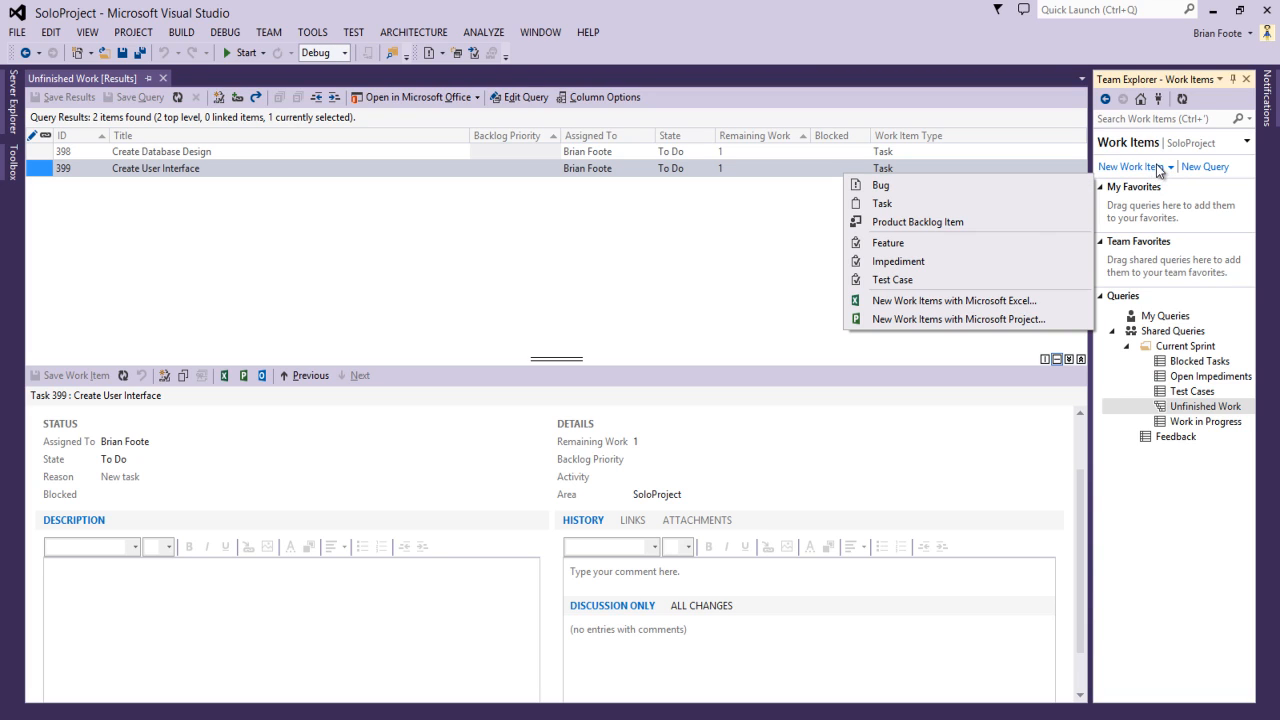
click(963, 319)
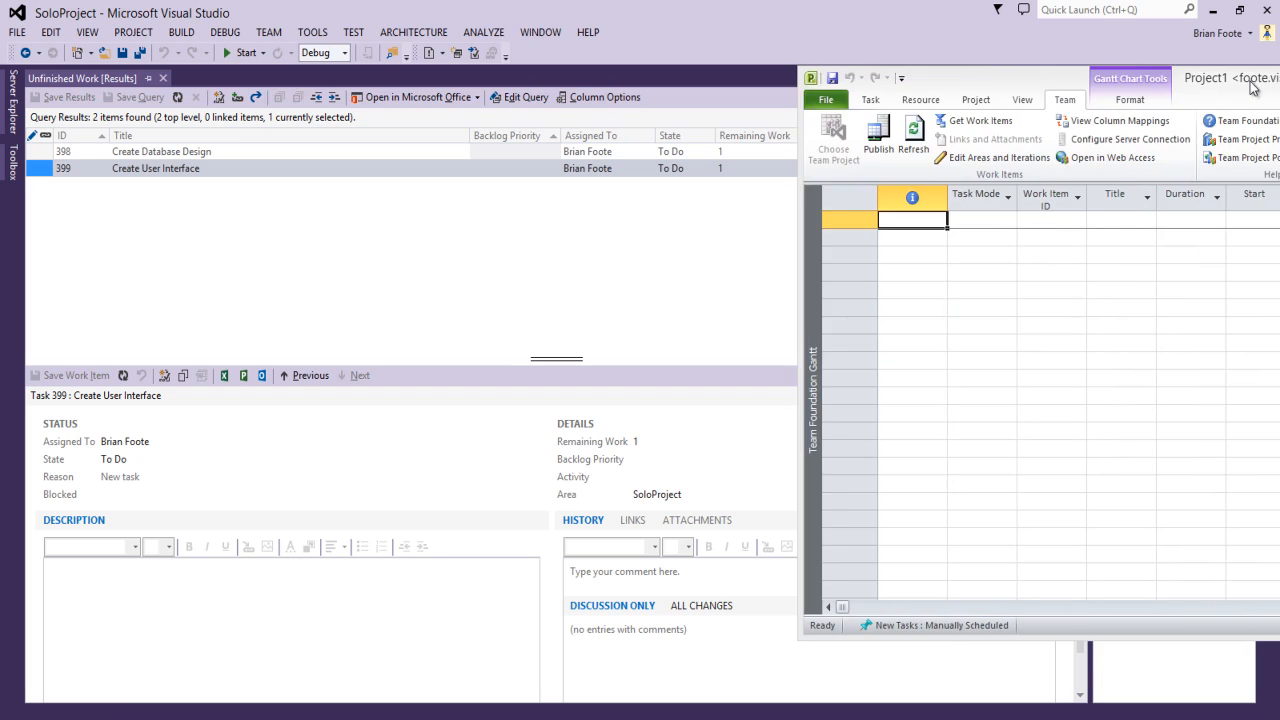
drag(1250, 72, 545, 68)
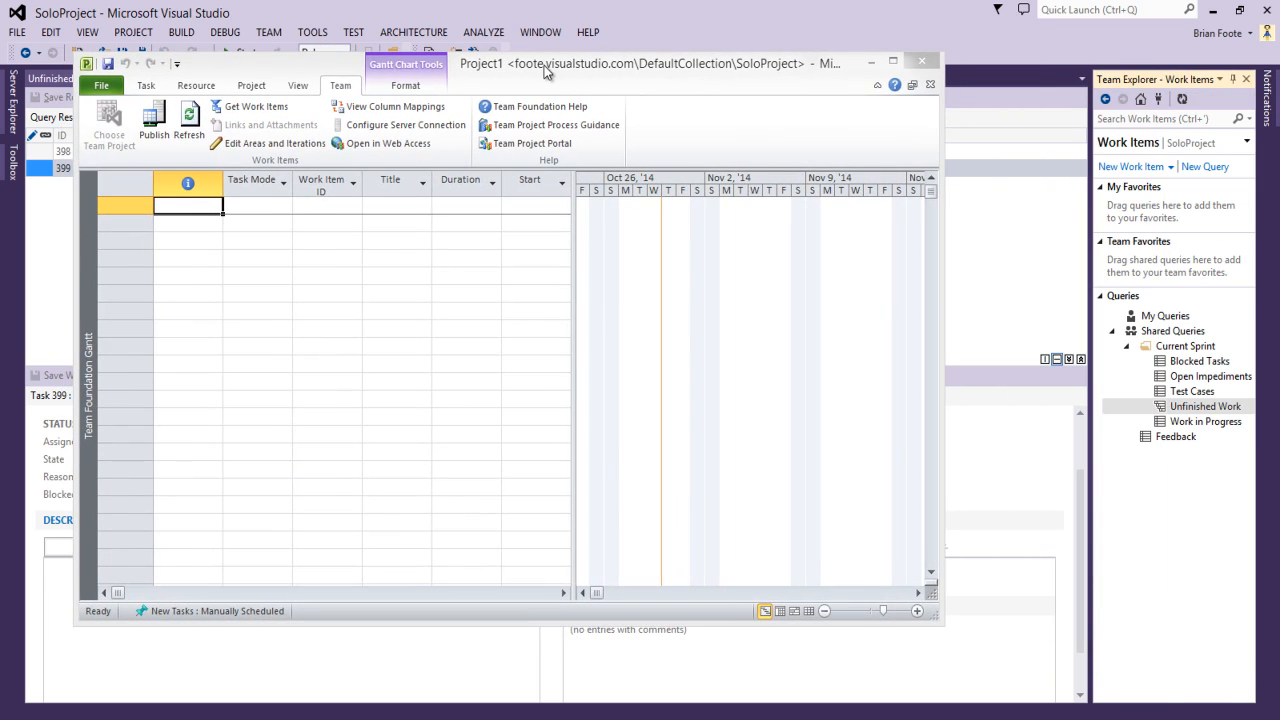
double_click(544, 65)
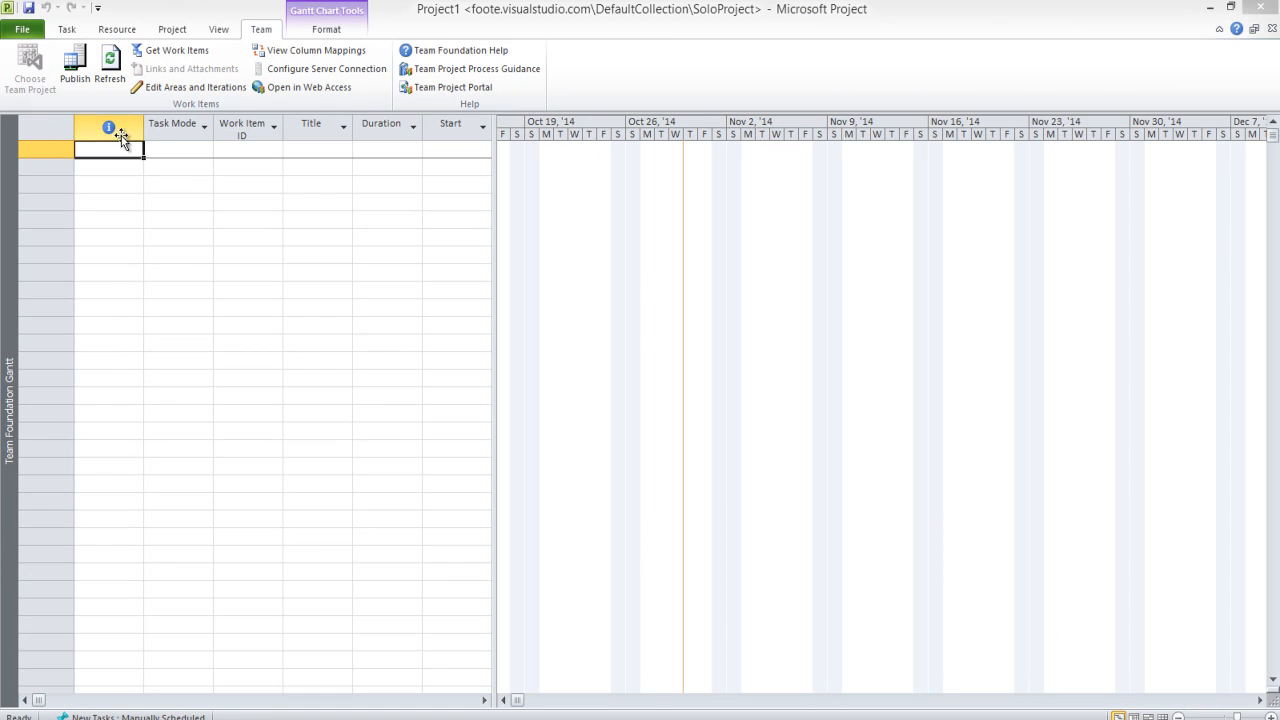
Get the team project's work items and add both Create Database Design and Create User Interface to the project plan.
click(175, 48)
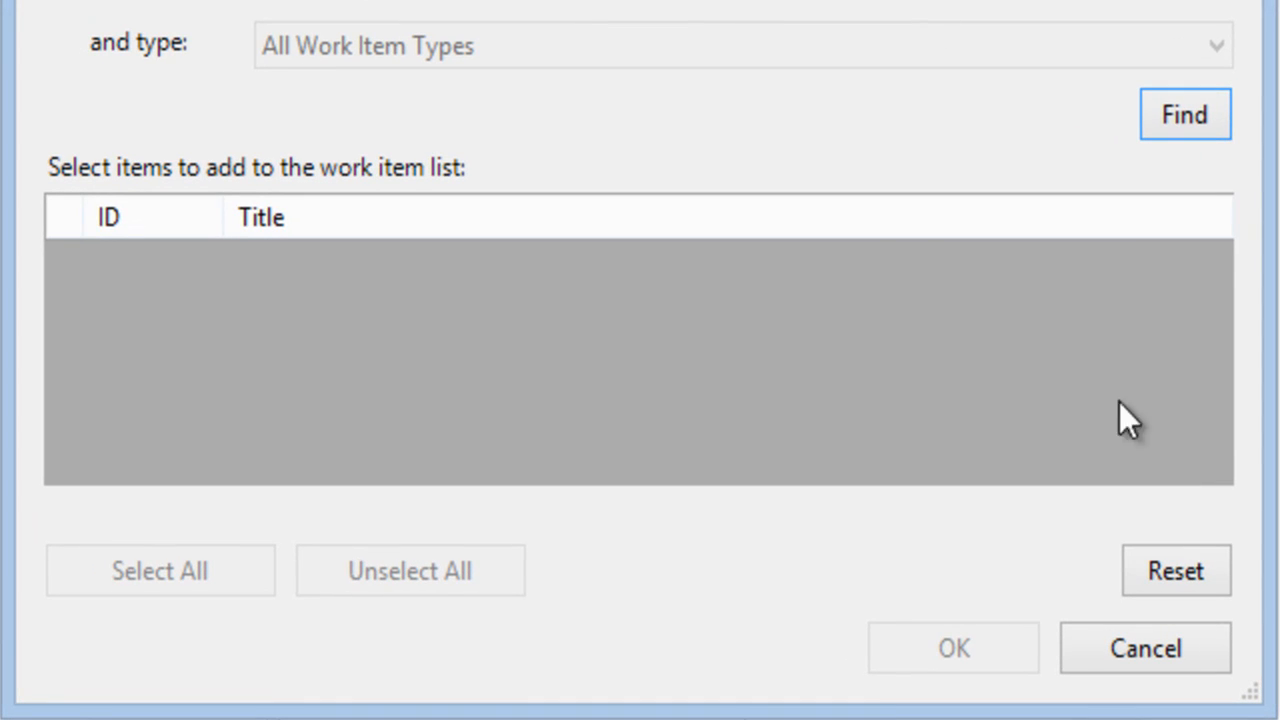
click(1200, 118)
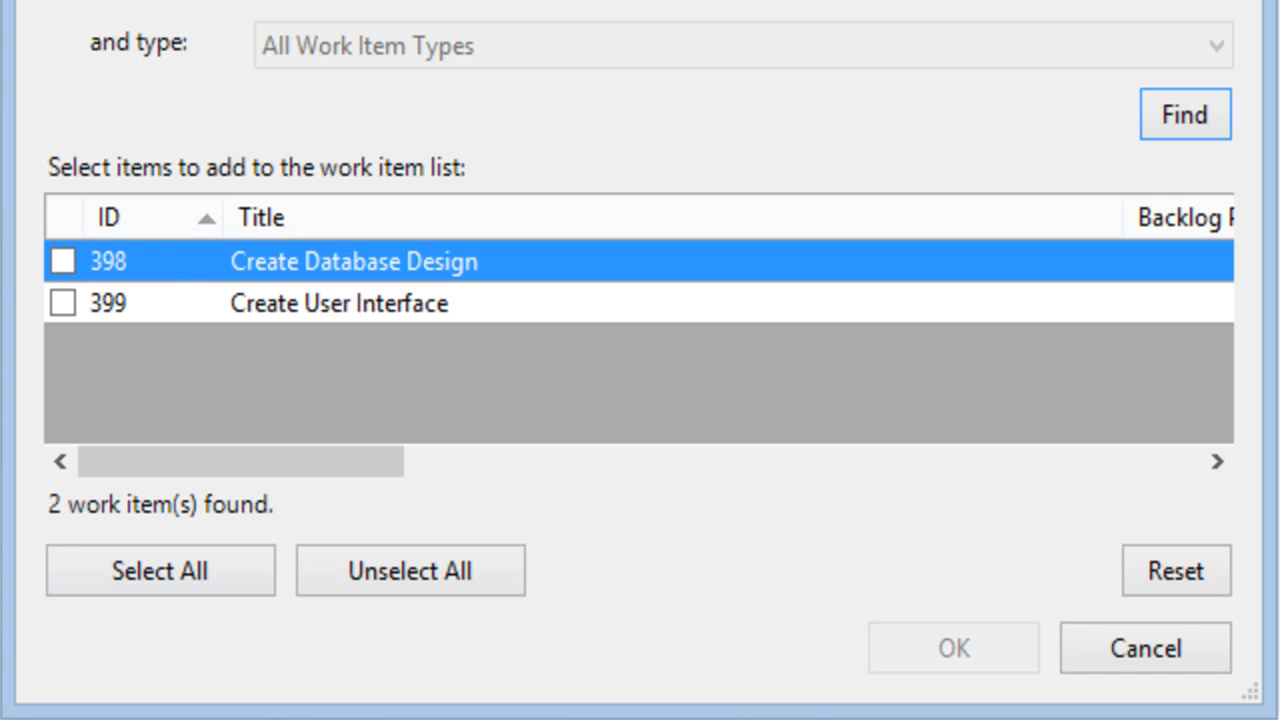
click(135, 571)
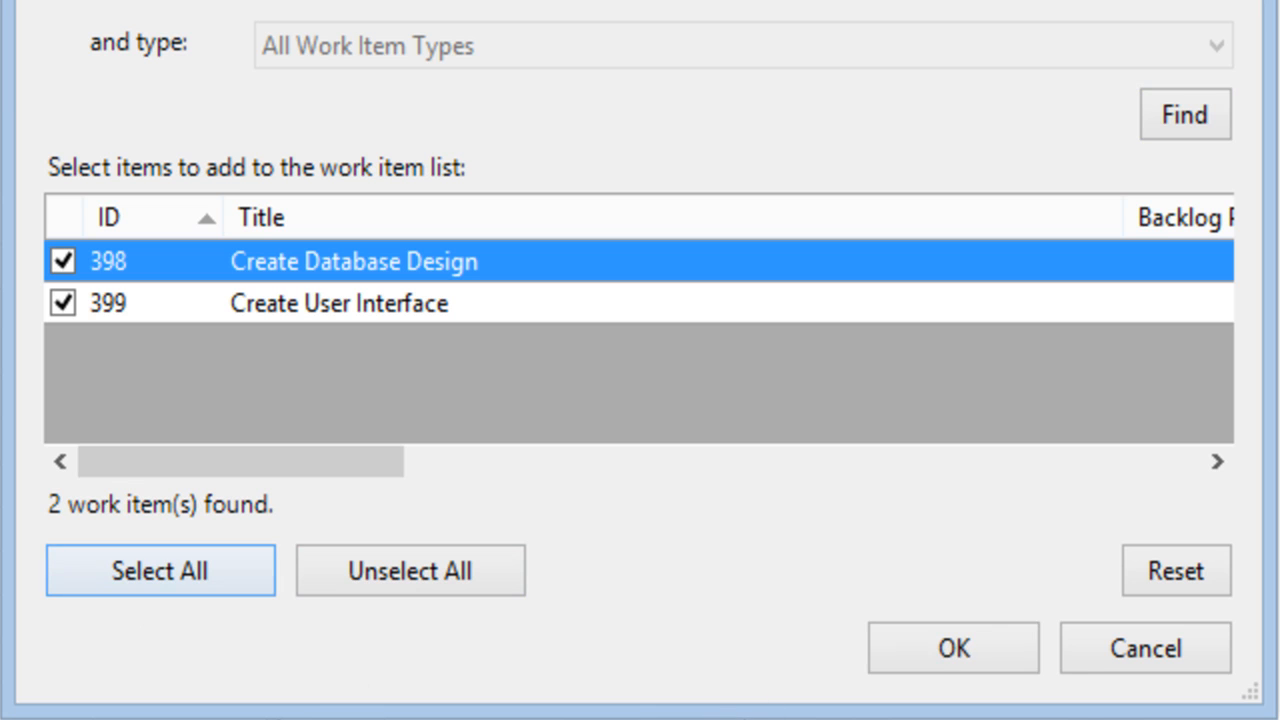
click(969, 642)
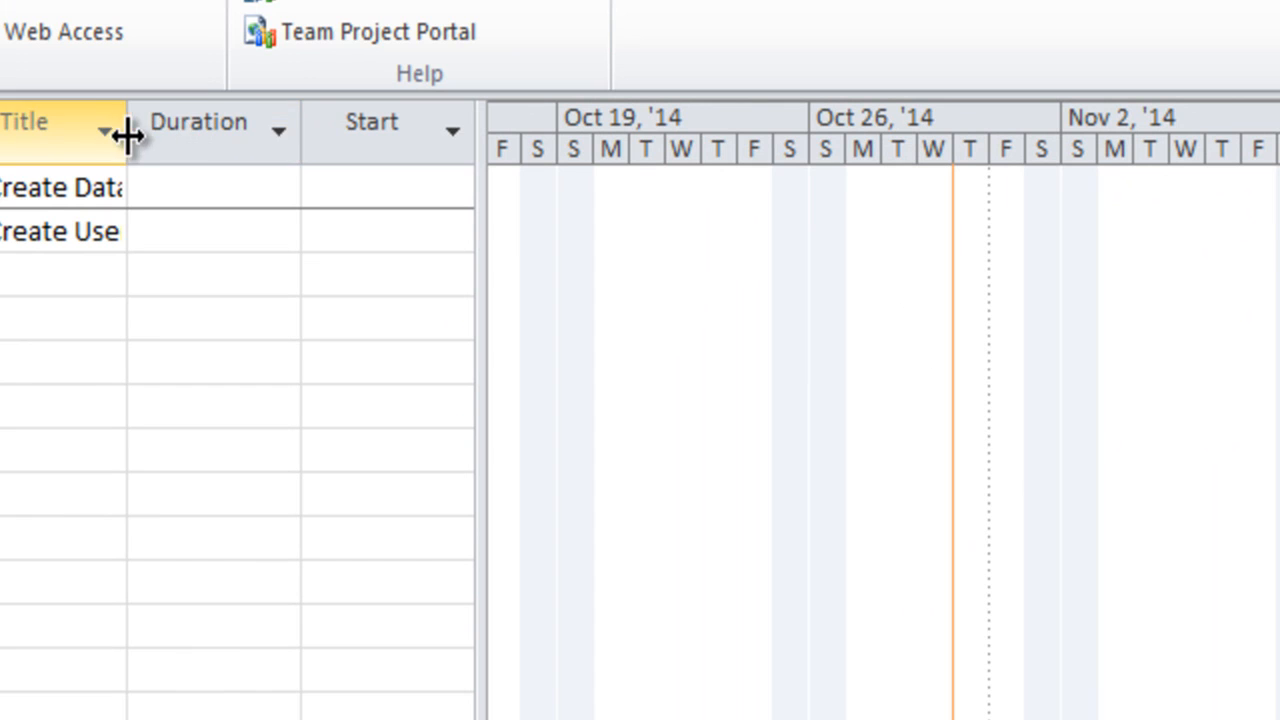
Widen the Title column to fit the task names, and enlarge the task table to show the columns up to Iteration Path.
drag(127, 135, 280, 151)
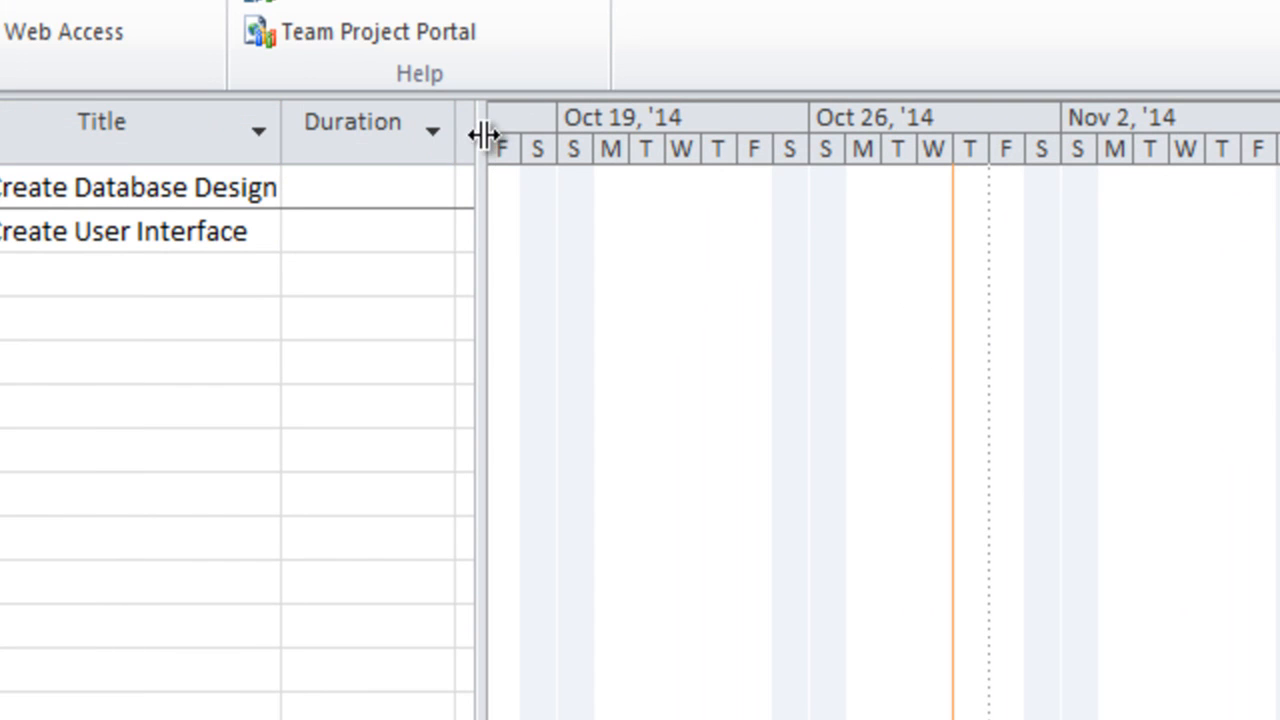
drag(480, 129, 1166, 229)
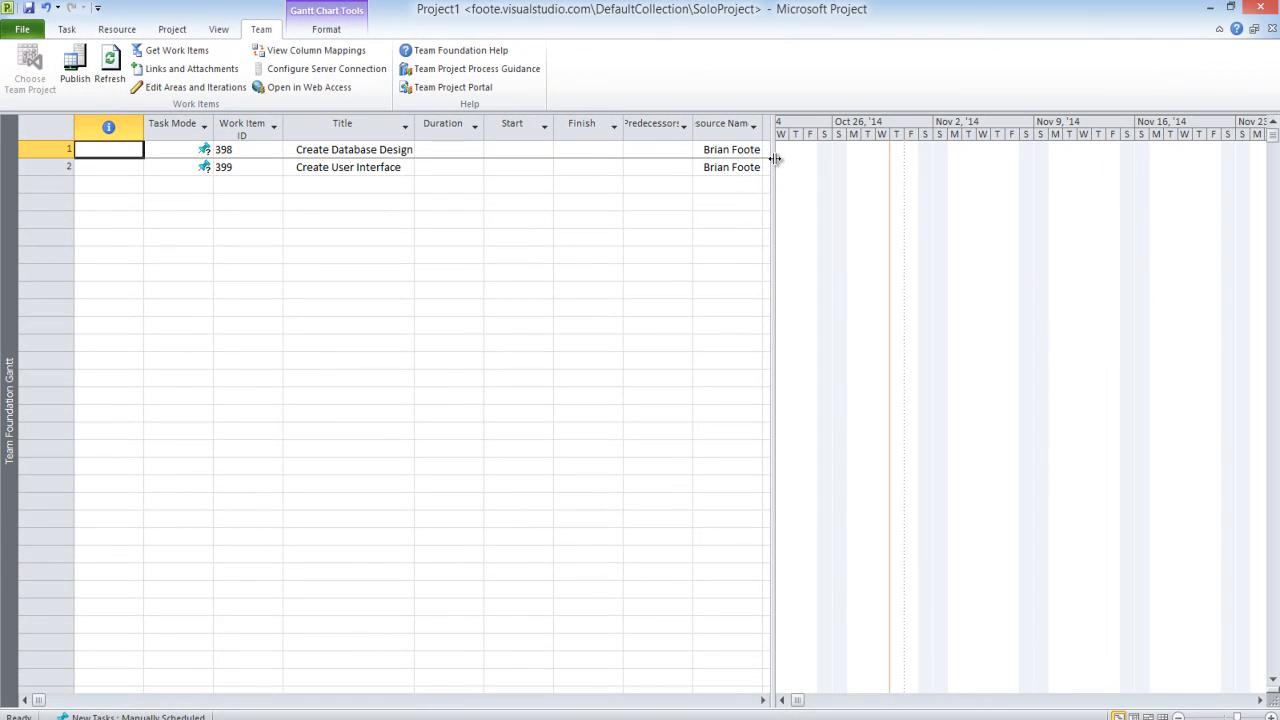
drag(775, 158, 1012, 175)
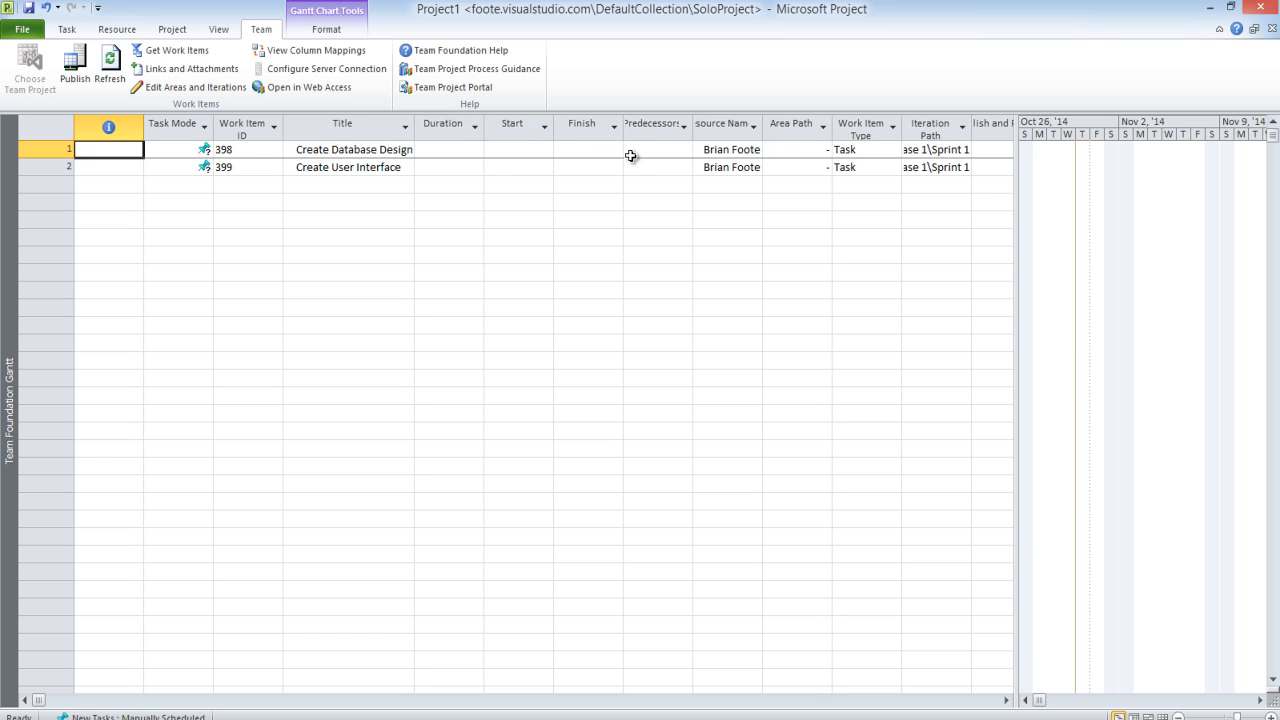
Set the duration to 1 day for Create Database Design and 2 days for Create User Interface.
click(468, 151)
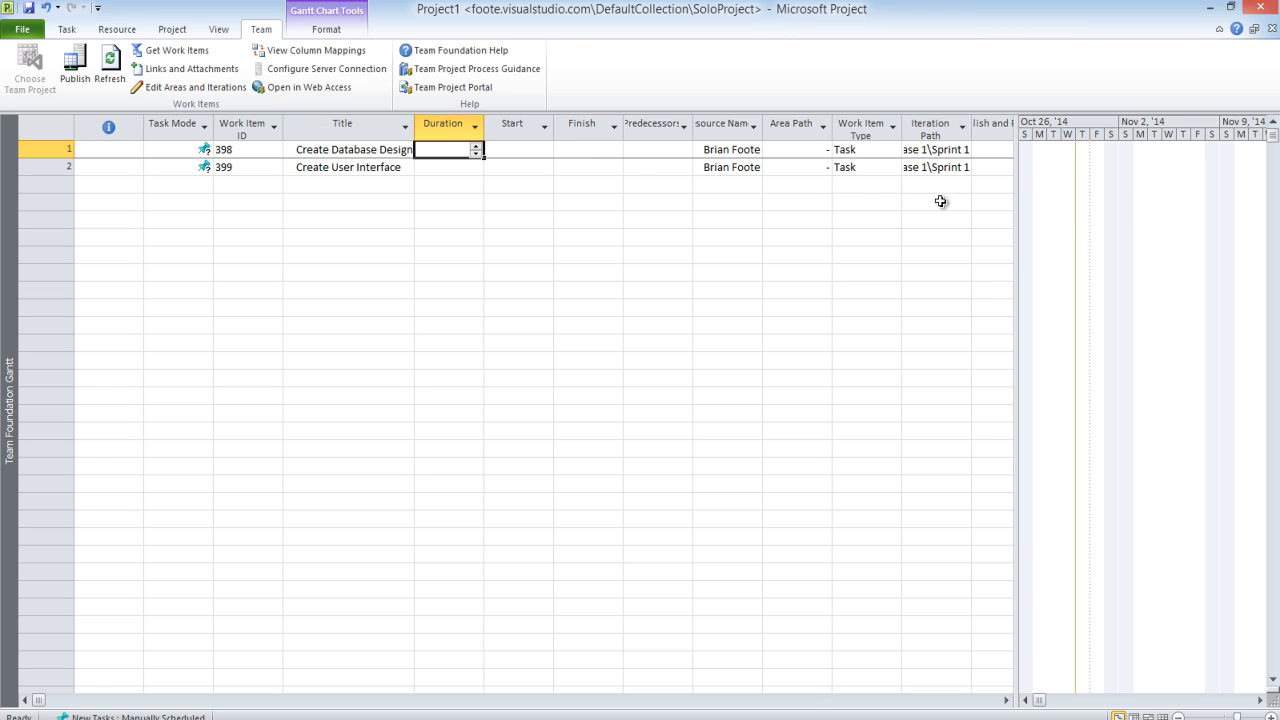
click(476, 147)
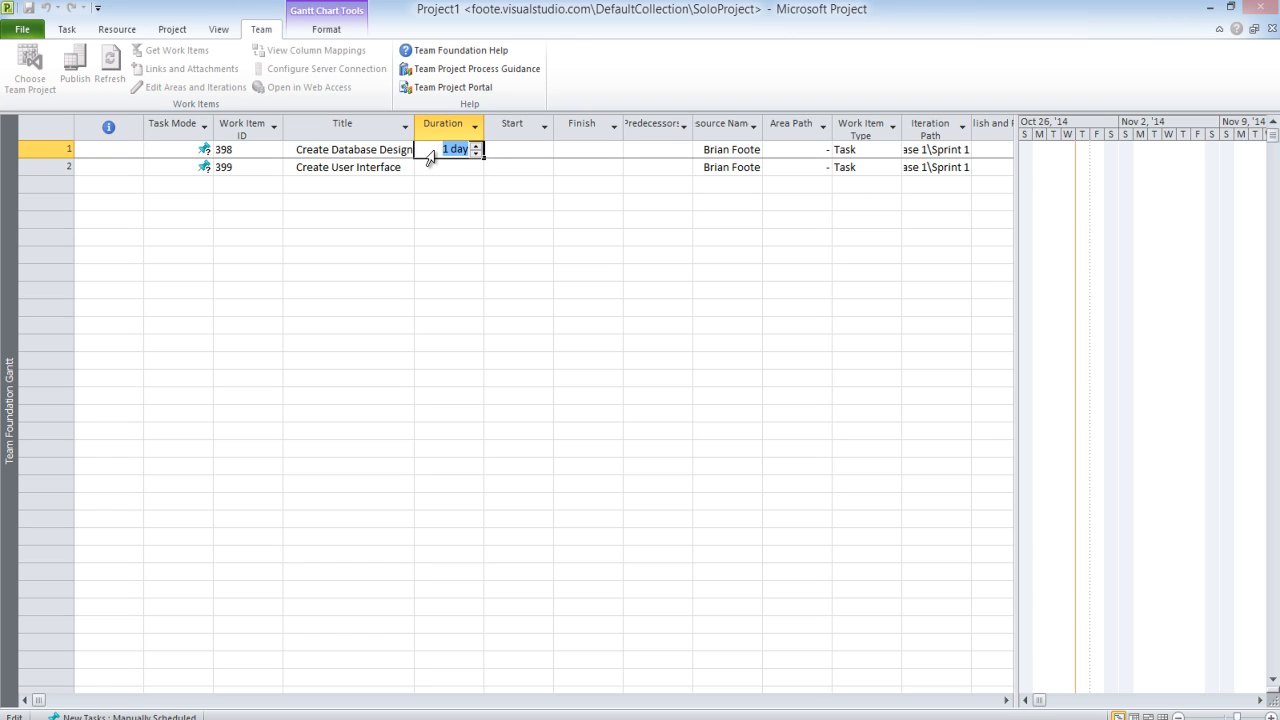
click(495, 150)
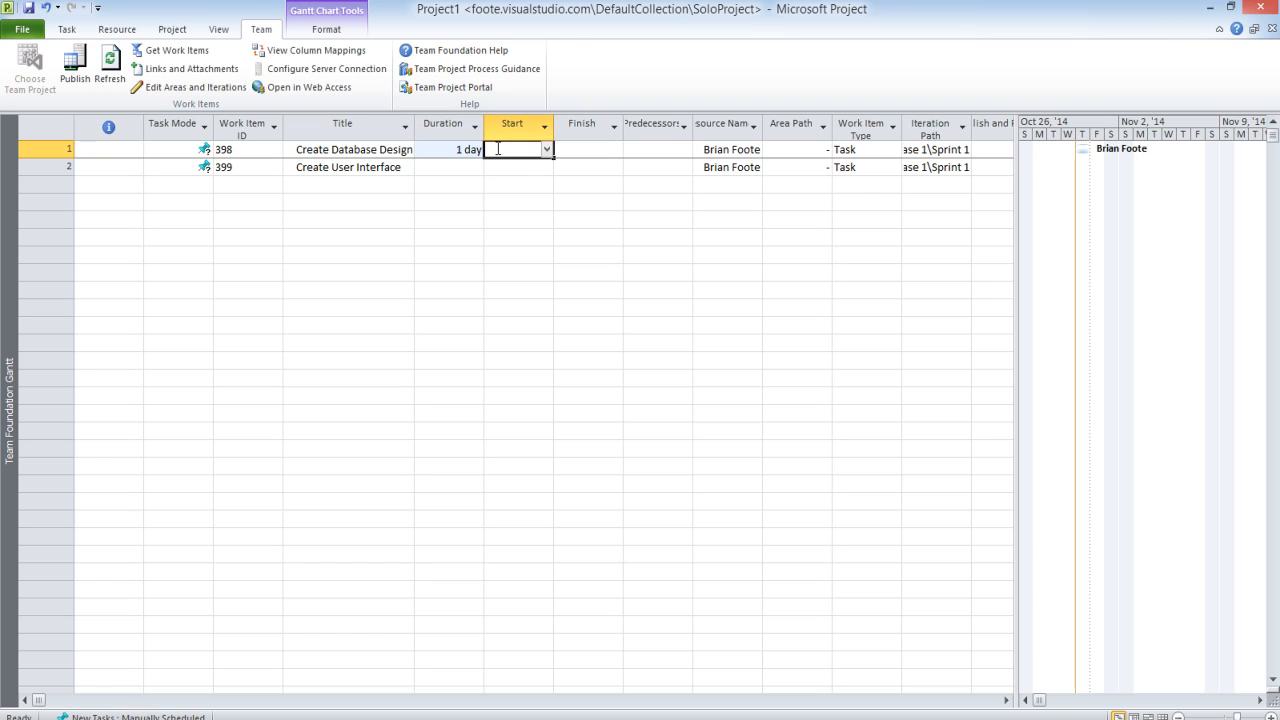
click(452, 167)
click(476, 165)
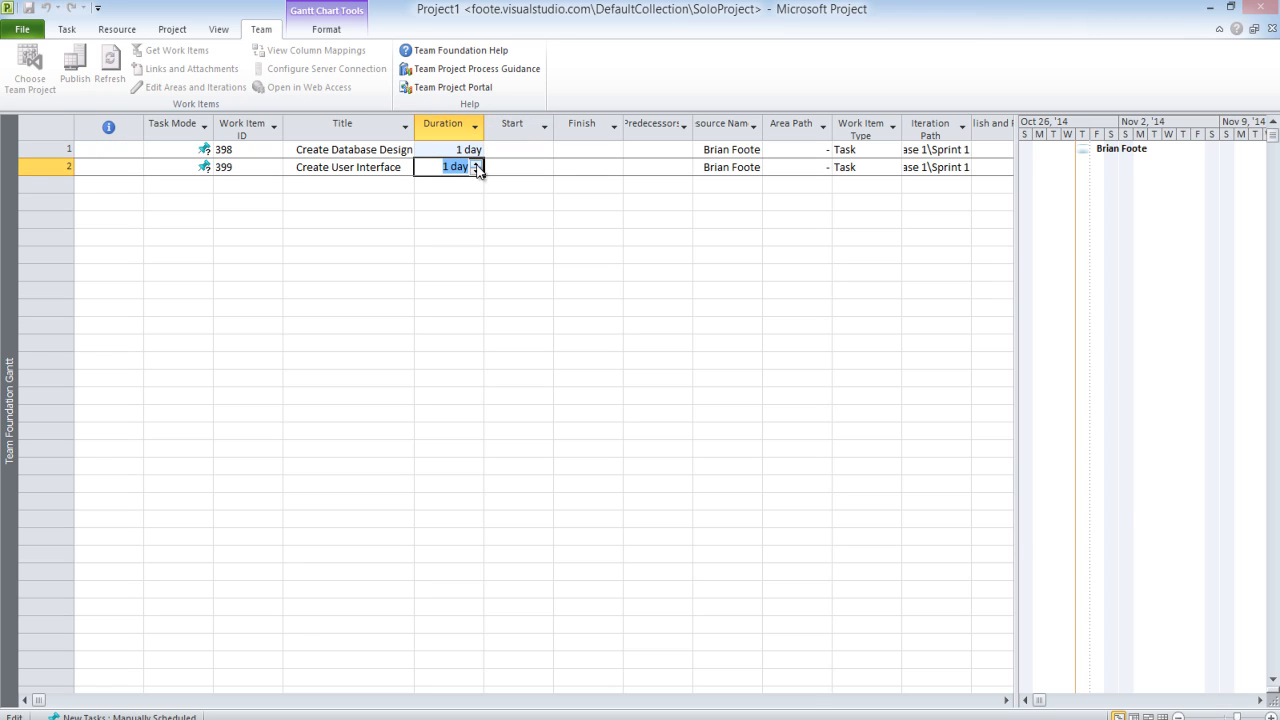
click(497, 160)
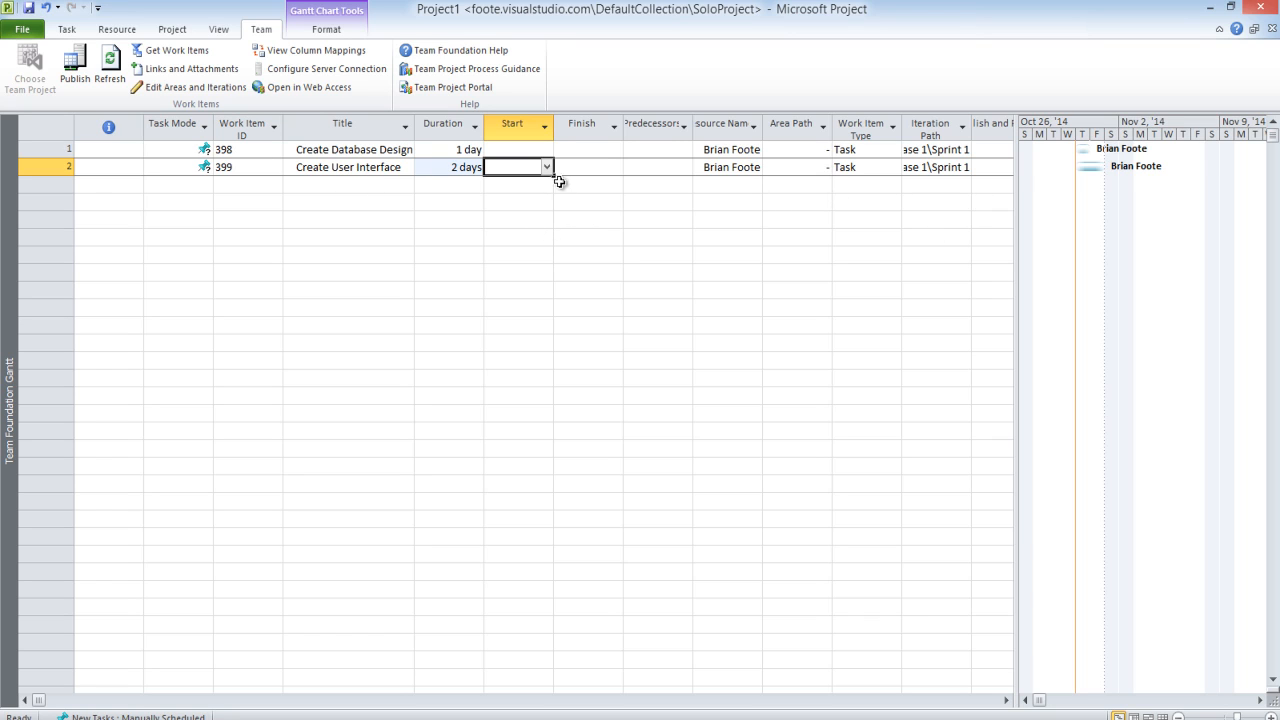
Make task 1, Create Database Design, the predecessor of Create User Interface.
click(665, 151)
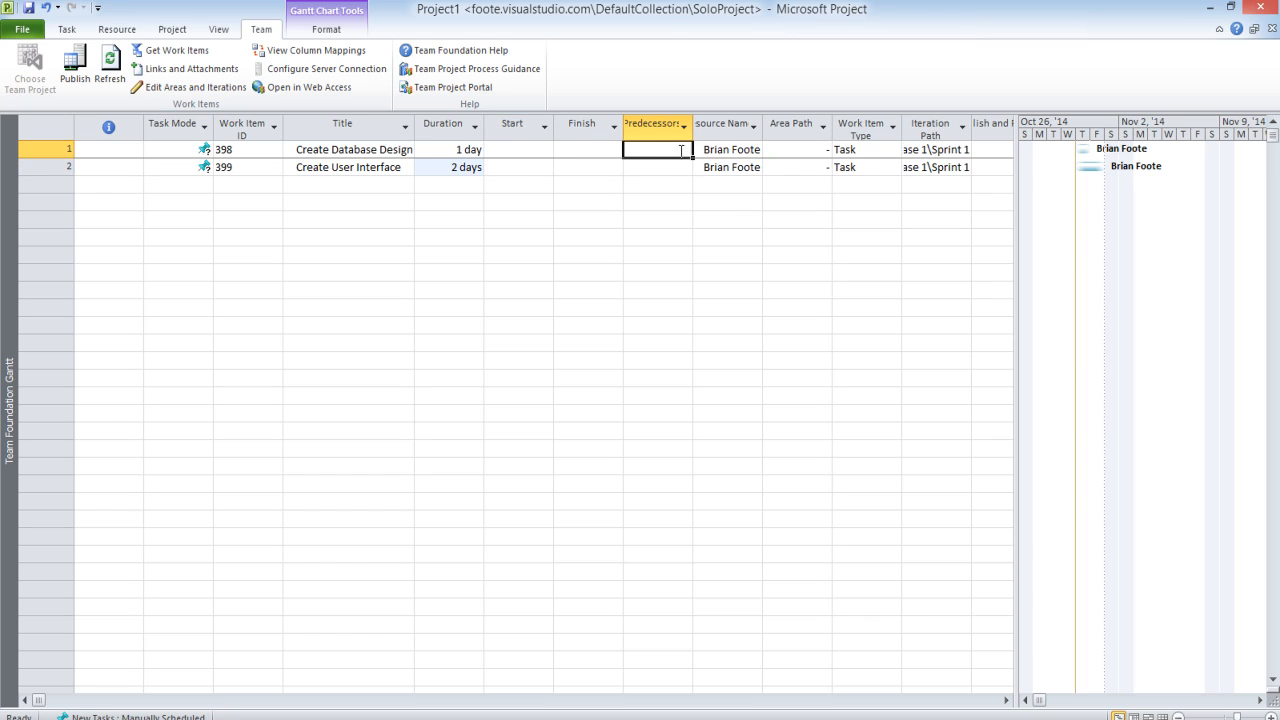
click(642, 168)
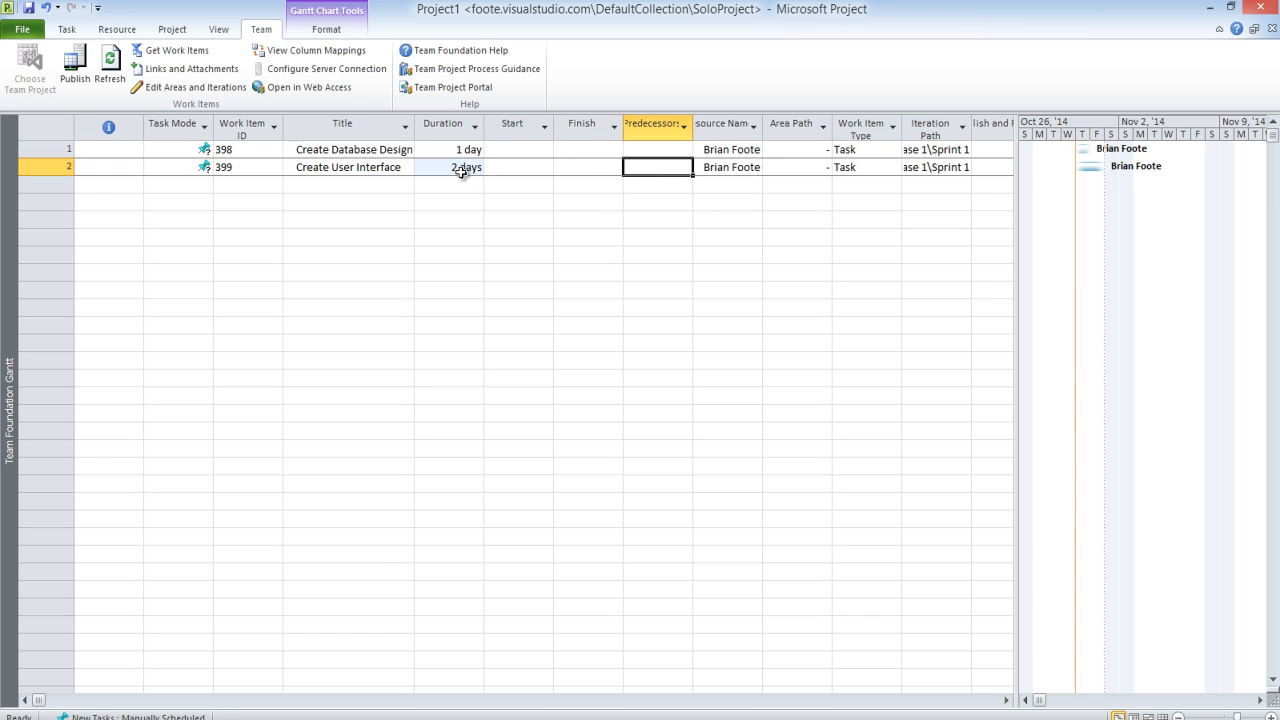
text(1)
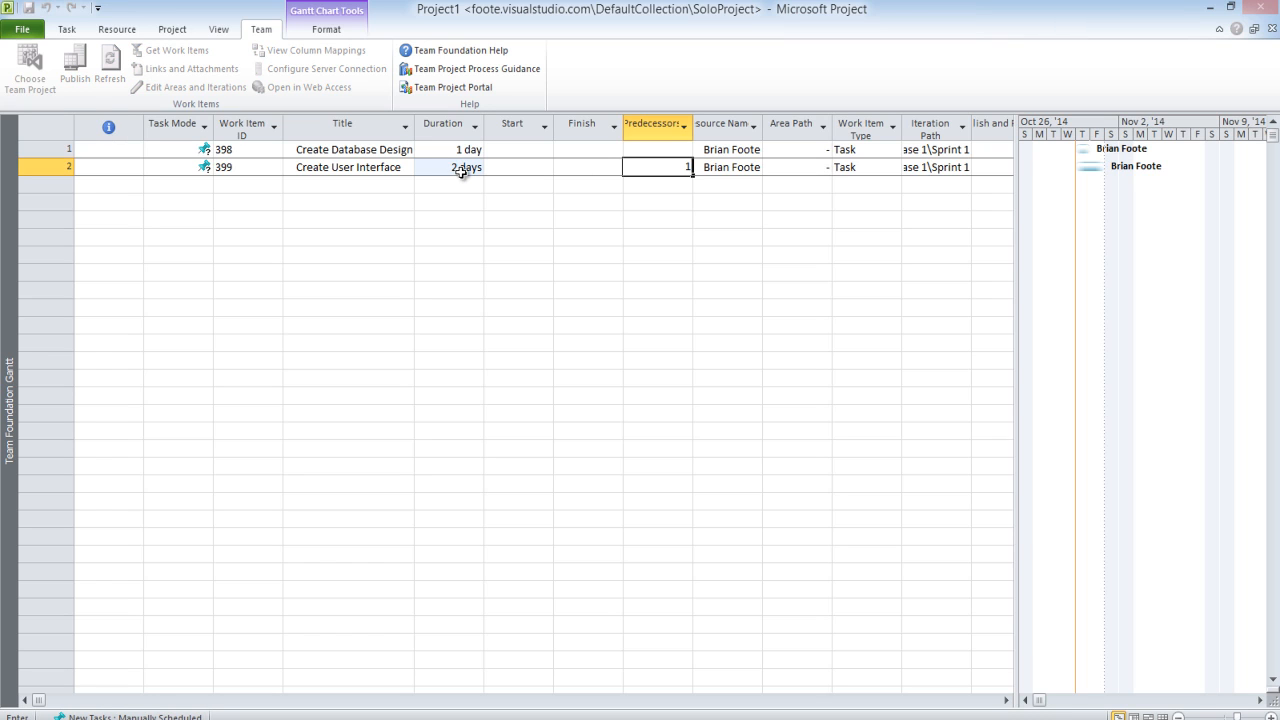
key(Tab)
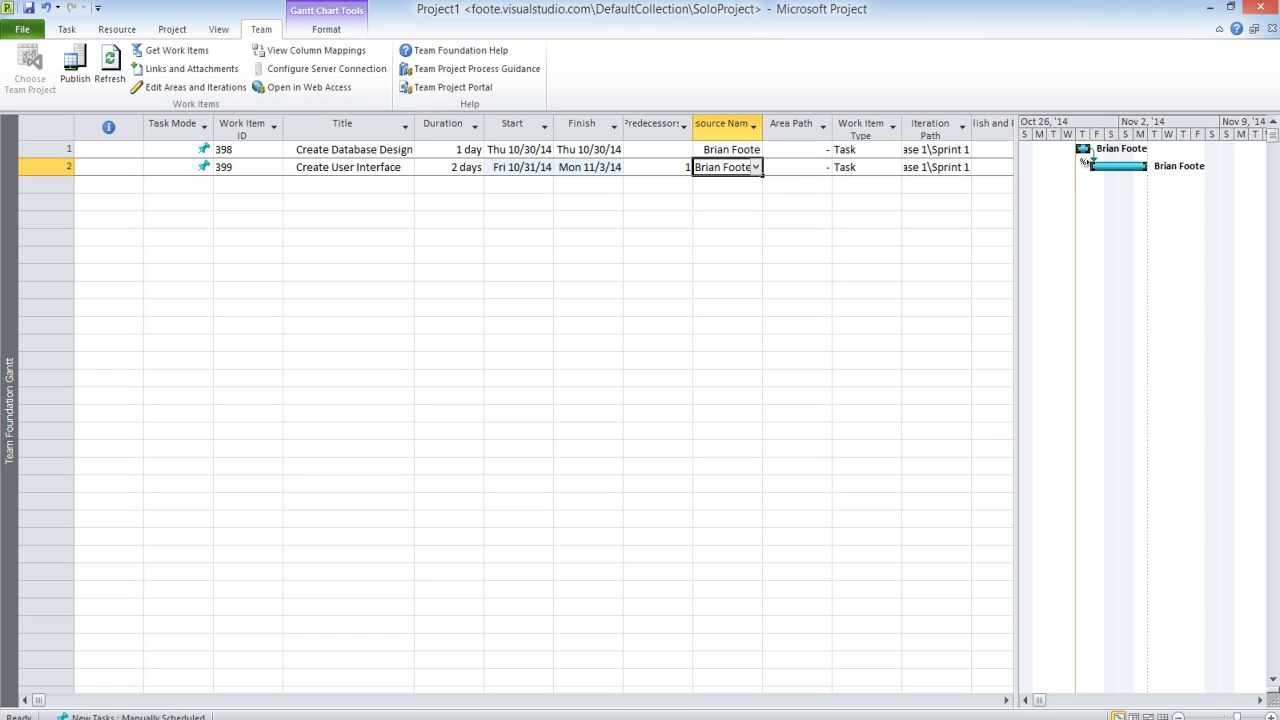
click(494, 150)
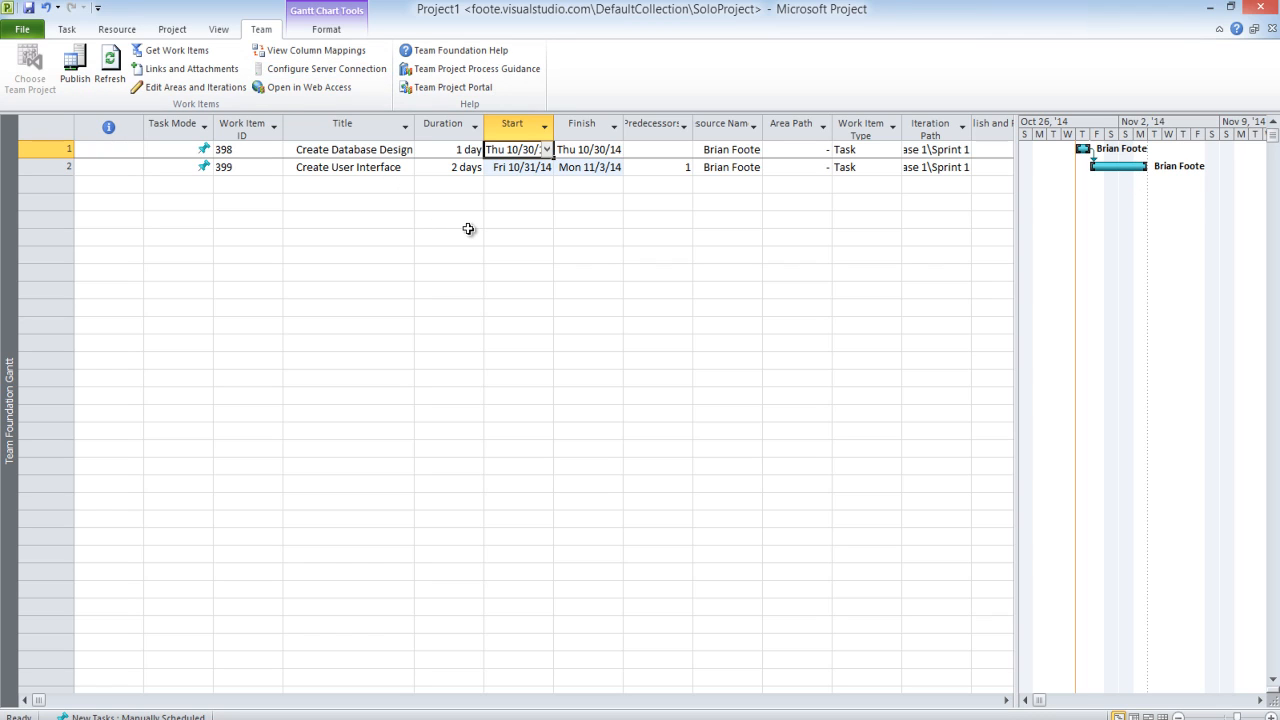
View the sort and filter options of the Publish and Refresh column, and close them without applying any.
click(1007, 700)
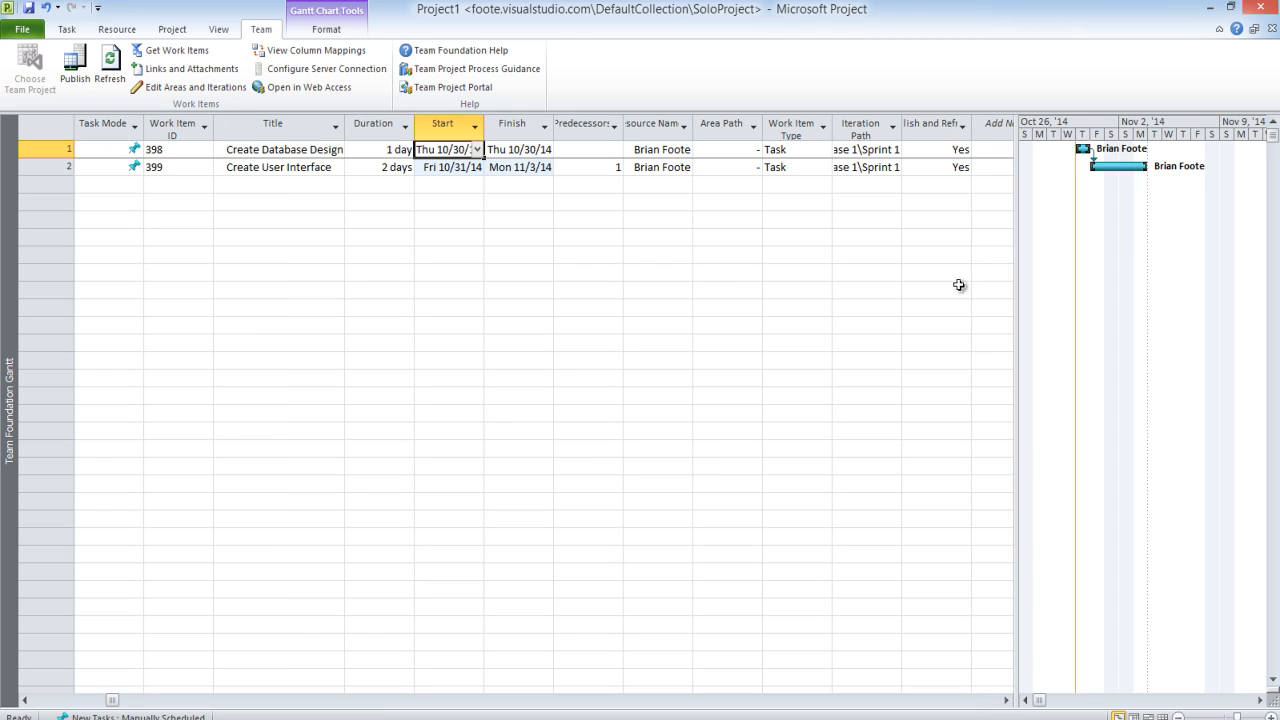
click(962, 126)
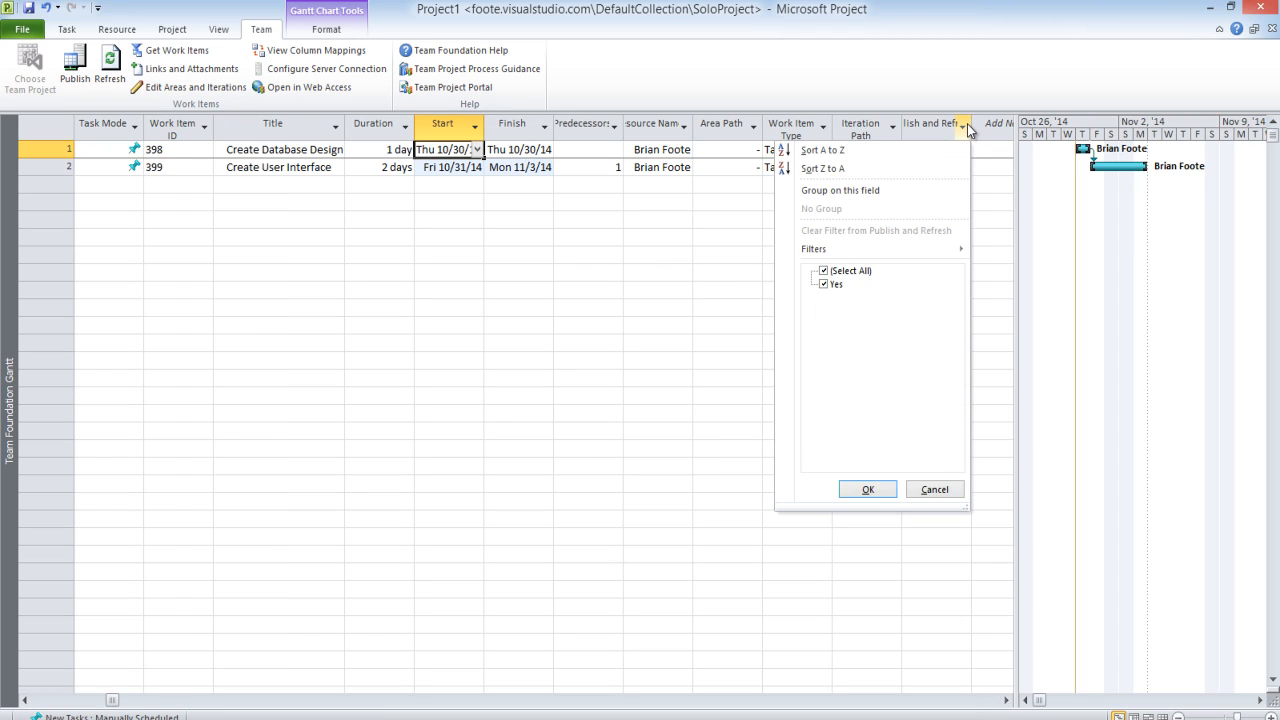
click(966, 127)
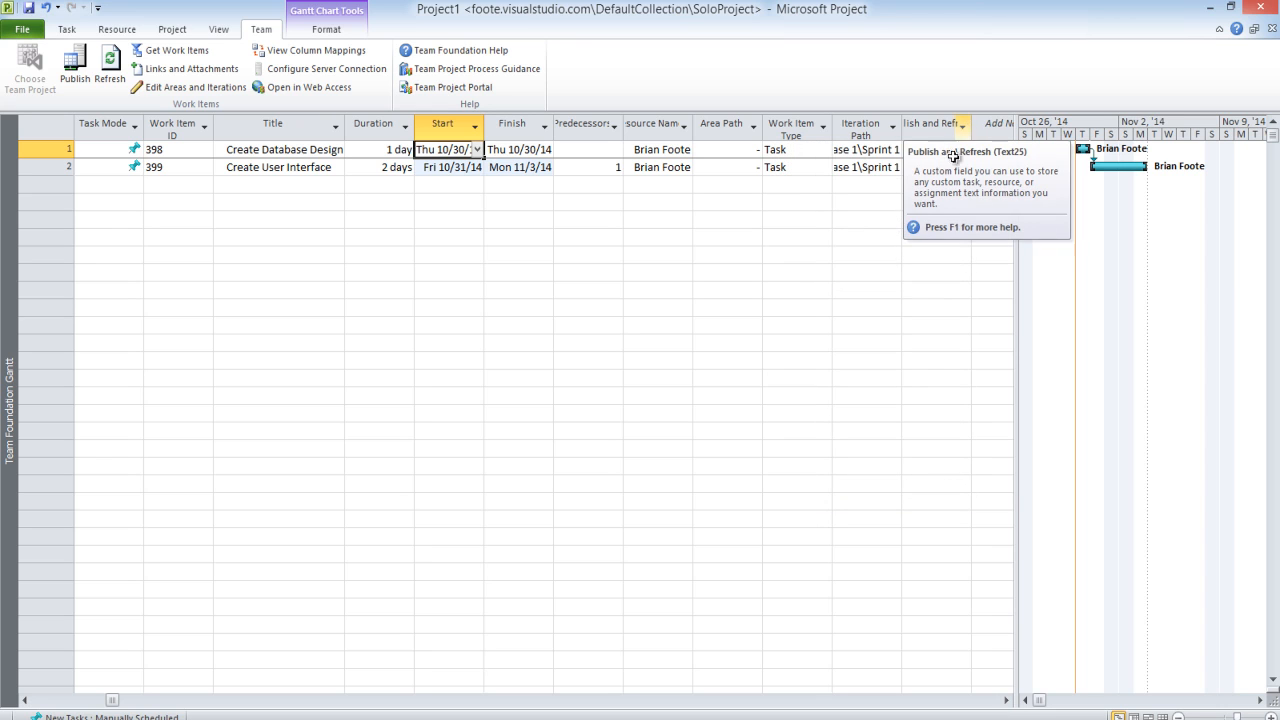
click(895, 236)
Browse the fields available for a new column after Publish and Refresh, without adding one.
click(1005, 700)
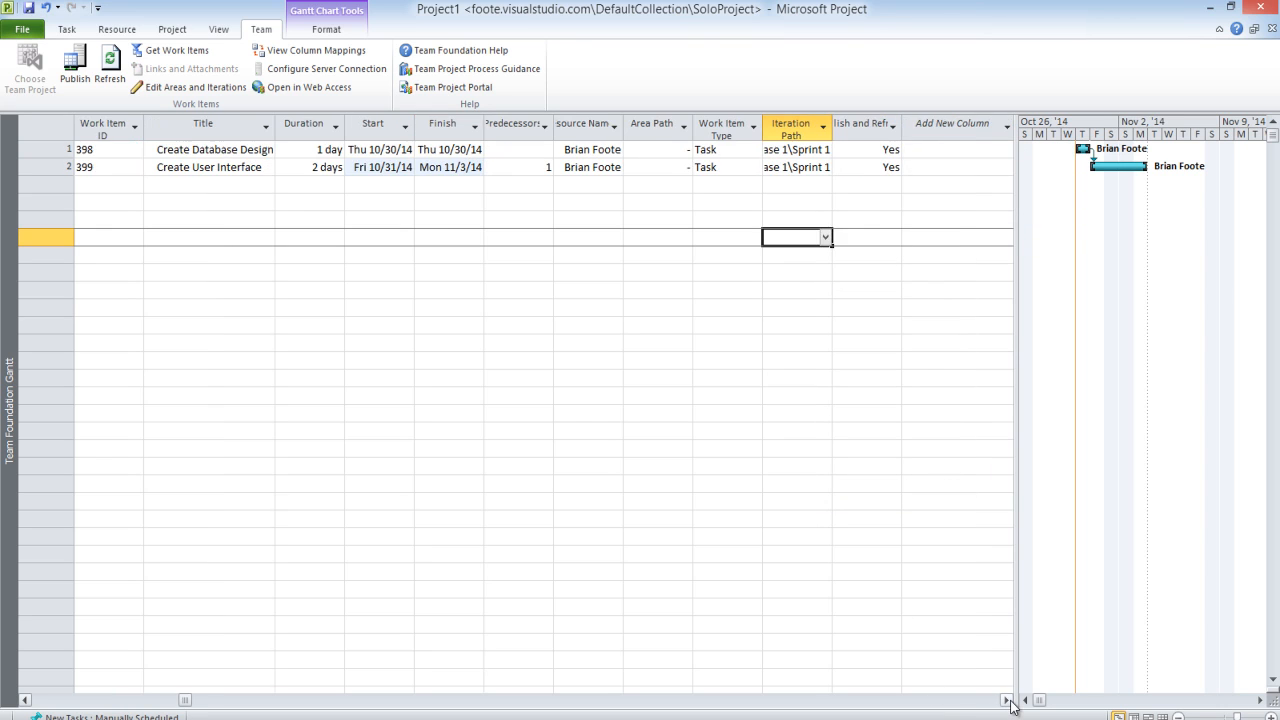
click(1005, 700)
click(1005, 700)
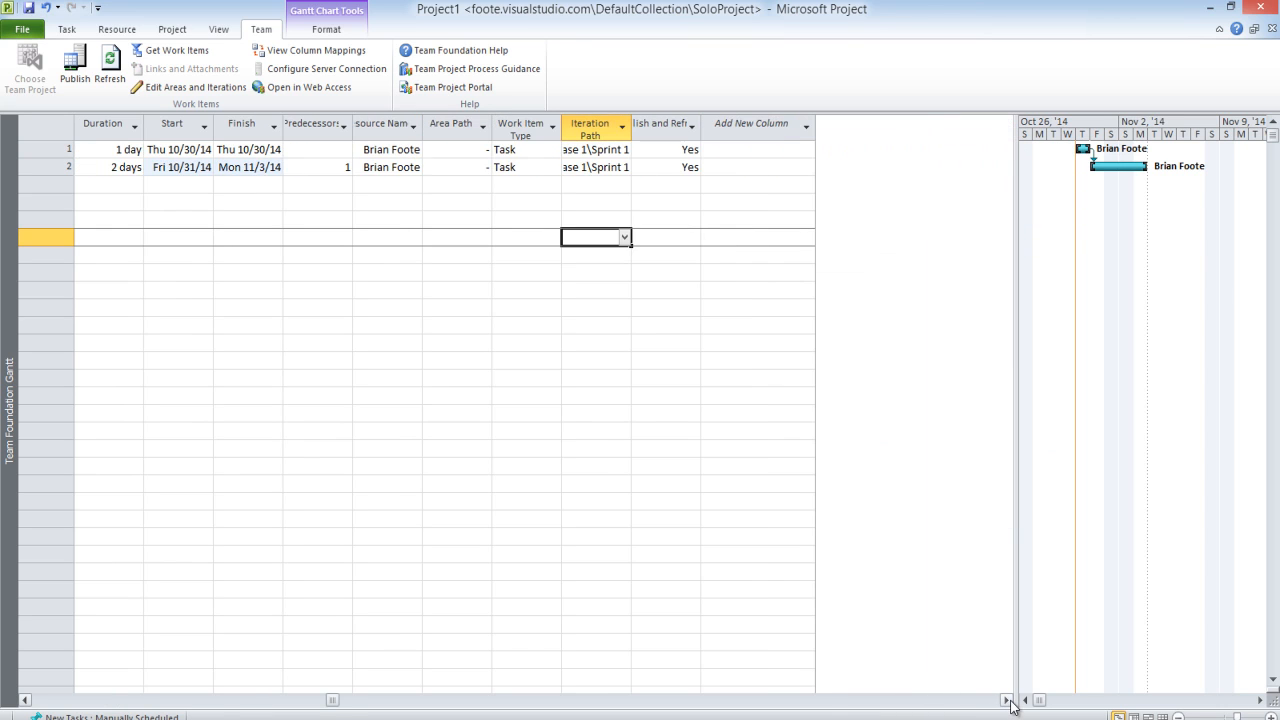
click(789, 123)
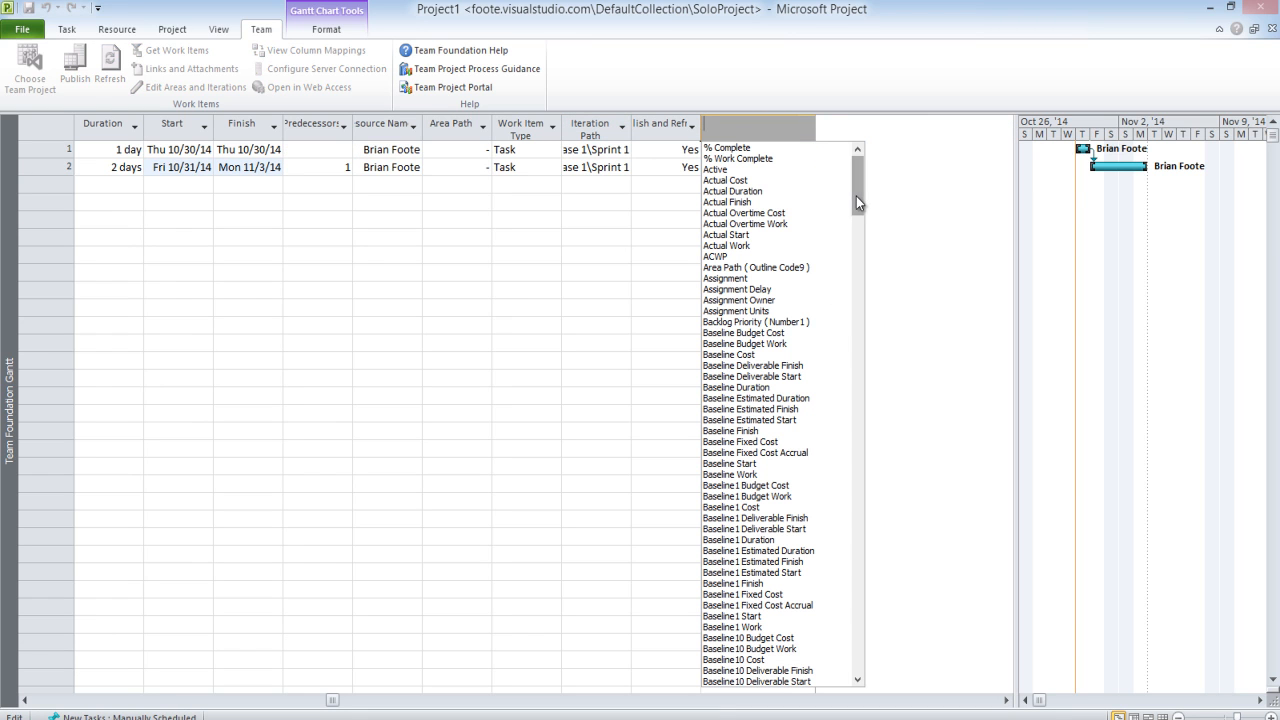
mouse_move(856, 196)
mouse_down()
mouse_move(856, 578)
mouse_move(889, 680)
mouse_move(856, 186)
mouse_up()
click(694, 59)
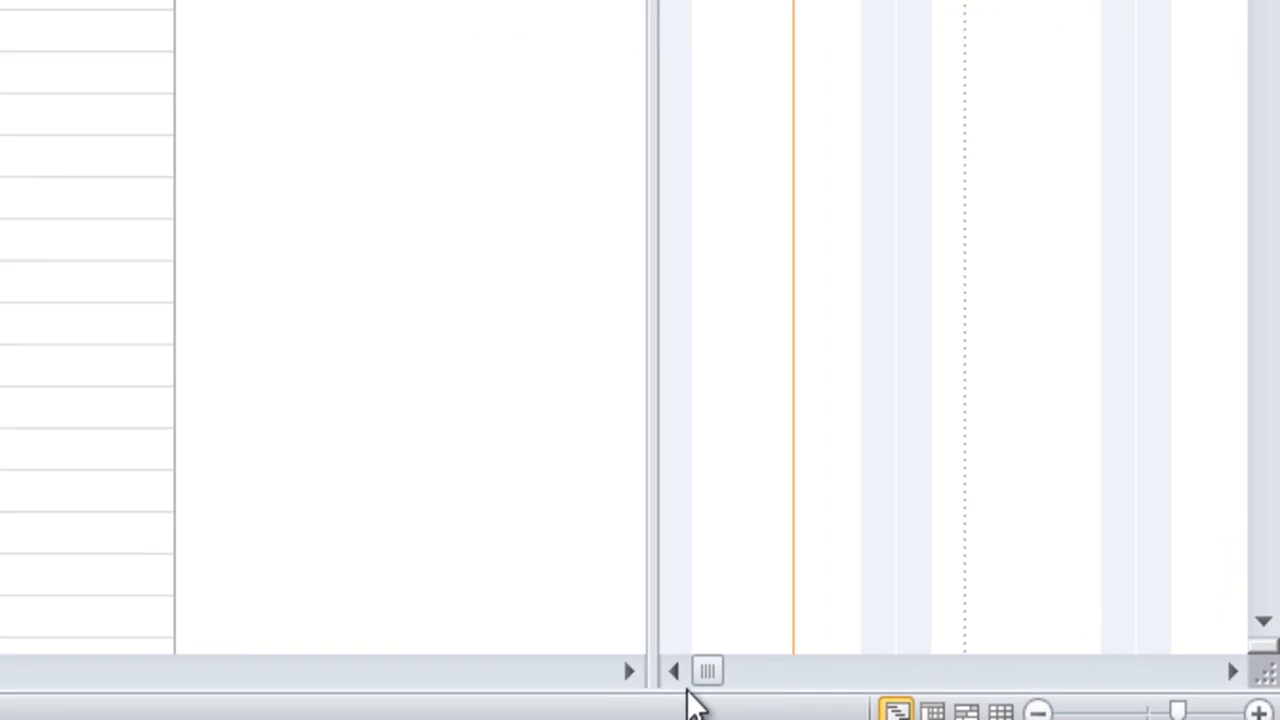
click(1026, 702)
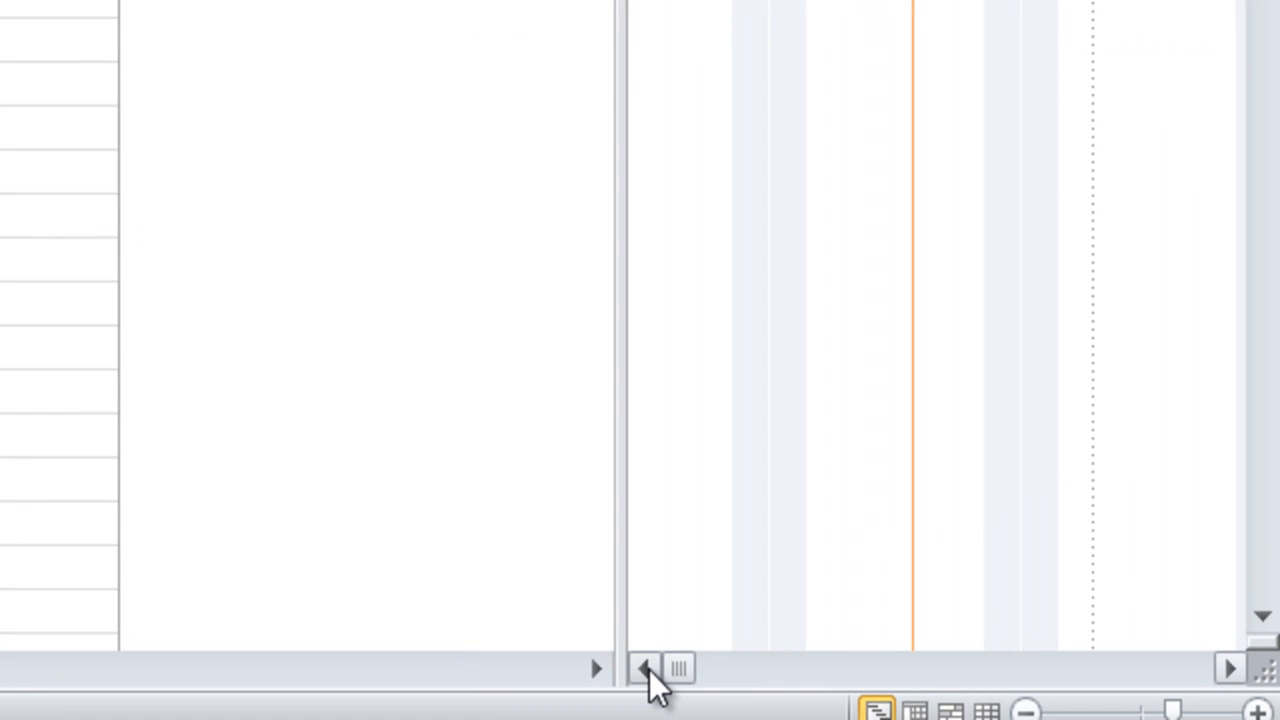
click(645, 668)
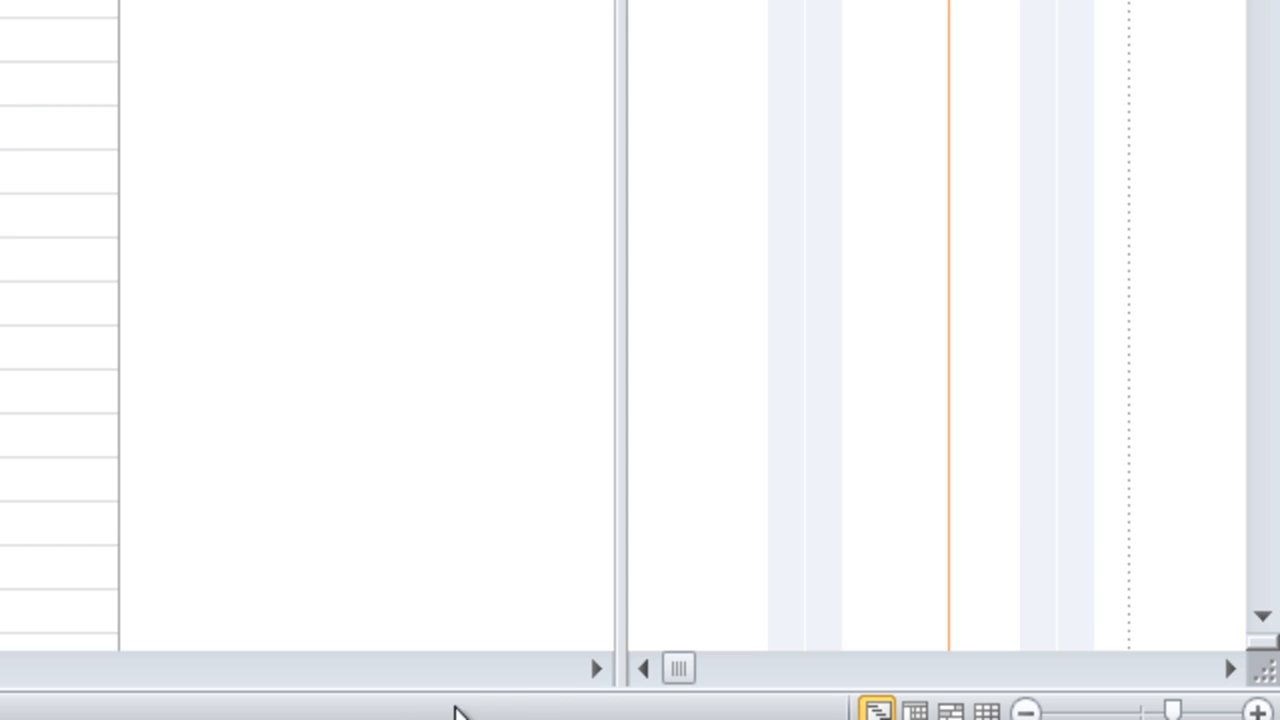
Examine the Gantt chart timeline around the scheduled bars of the two tasks.
click(645, 668)
click(645, 668)
click(650, 668)
click(650, 668)
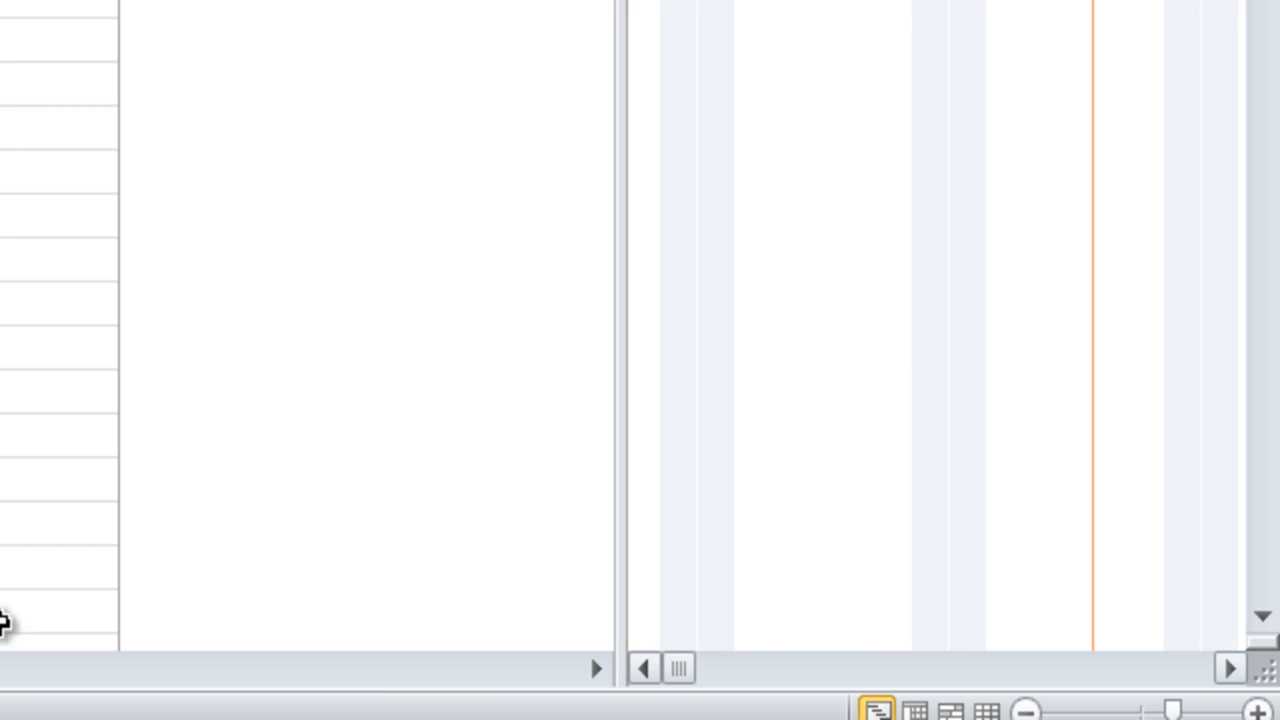
scroll(307, 380, left, 1)
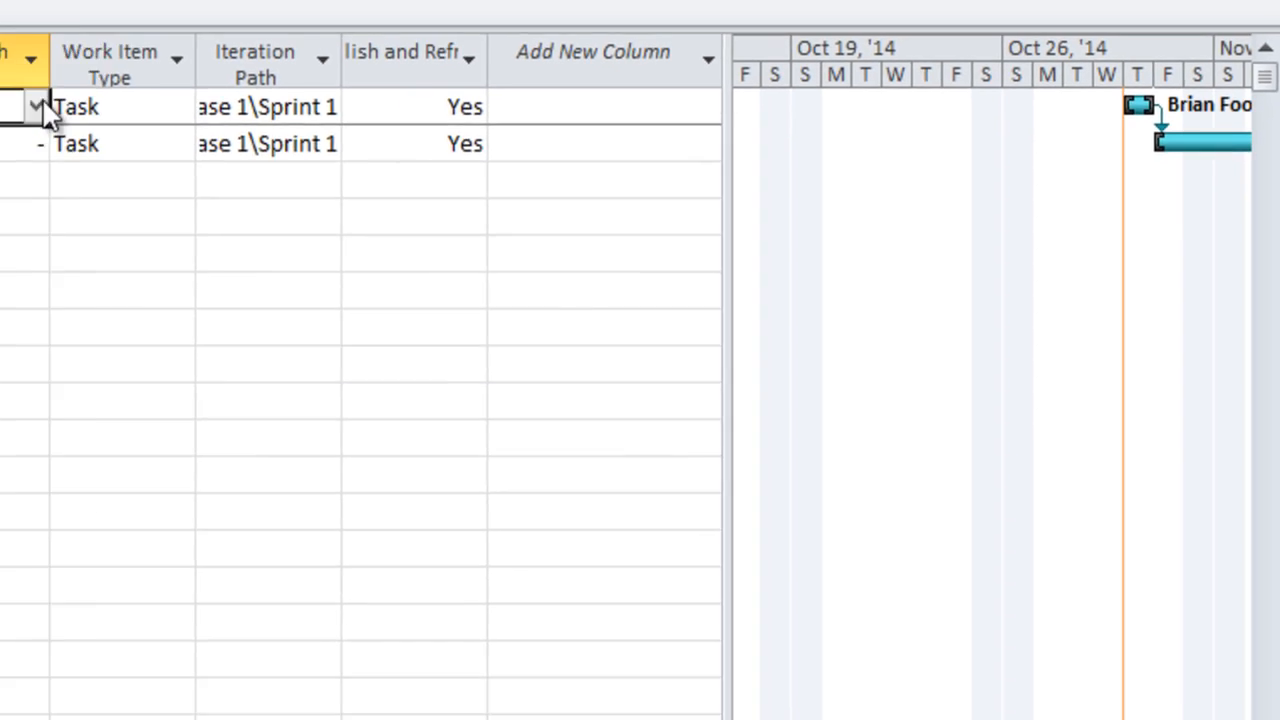
Check the Area Path value of Create Database Design, and leave the cell without changing it.
click(42, 107)
click(656, 147)
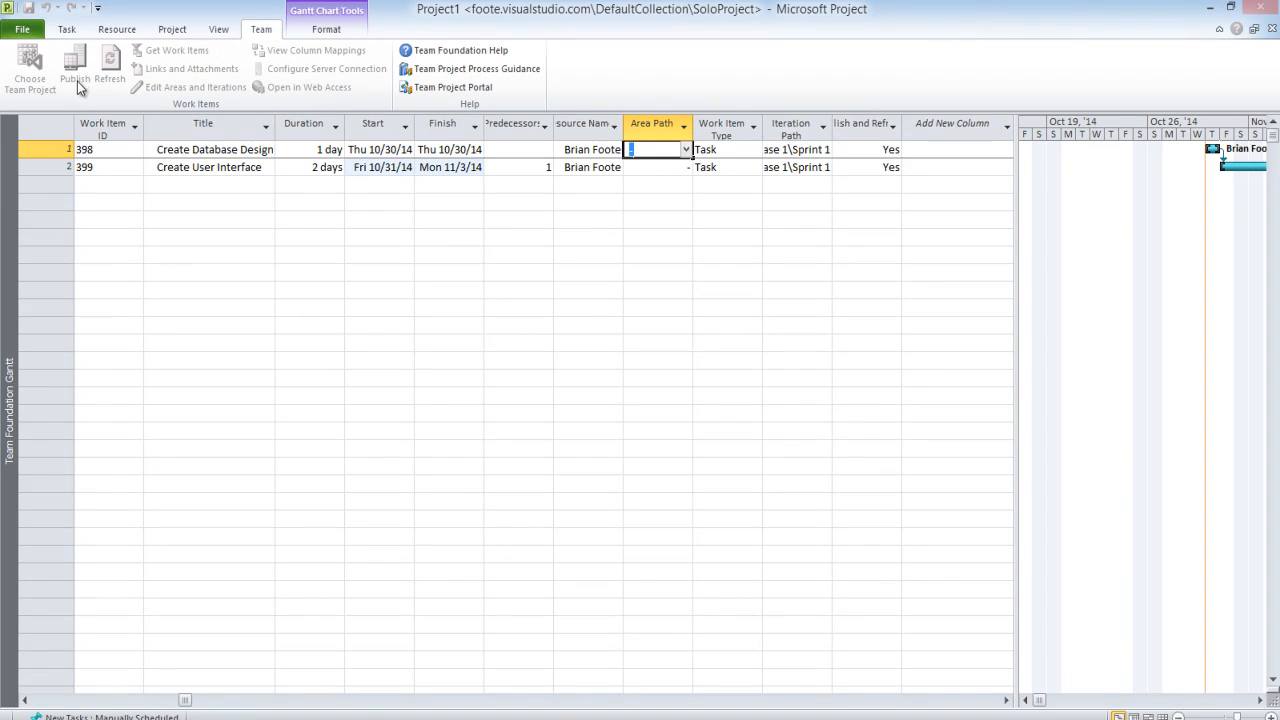
click(497, 185)
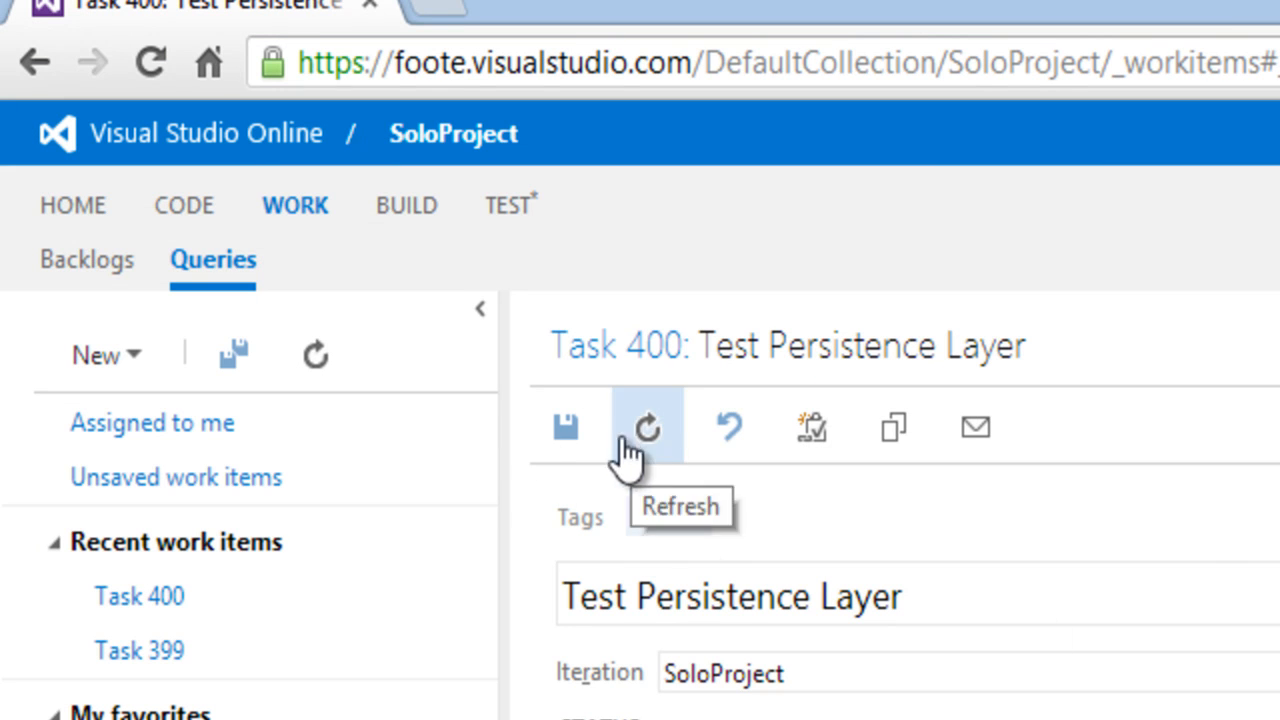
Switch to Visual Studio Online and review the details of task 399, Create User Interface, and task 398, Create Database Design.
click(160, 598)
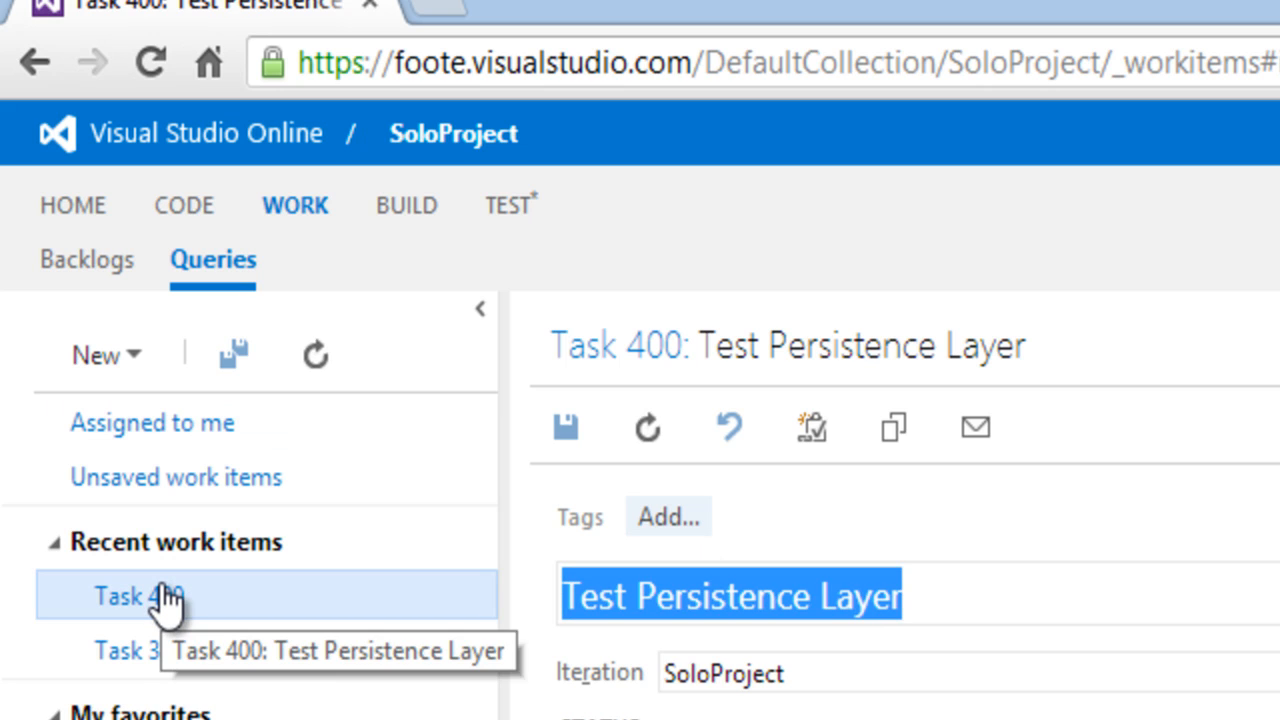
click(130, 438)
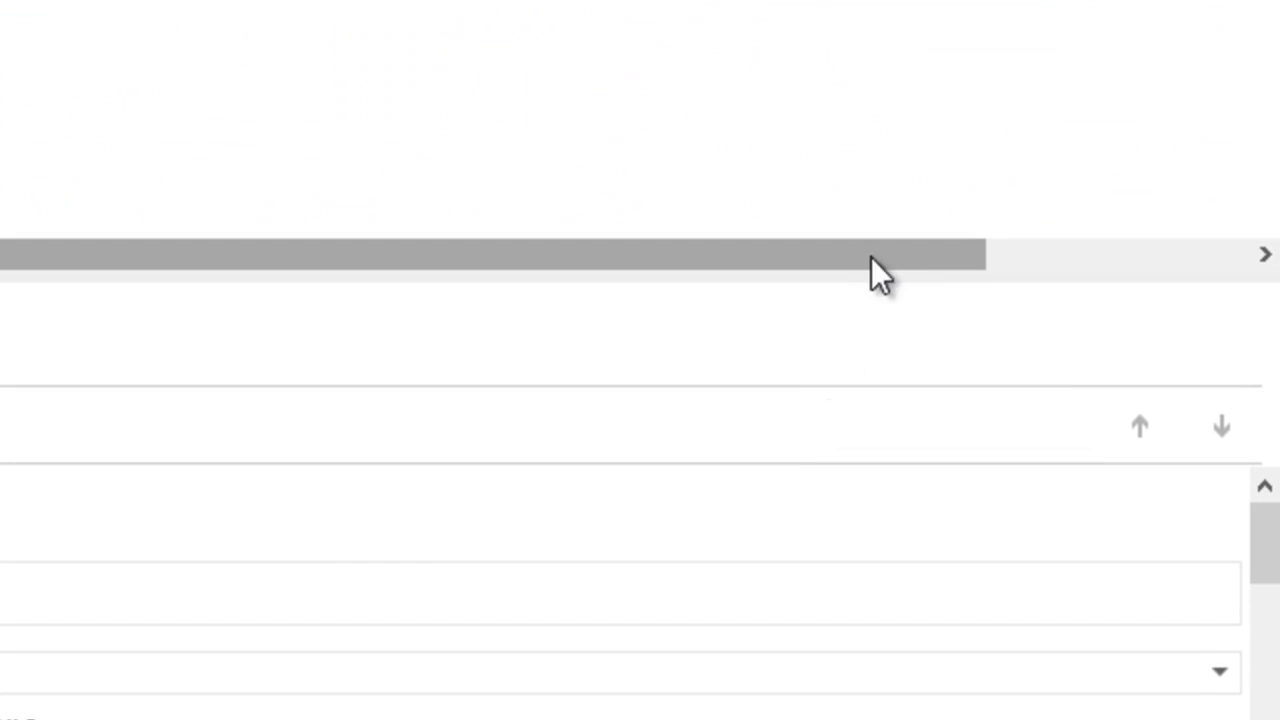
drag(1148, 396, 1056, 389)
drag(790, 265, 606, 265)
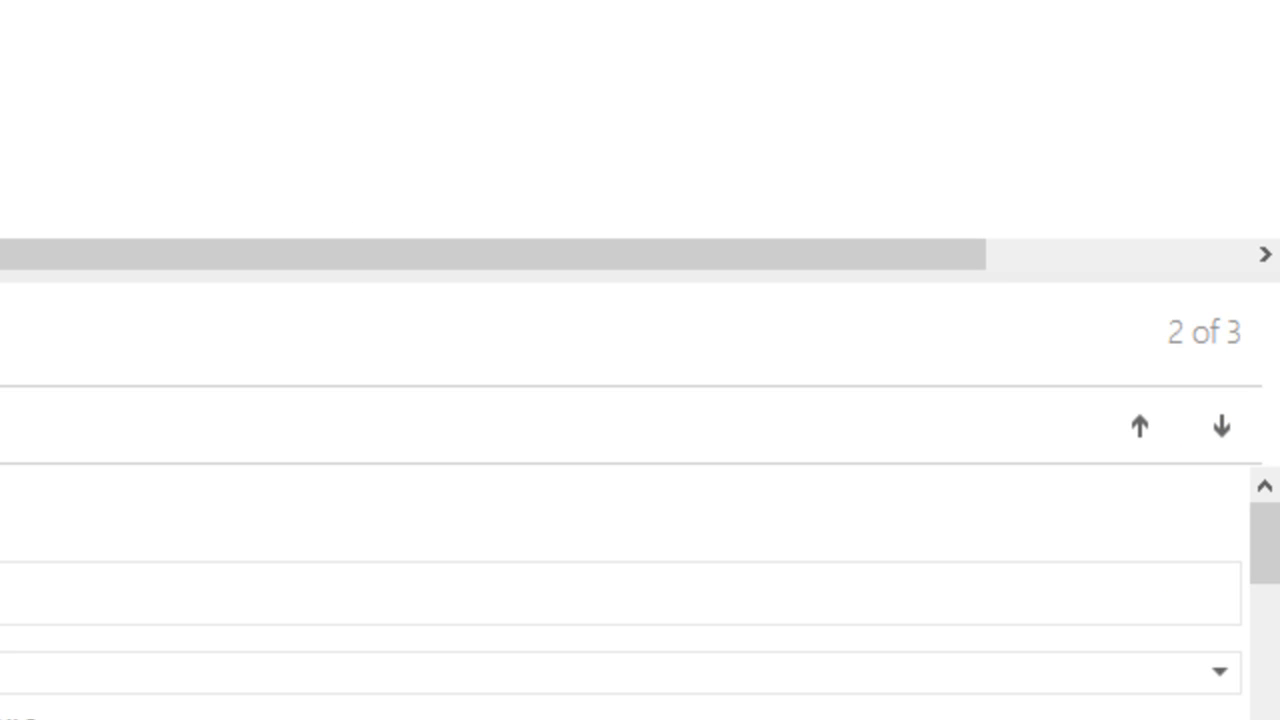
double_click(130, 138)
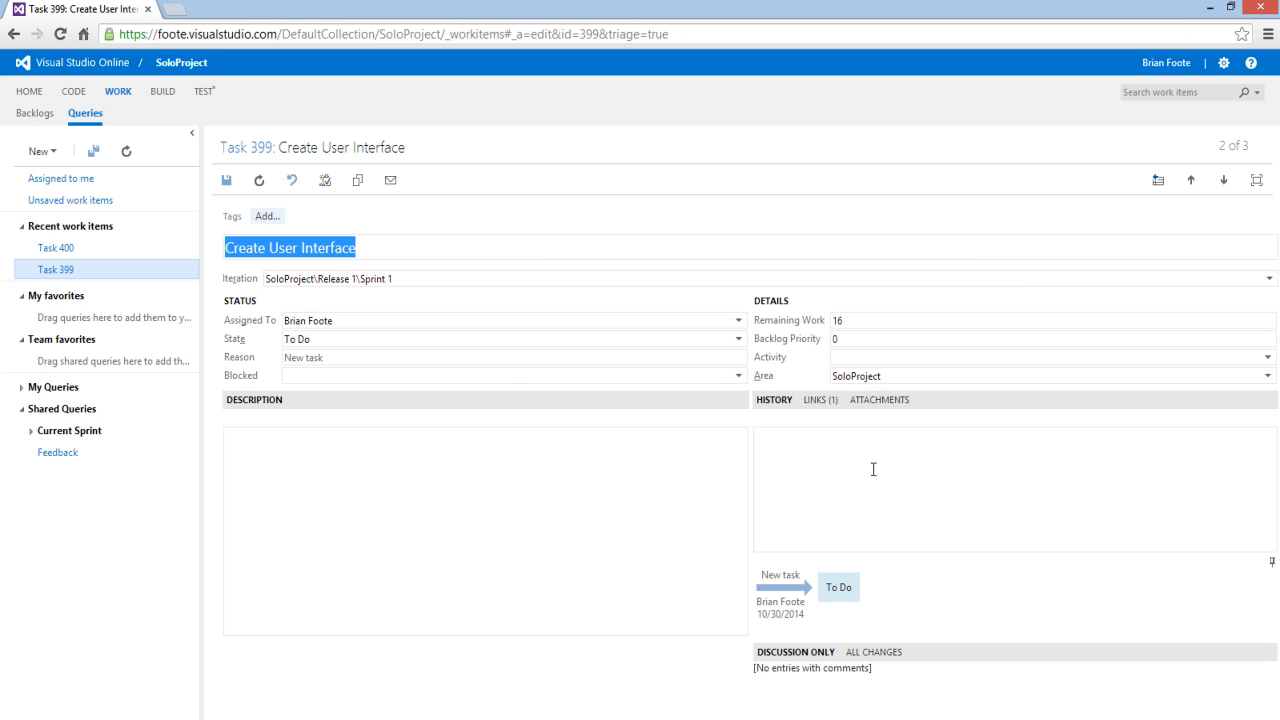
click(1223, 180)
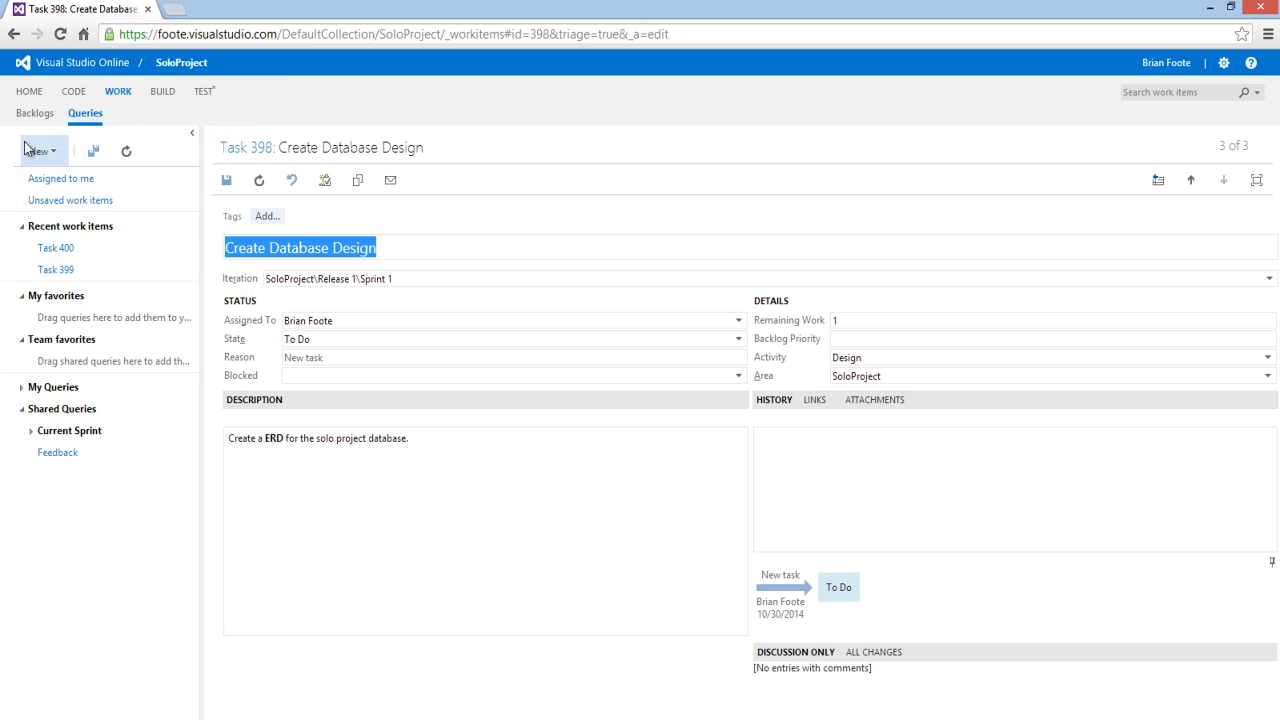
Create a new bug from the SoloProject home page and title it "Fix your horrible design UI".
click(27, 94)
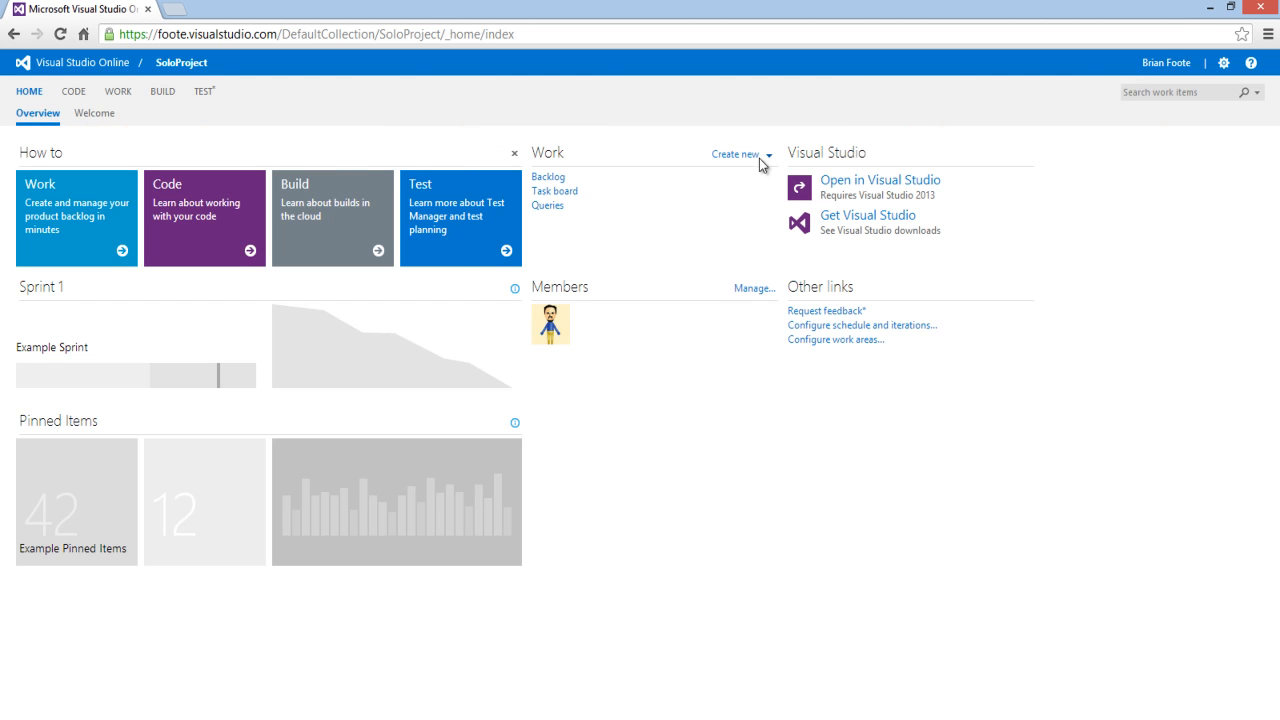
click(766, 157)
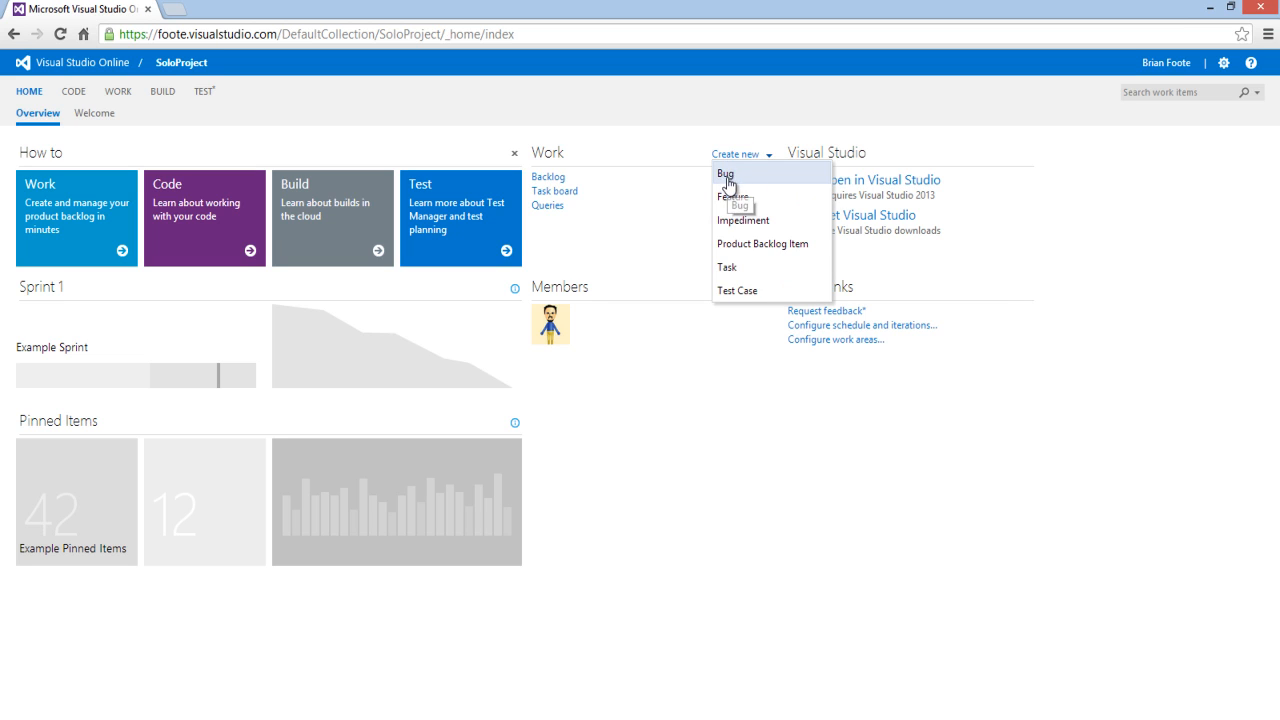
click(727, 178)
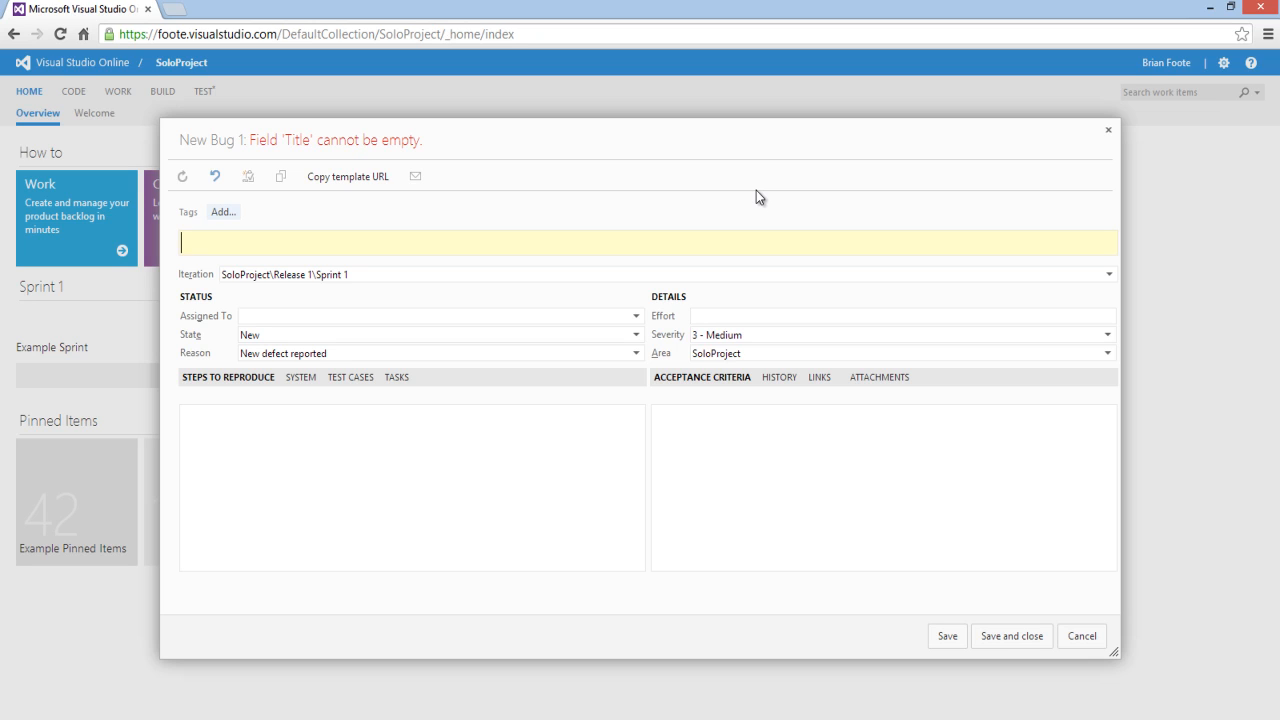
text(fix)
key(BackSpace)
key(BackSpace)
key(BackSpace)
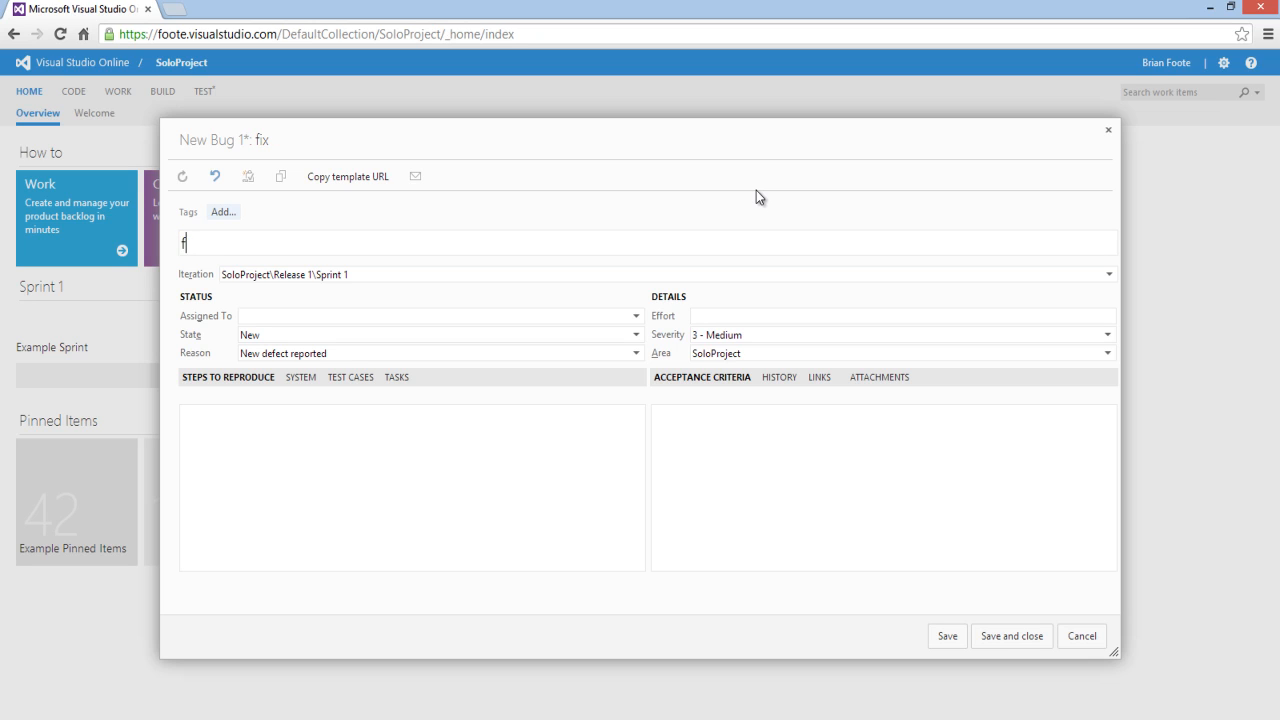
text(Fix you)
key(BackSpace)
text(r horible)
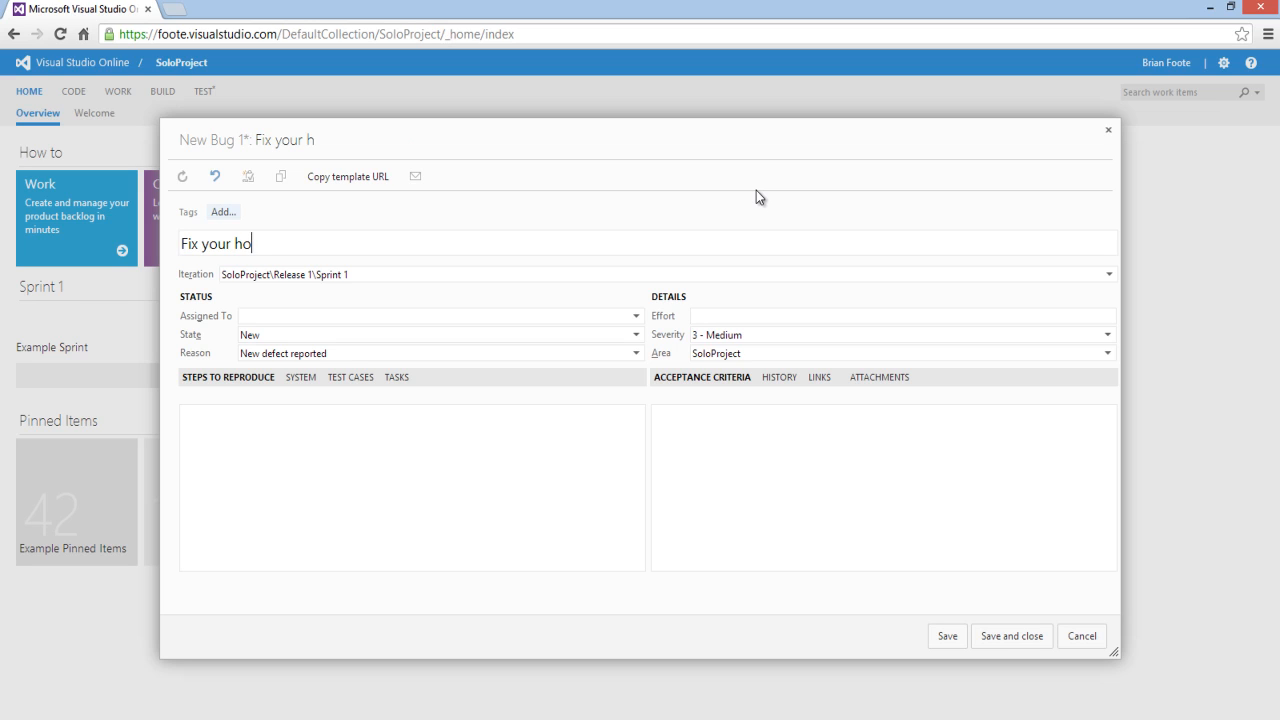
key(BackSpace)
key(BackSpace)
key(BackSpace)
key(BackSpace)
text(rible design)
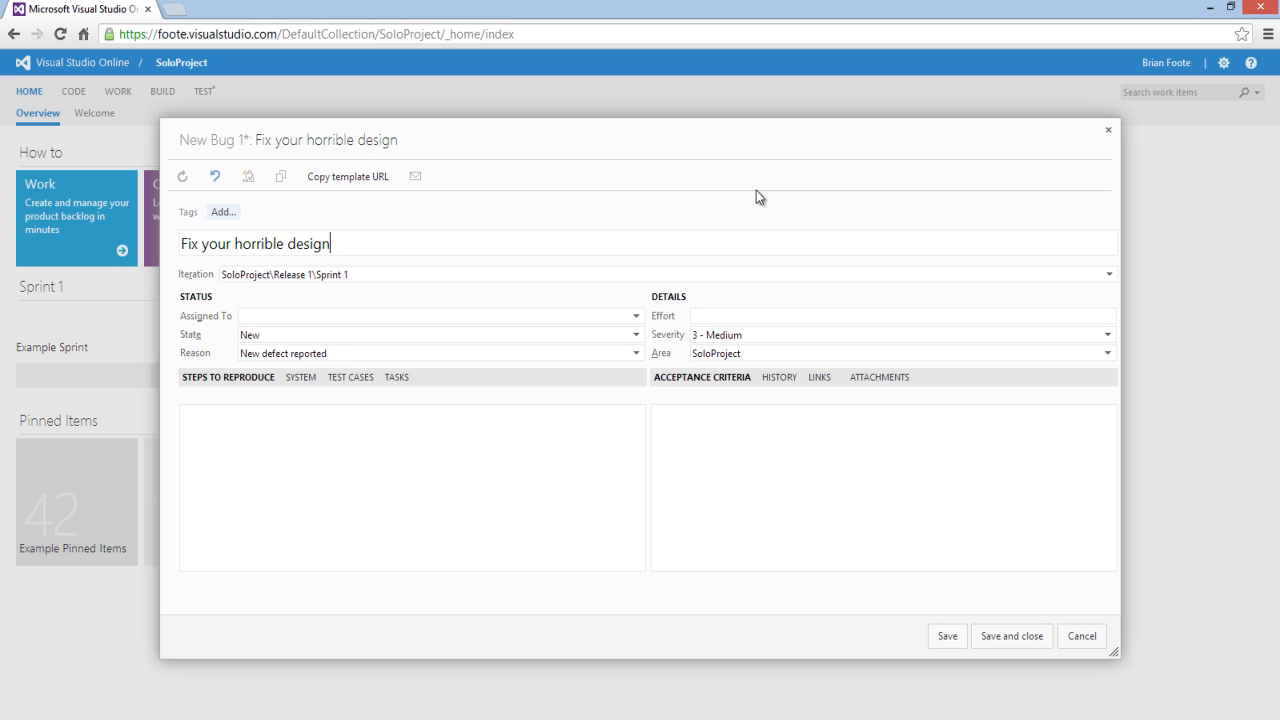
text( UI)
Assign the new bug to the team member and keep its state as New.
click(634, 318)
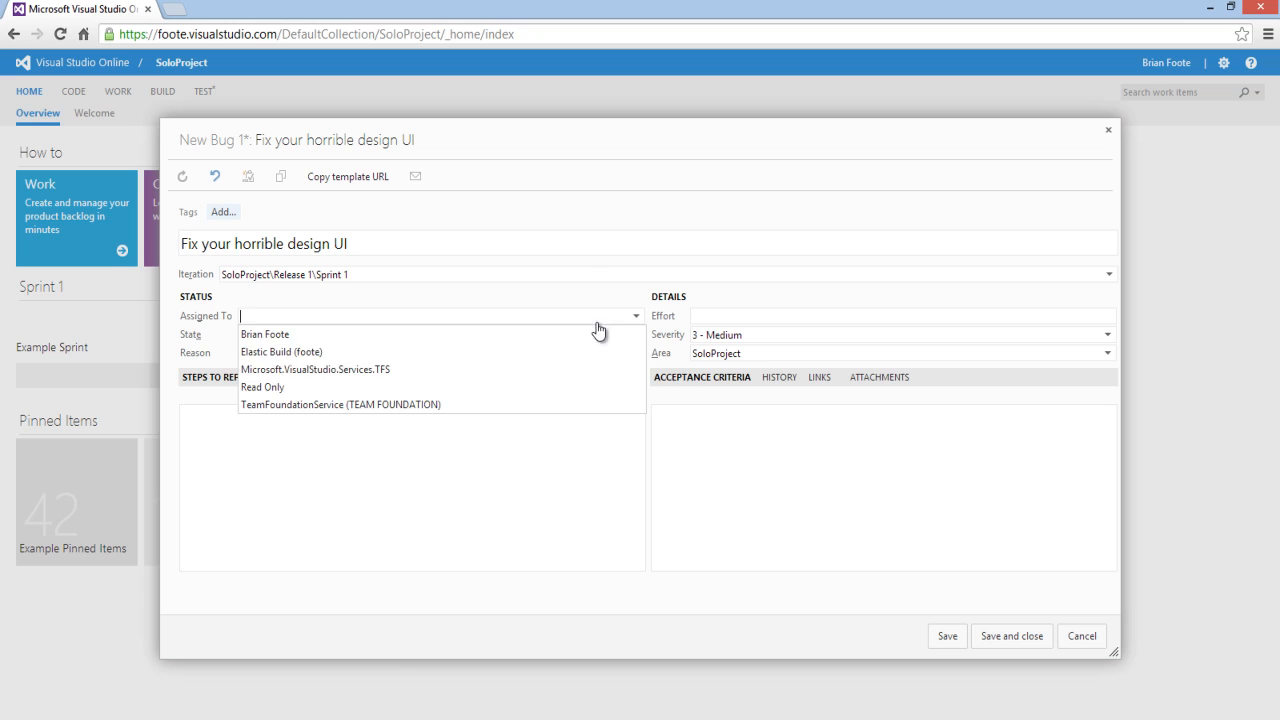
click(322, 335)
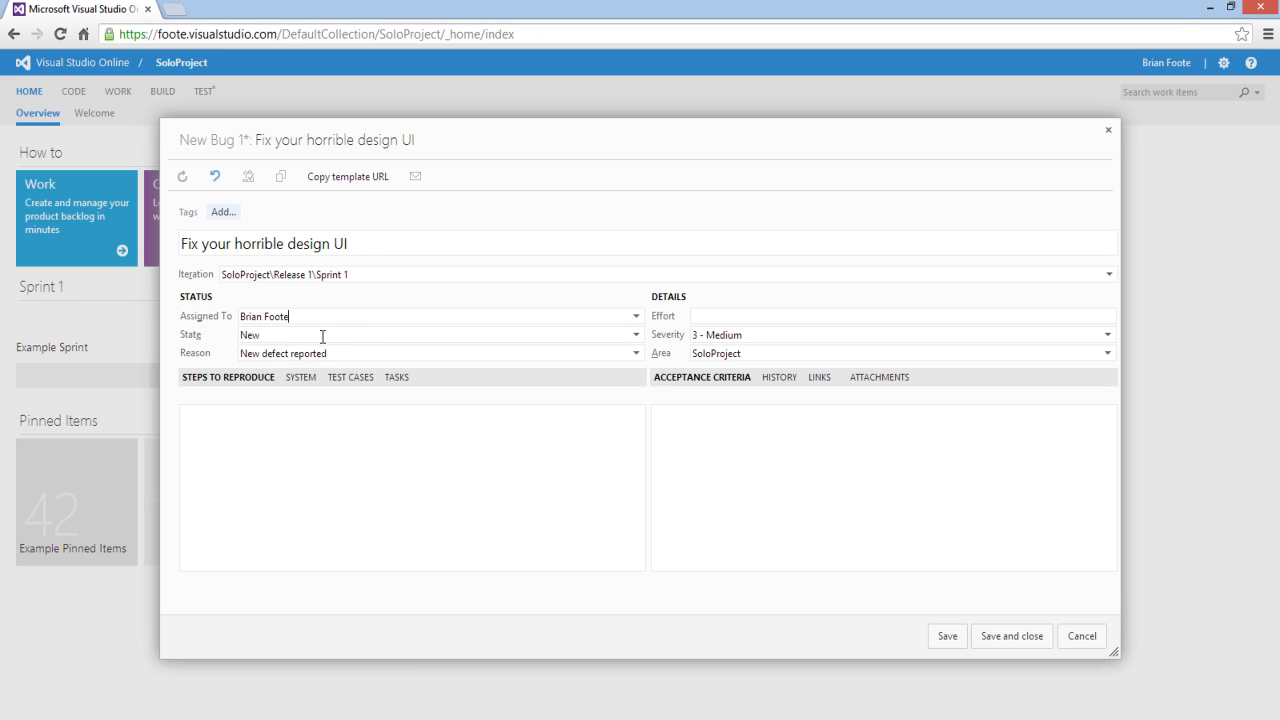
click(636, 335)
click(527, 354)
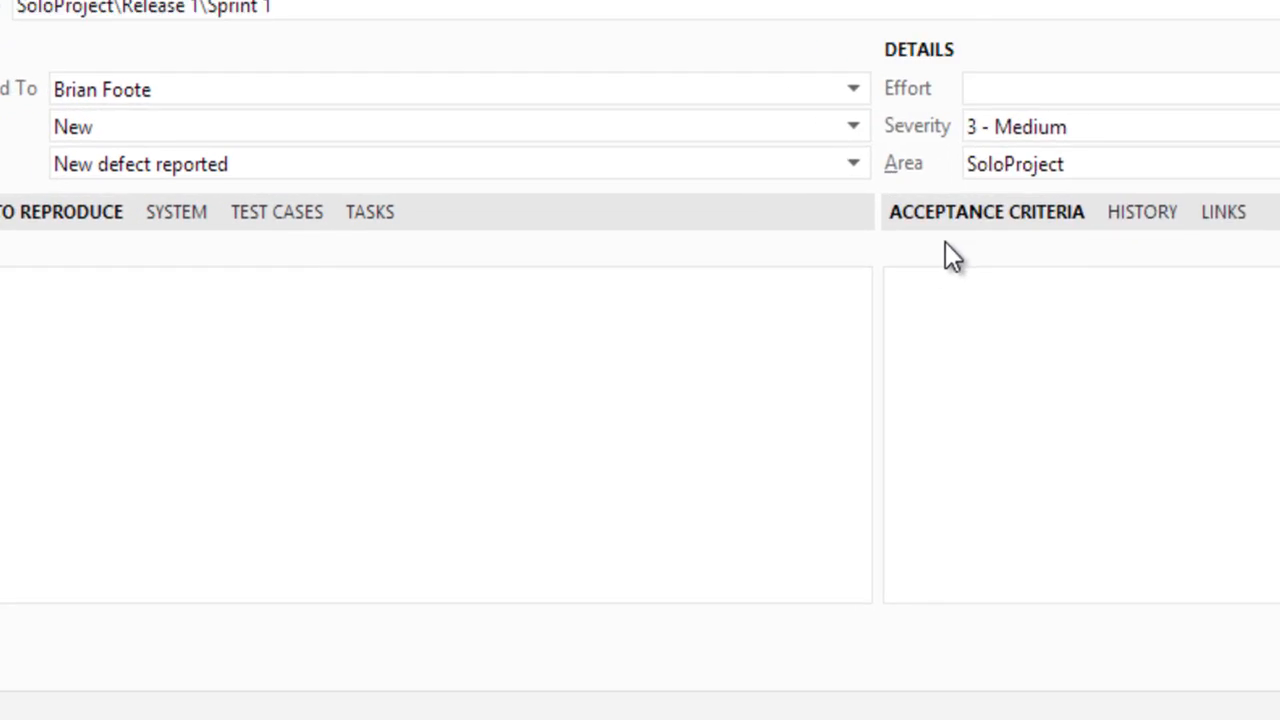
Look through the bug's Steps to Reproduce and Tasks sections, and save the bug.
click(191, 374)
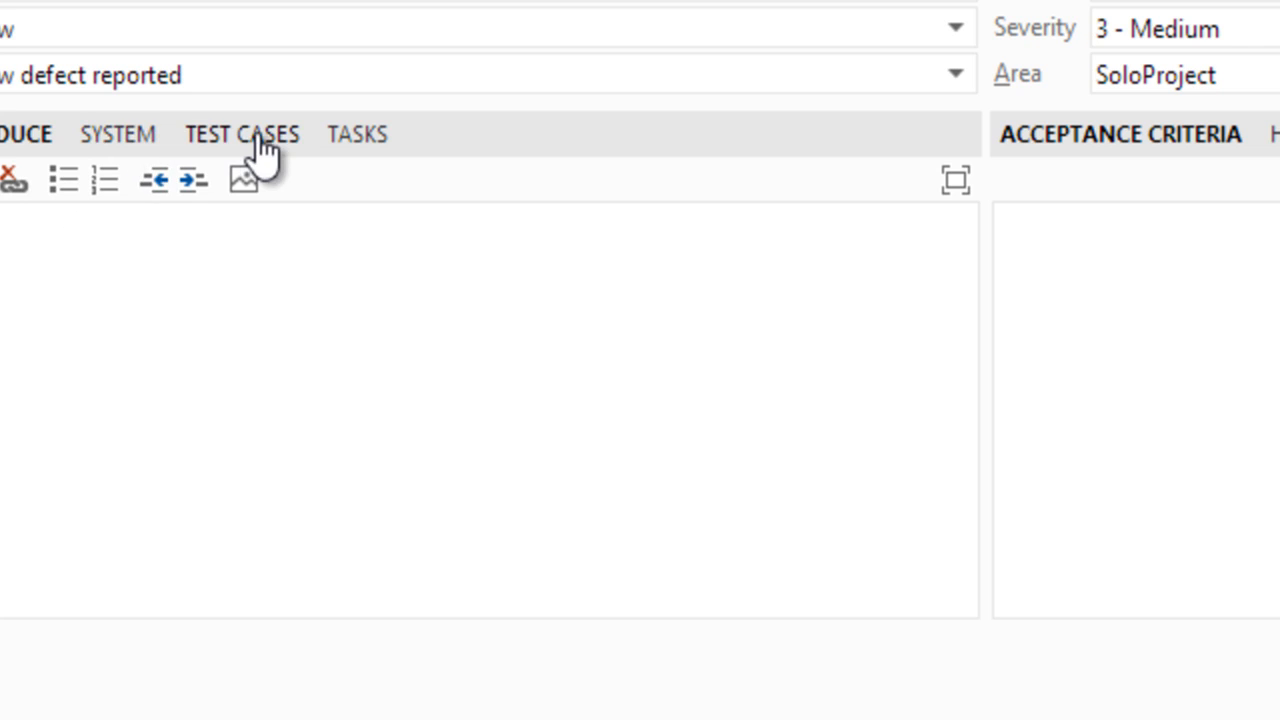
click(378, 140)
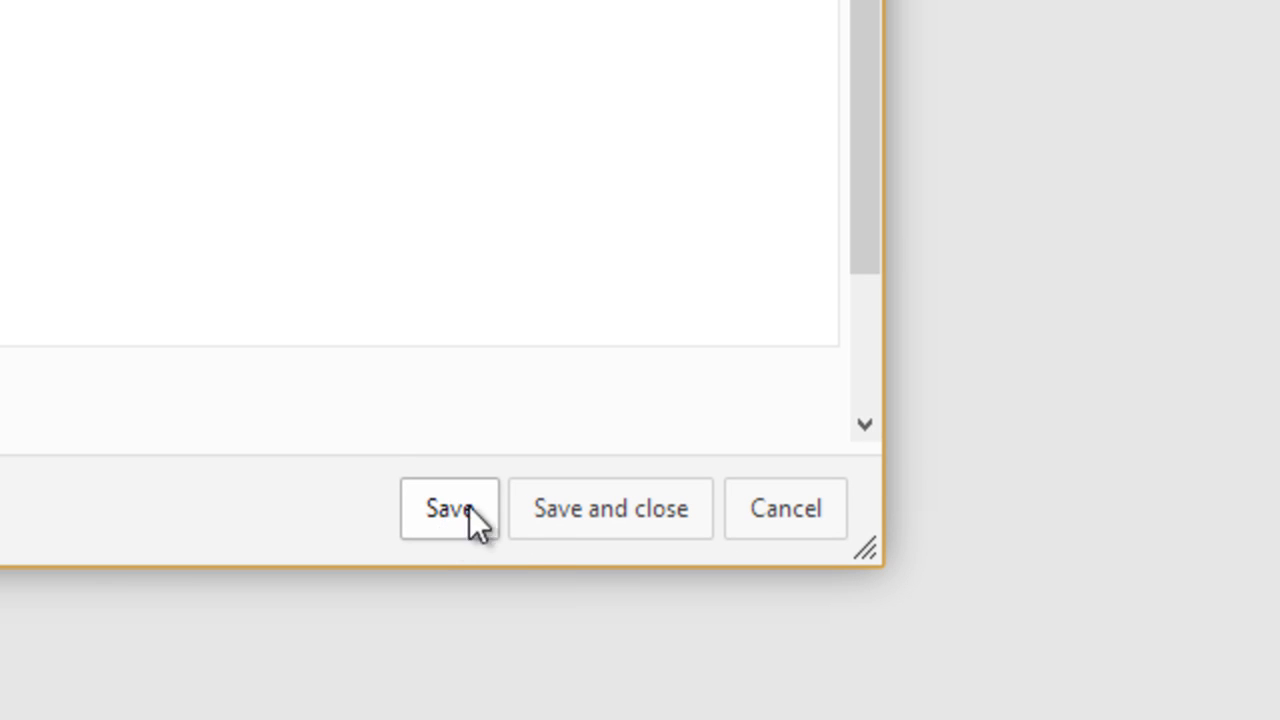
click(449, 512)
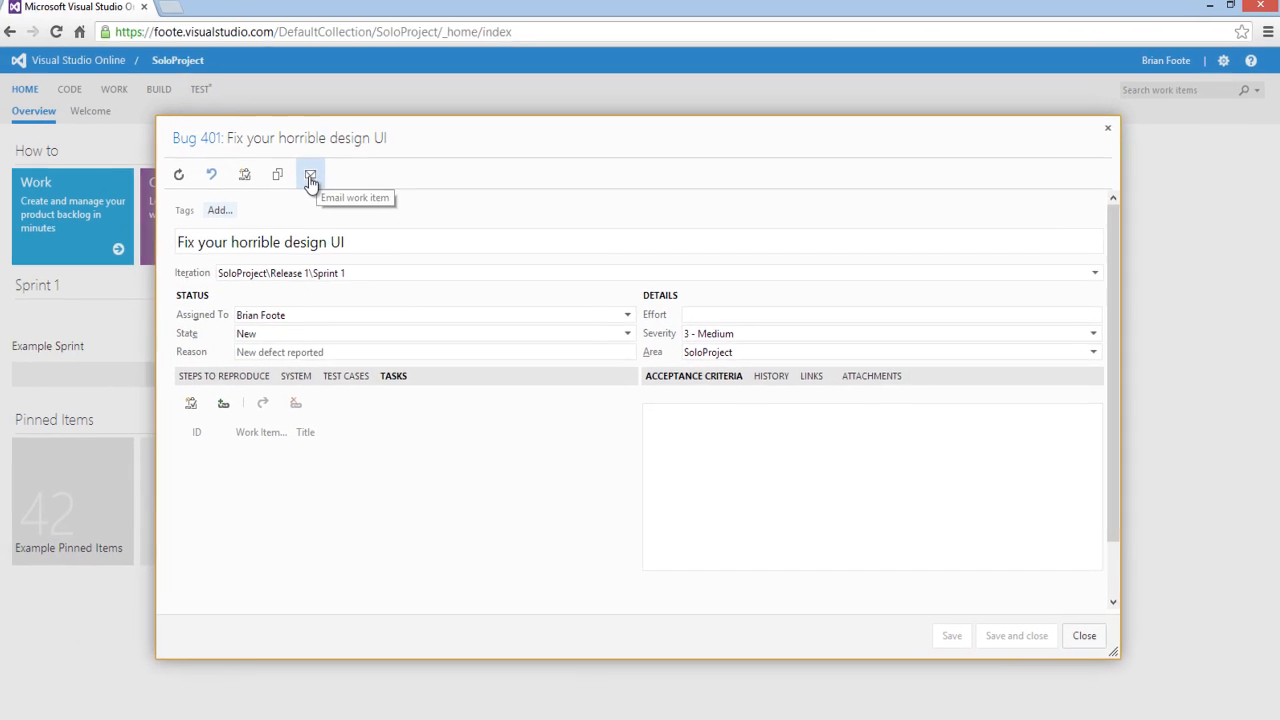
E-mail the saved bug to the team member's school address, and close the bug.
click(311, 177)
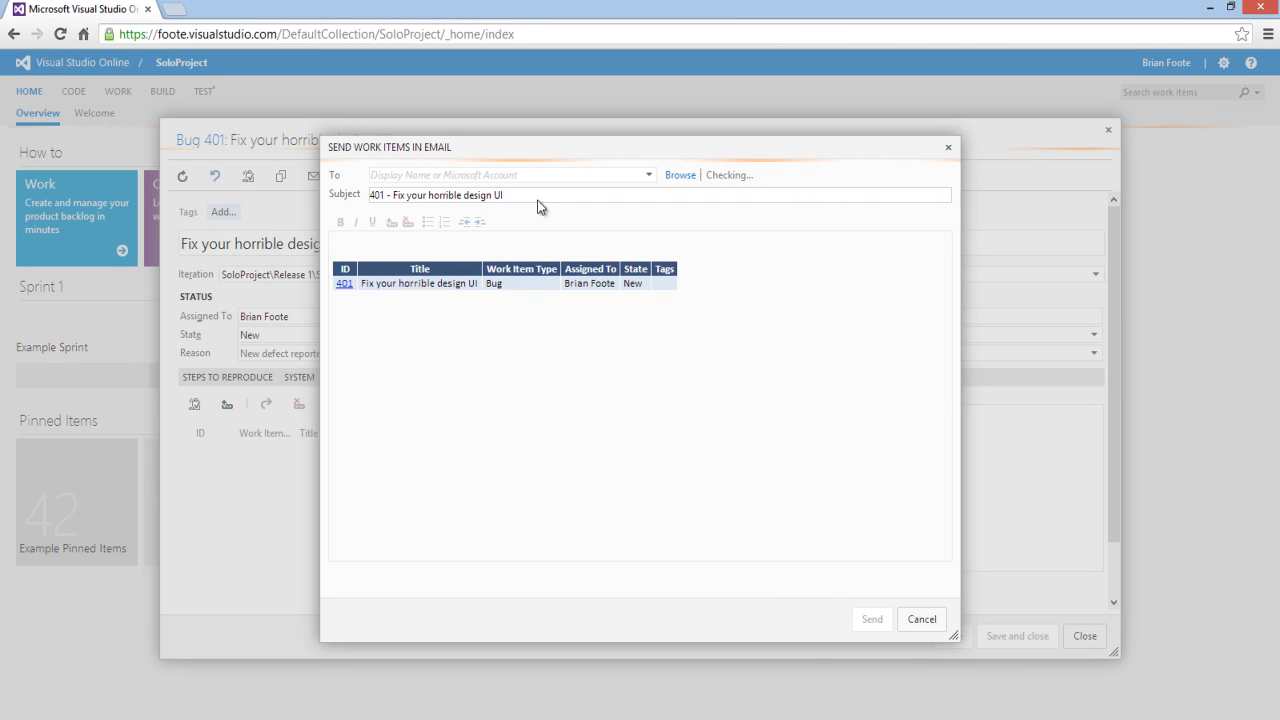
click(649, 175)
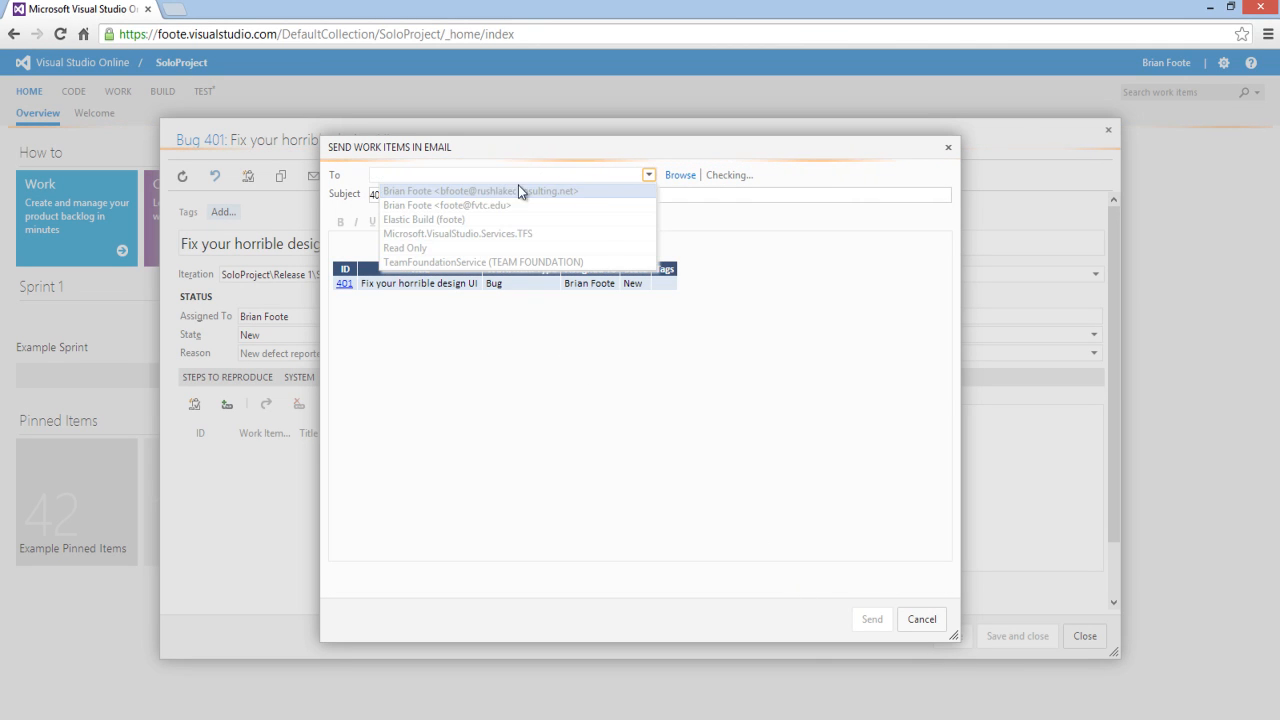
click(459, 207)
click(871, 620)
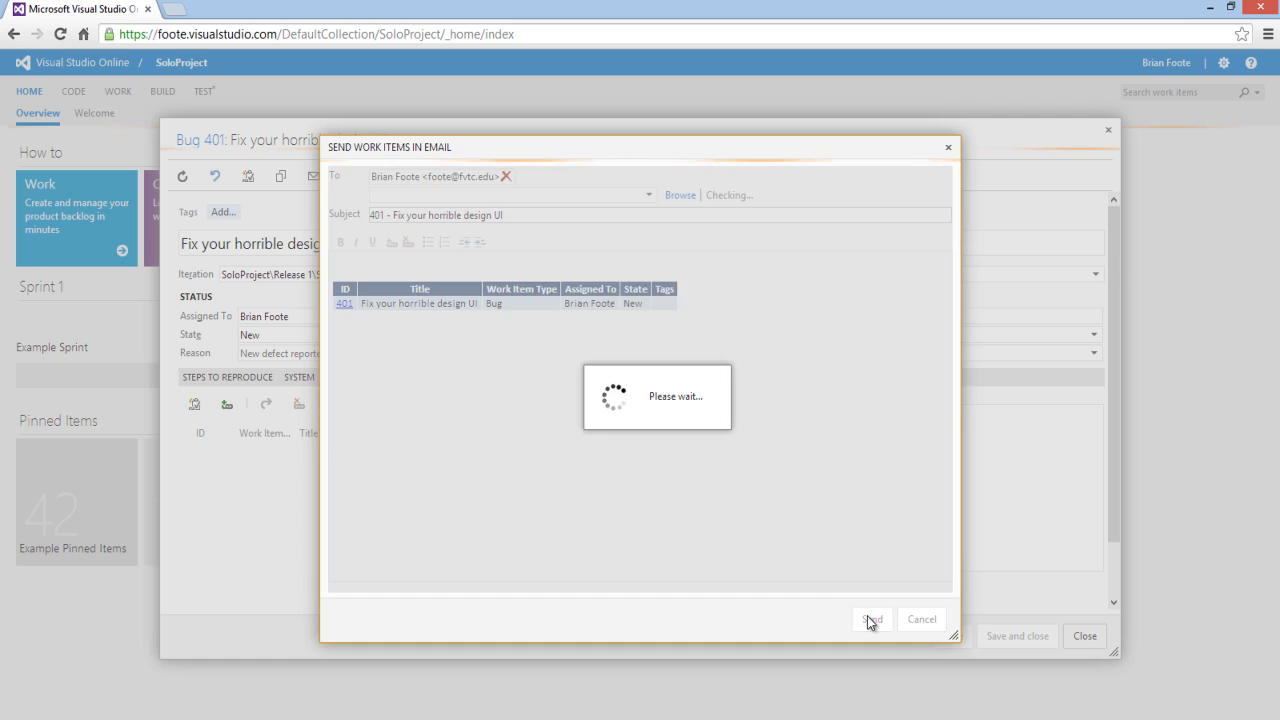
click(1084, 637)
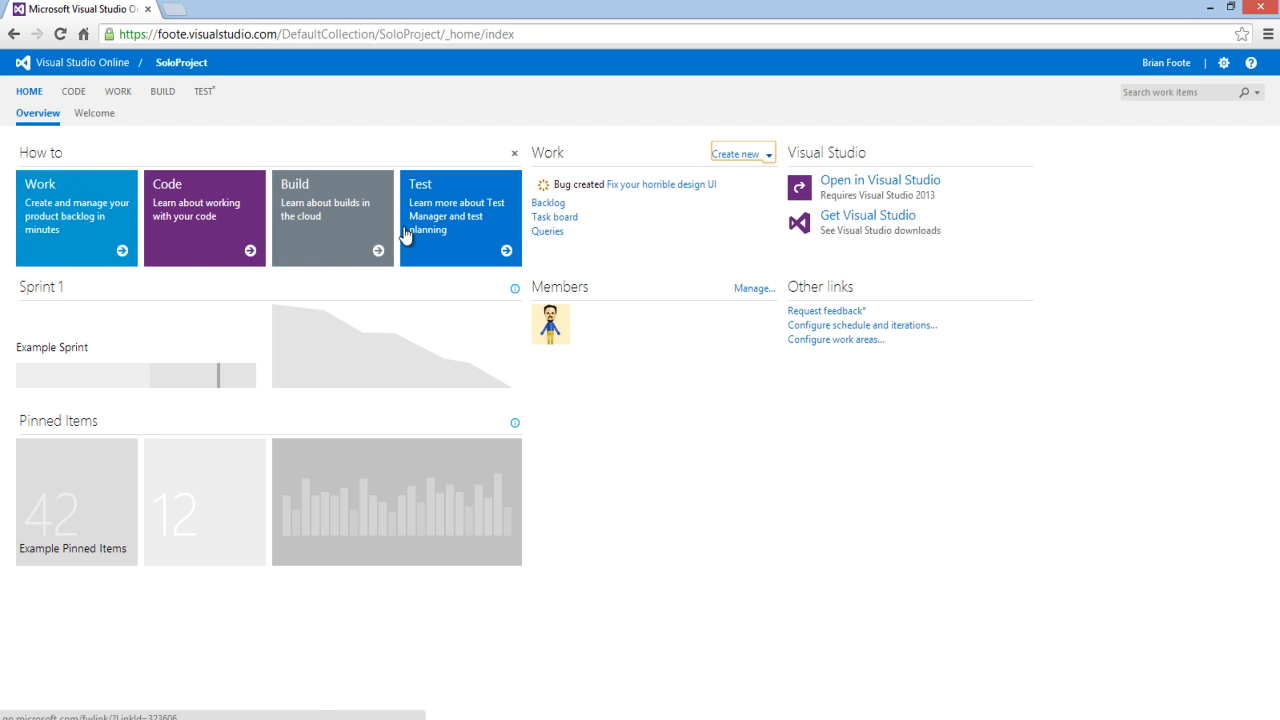
Review the bug "Fix your horrible design UI" in the Assigned to me query, and check the unsaved work items.
click(115, 92)
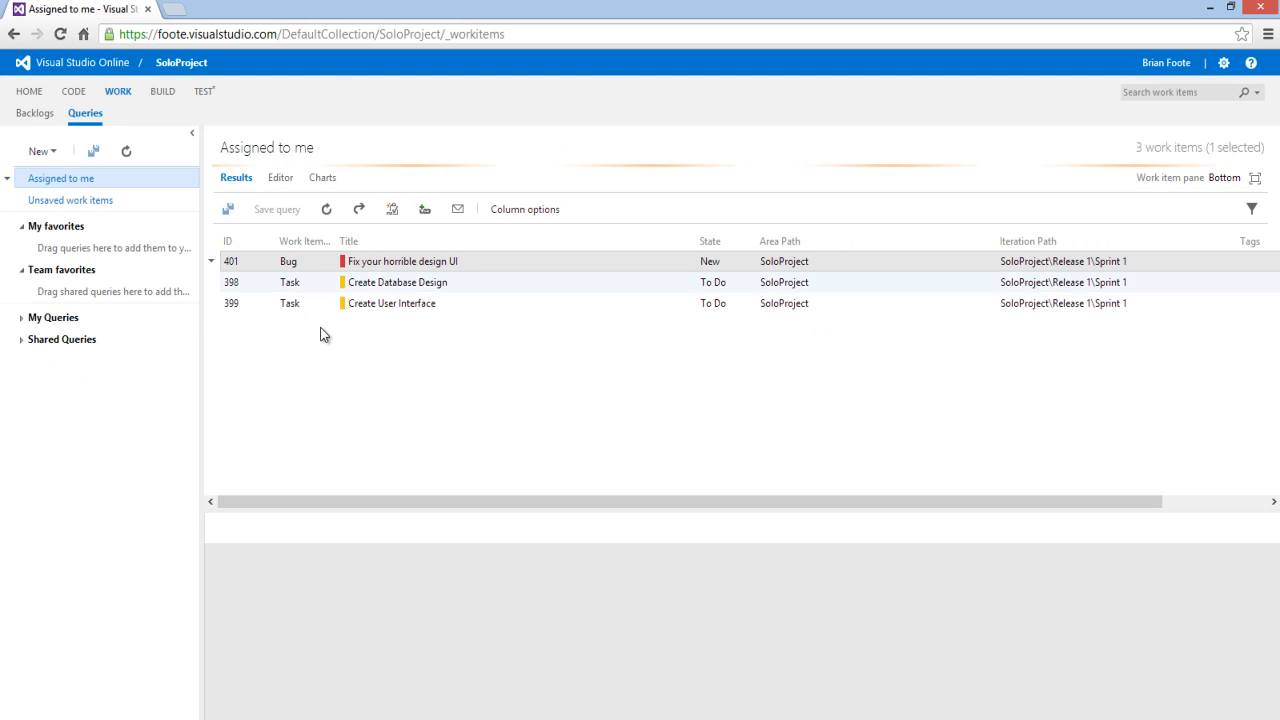
click(424, 262)
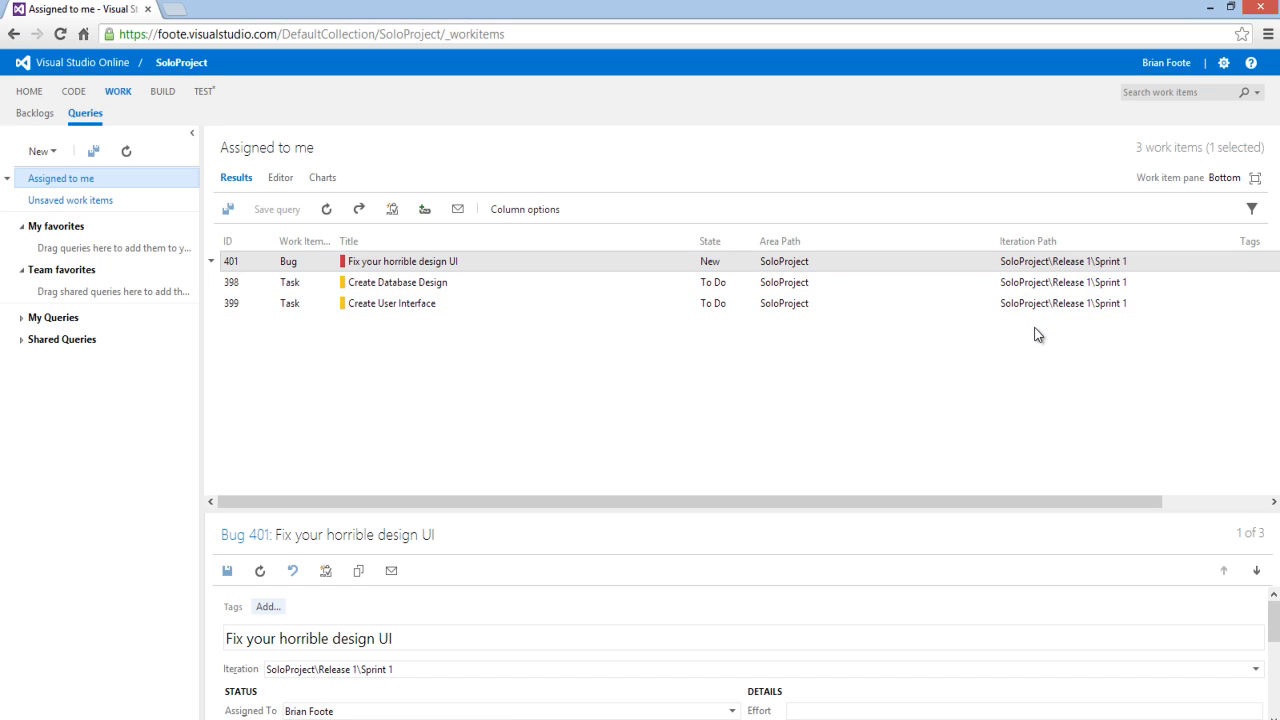
click(91, 203)
click(64, 179)
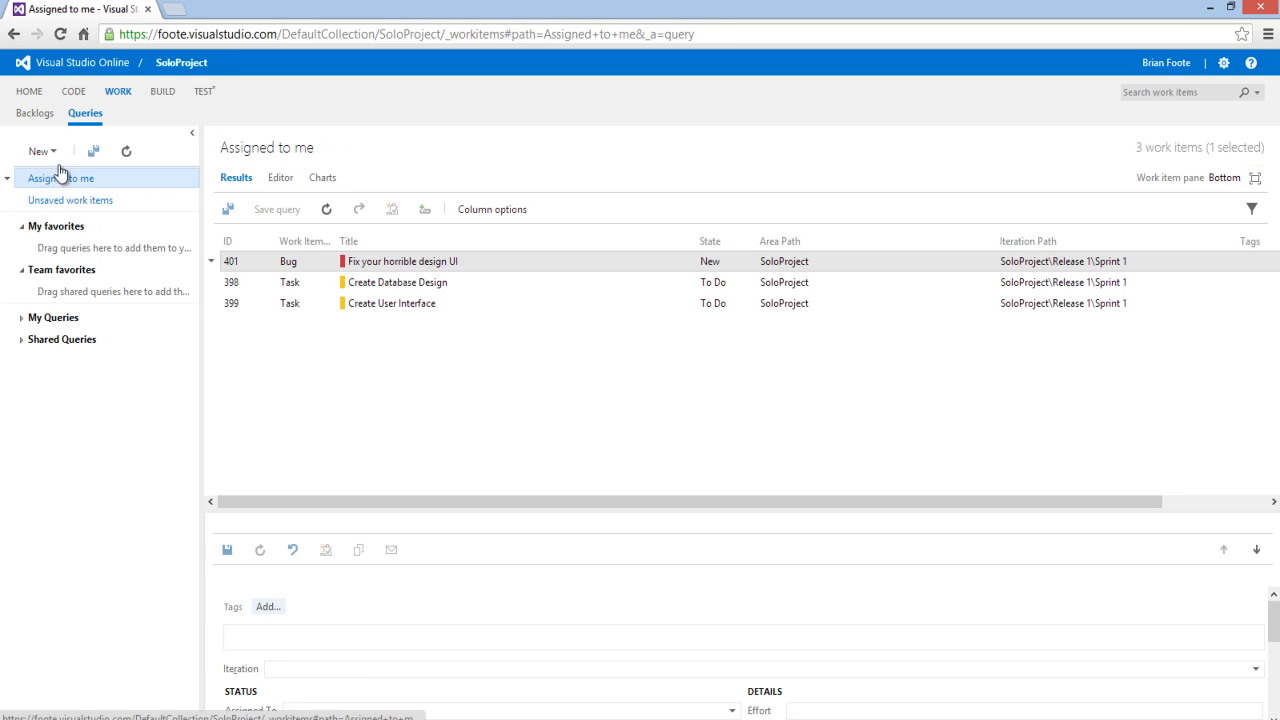
View the product backlog items of SoloProject.
click(36, 116)
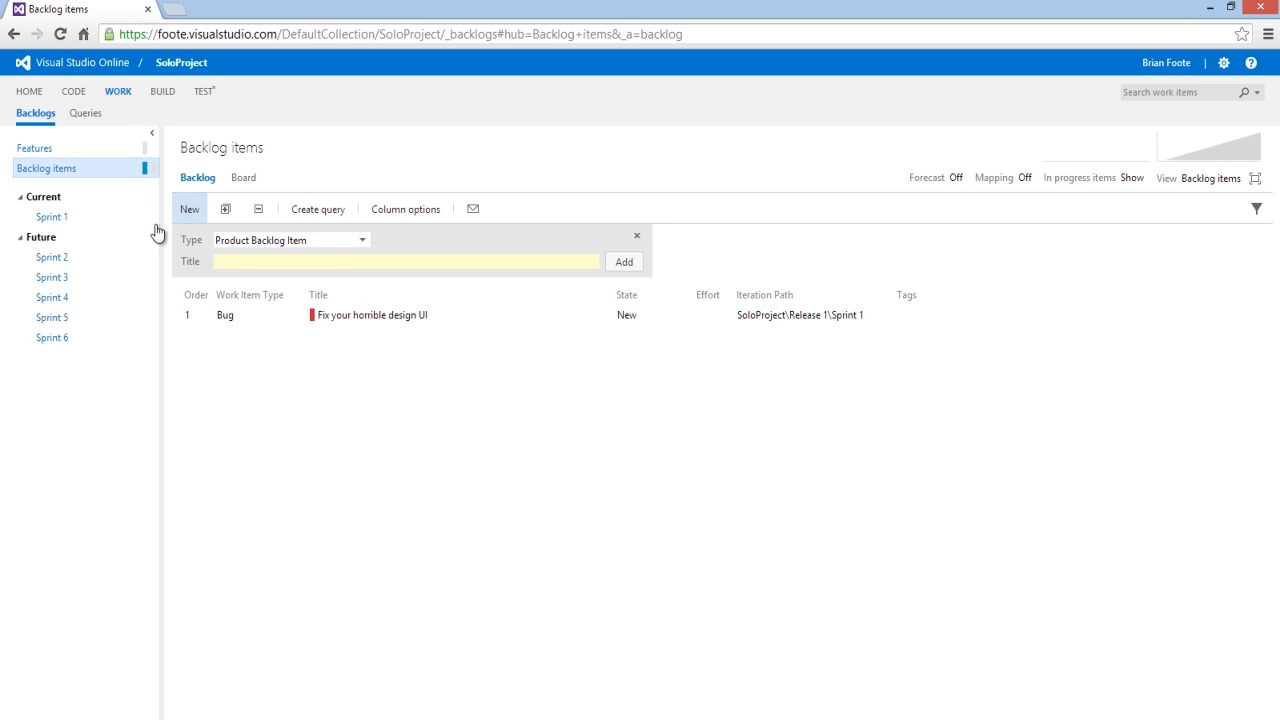
click(129, 95)
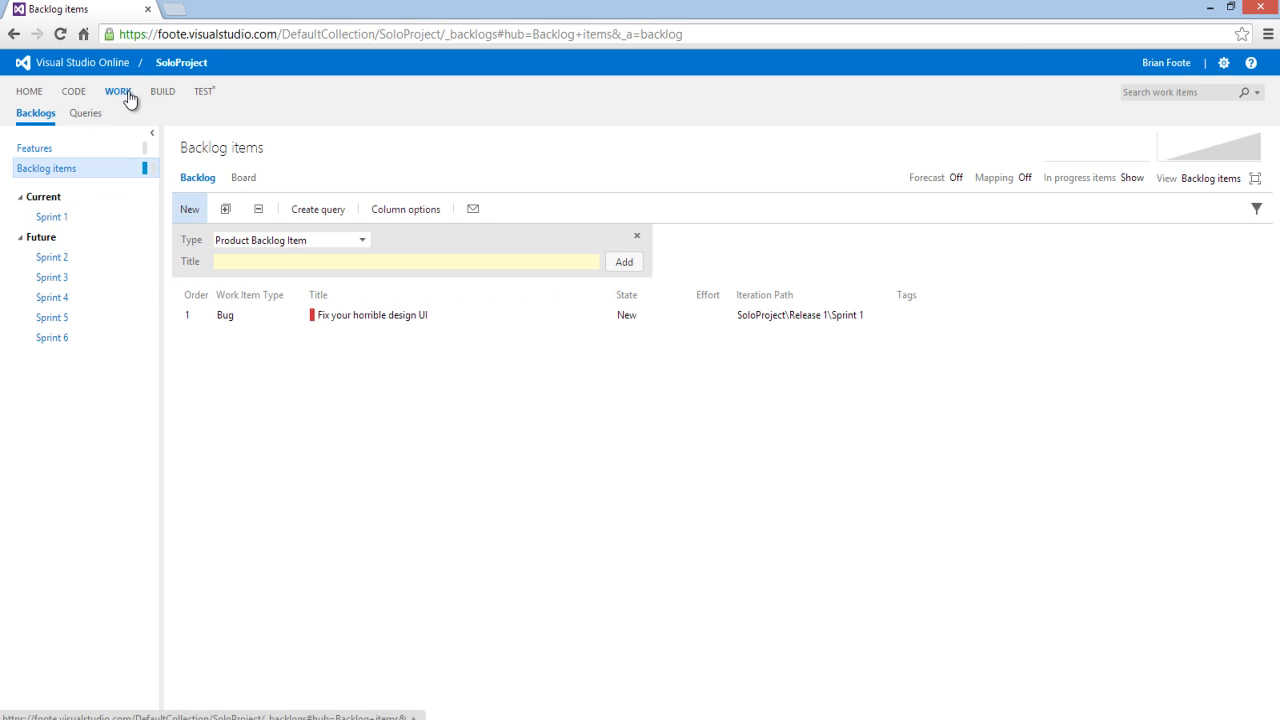